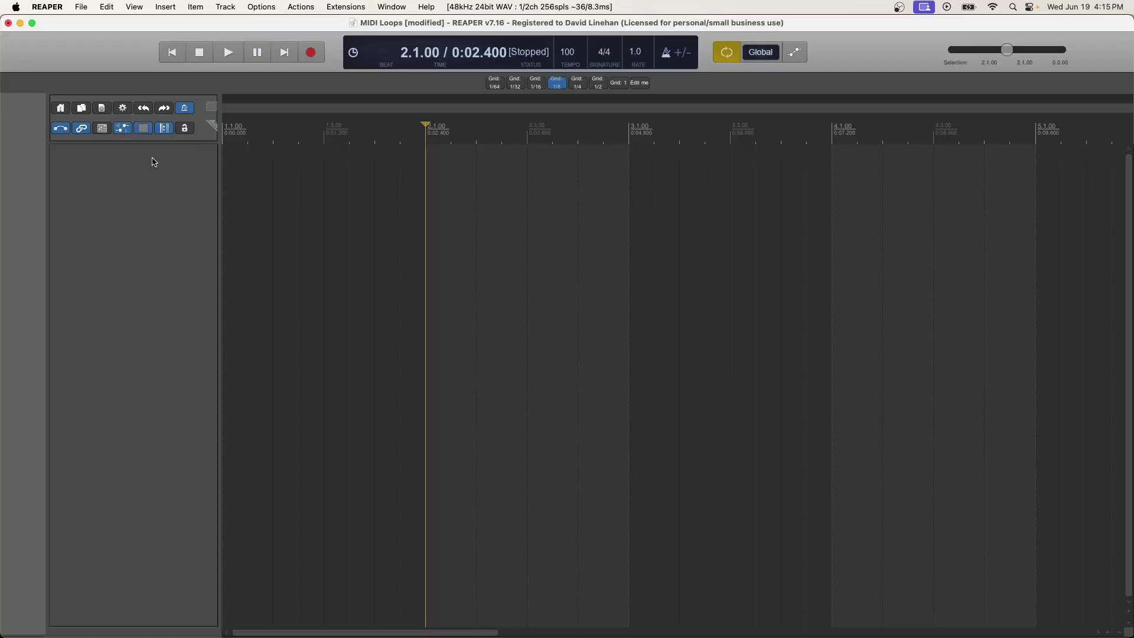
Add a new track named 'MIDI Loop' and bring up the Sitala instrument in its FX list
{"action": "double_click", "coordinate": [153, 161]}
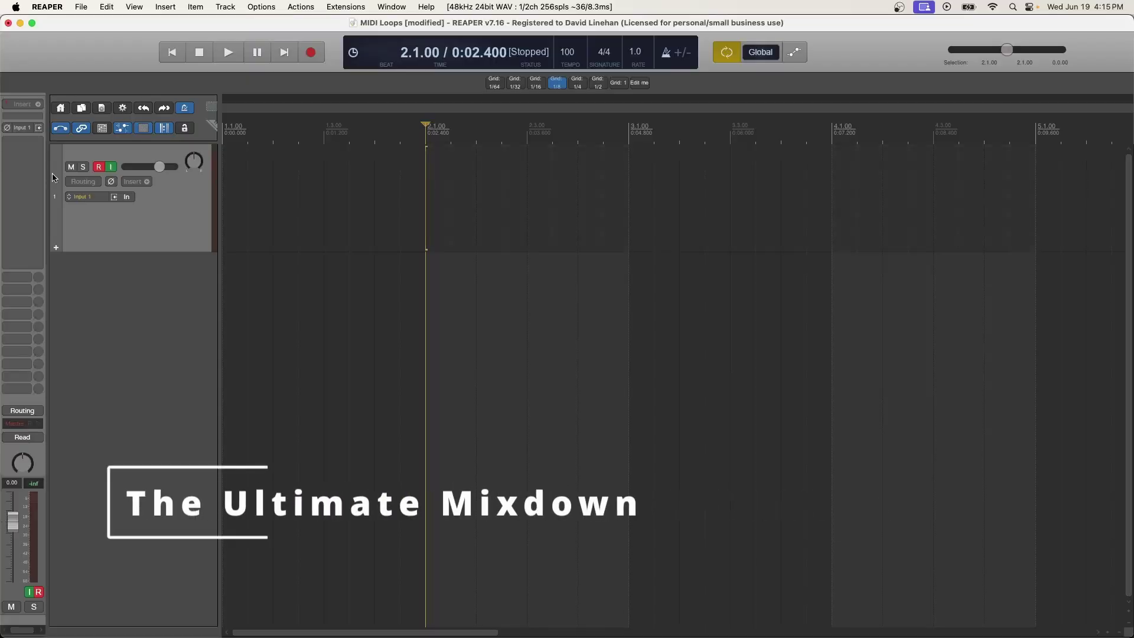
{"action": "key", "text": "F2"}
{"action": "type", "text": "MIDI Loop"}
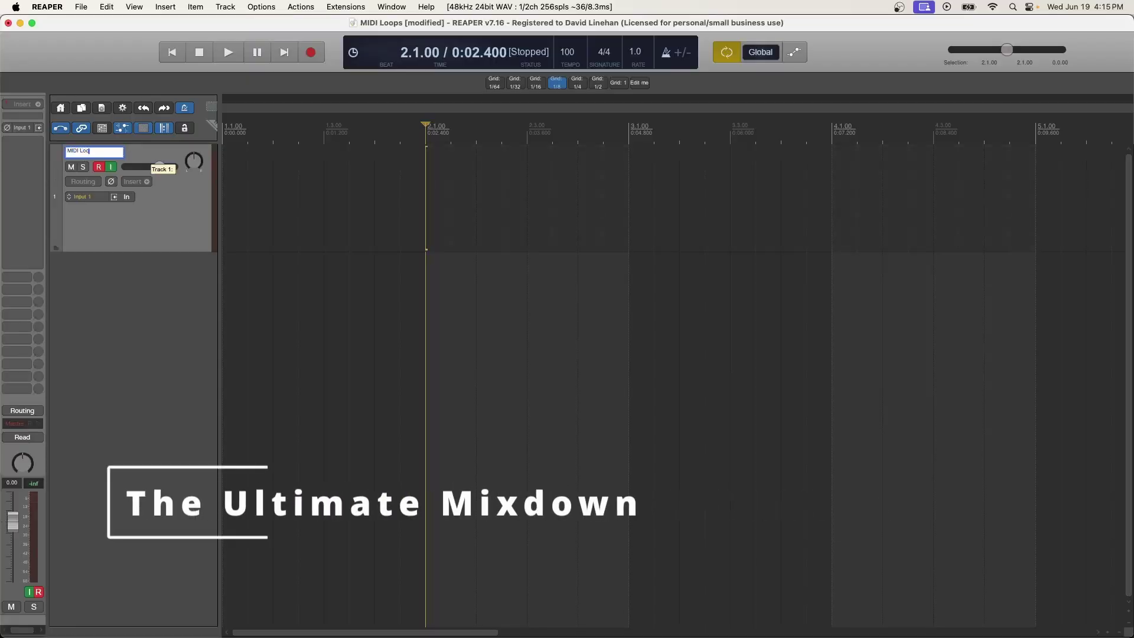
{"action": "key", "text": "Return"}
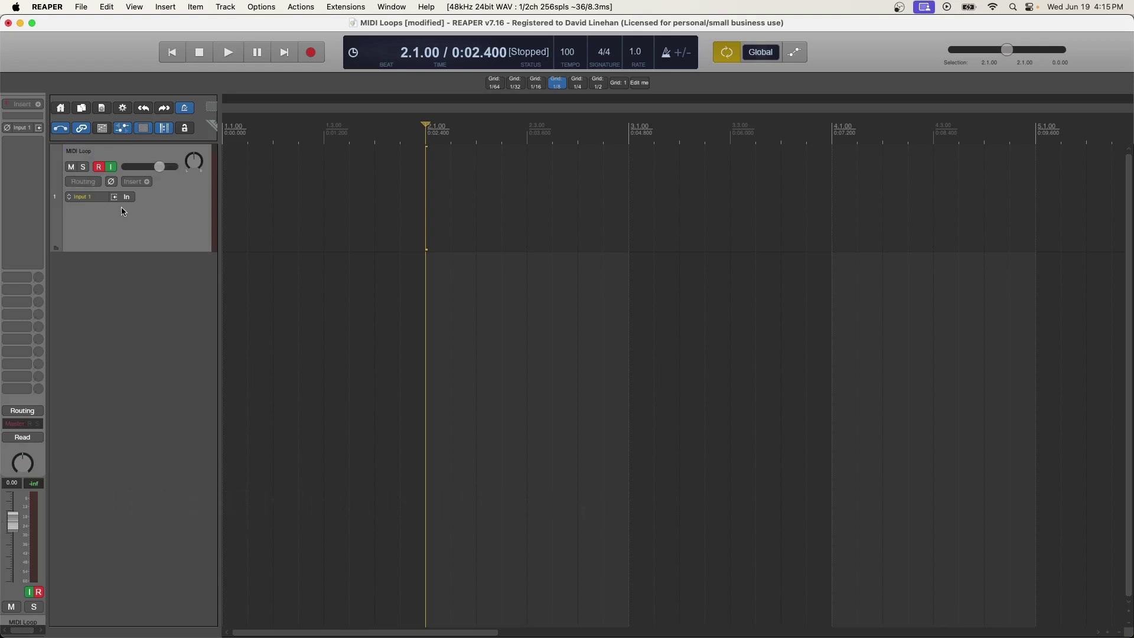
{"action": "left_click", "coordinate": [139, 183]}
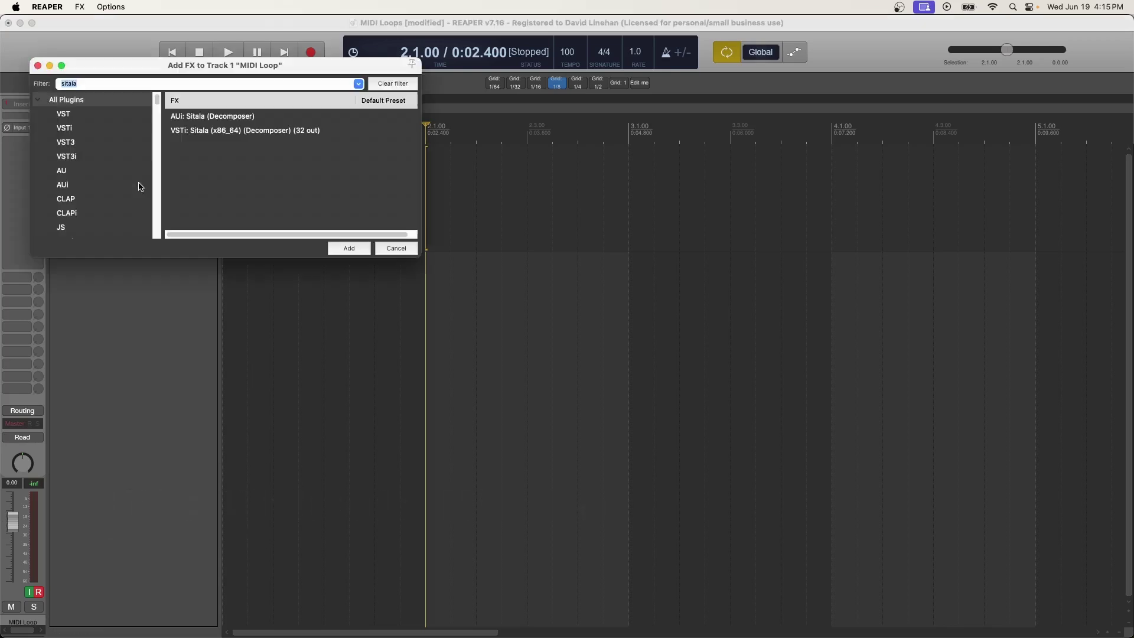
{"action": "left_click", "coordinate": [206, 130]}
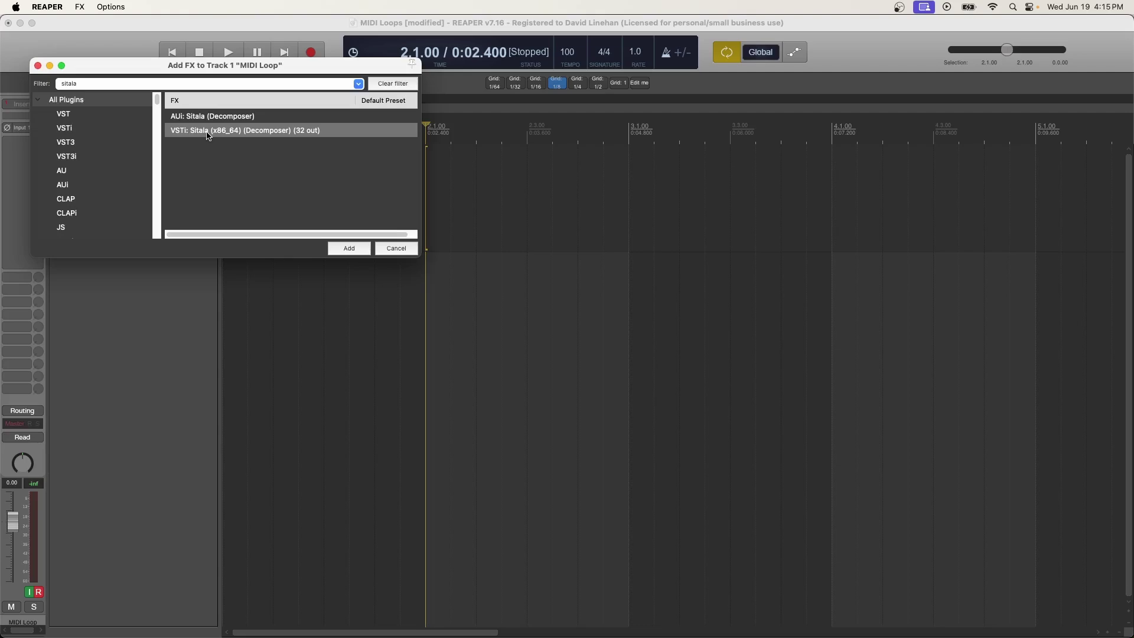
Load Sitala with its Clean 808 kit onto the MIDI Loop track, then close the plugin window
{"action": "double_click", "coordinate": [208, 135]}
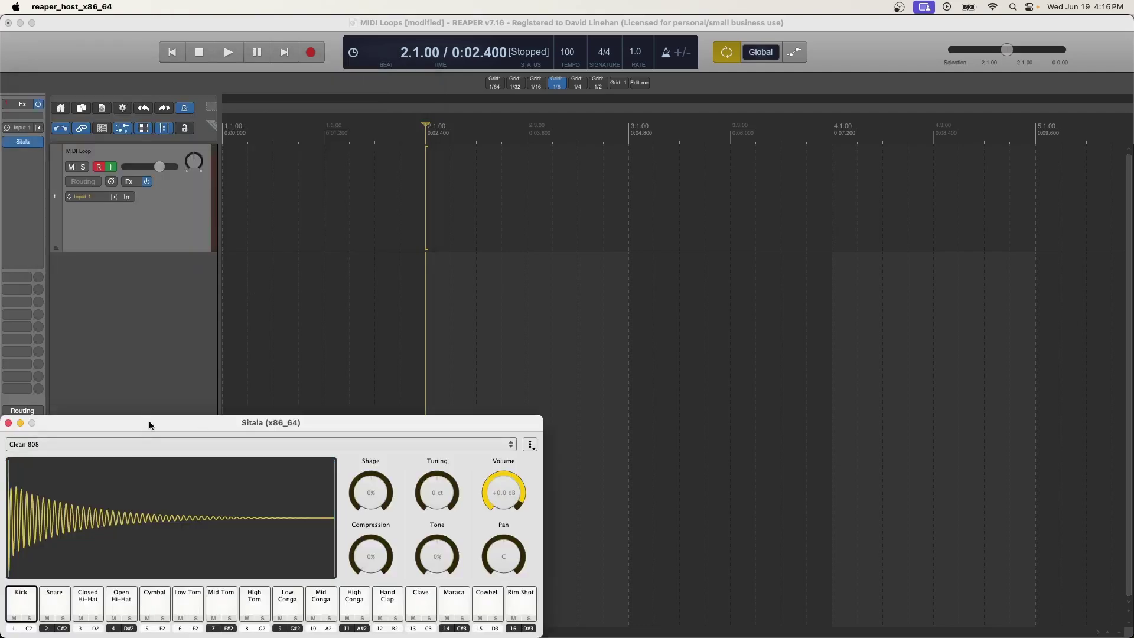
{"action": "left_click_drag", "start_coordinate": [149, 420], "coordinate": [368, 180]}
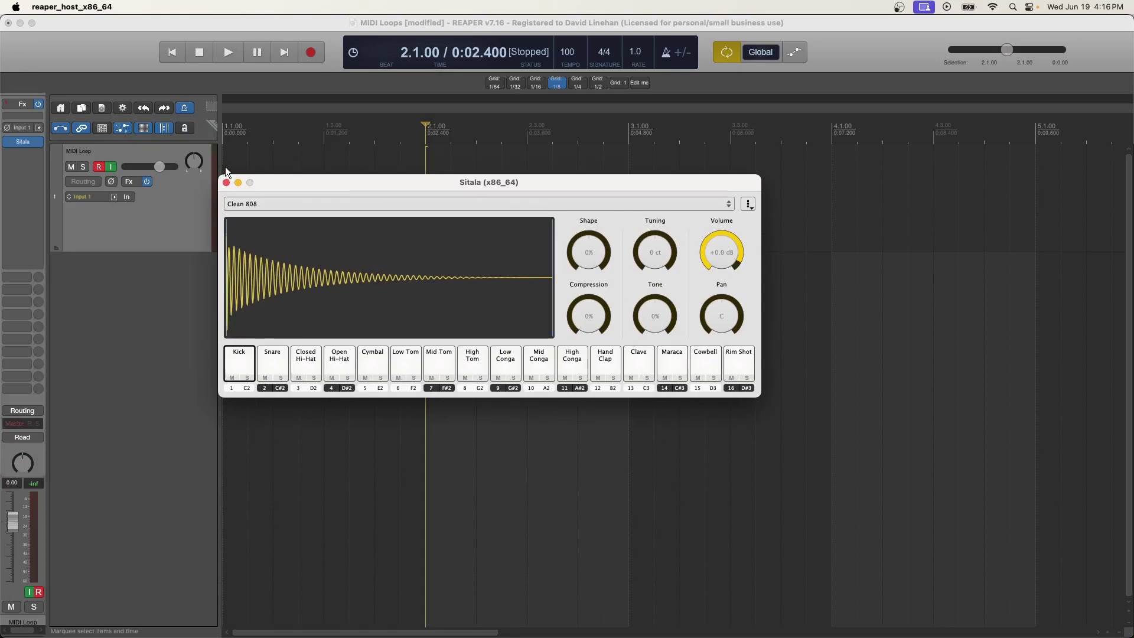
{"action": "left_click", "coordinate": [226, 183]}
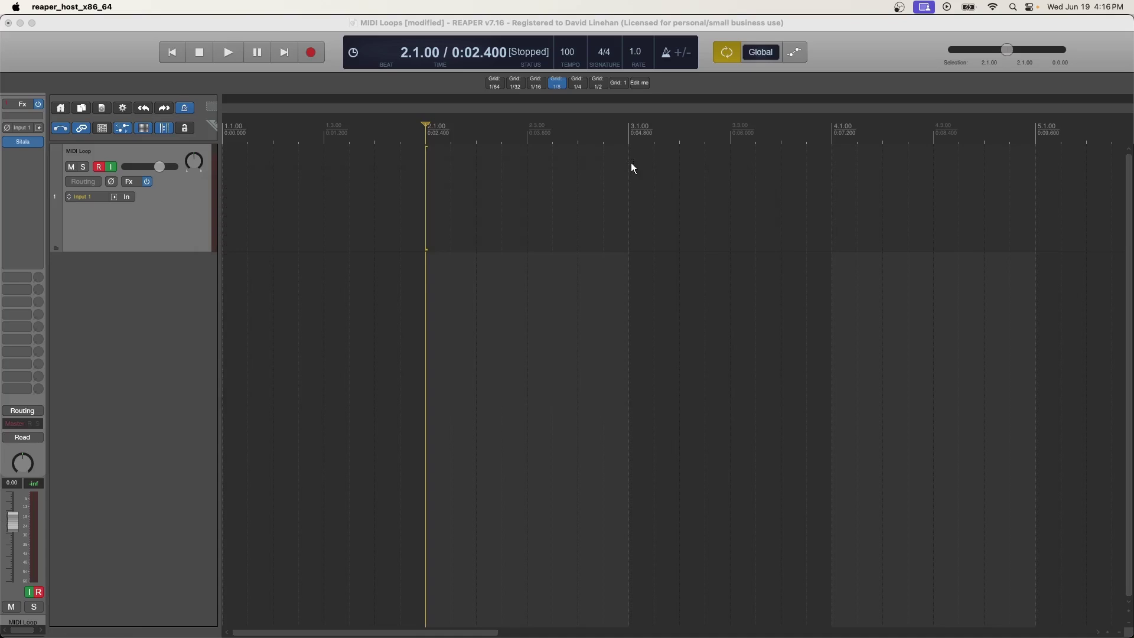
{"action": "scroll", "coordinate": [472, 235], "scroll_direction": "up", "scroll_amount": 3}
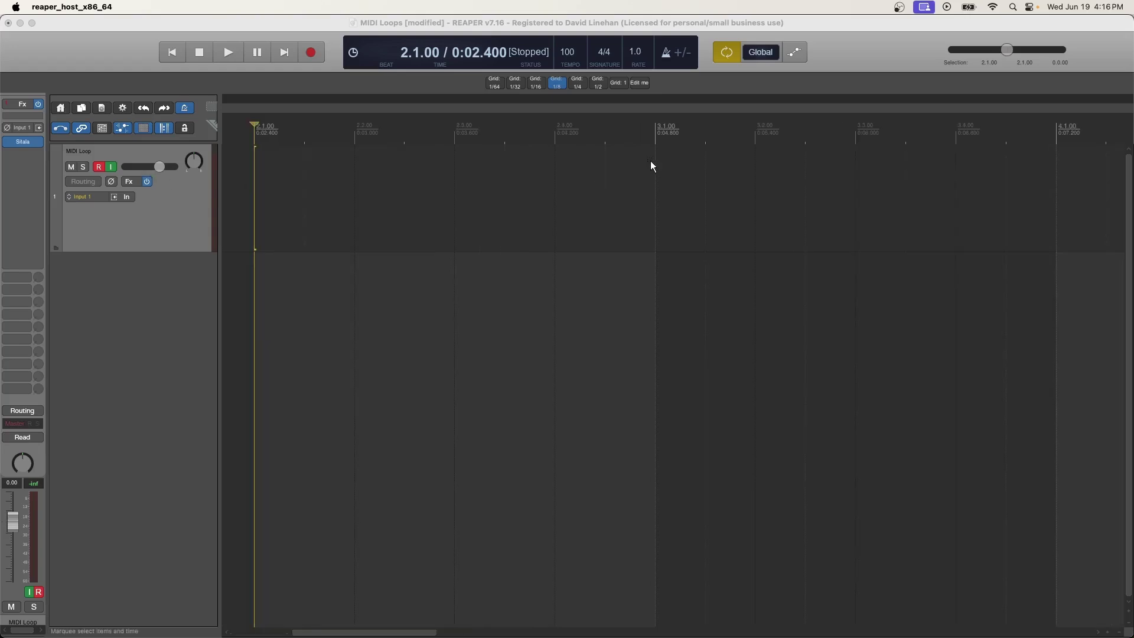
Make a time selection from bar 2 to bar 4, leaving the project tempo at 100
{"action": "scroll", "coordinate": [398, 185], "scroll_direction": "left", "scroll_amount": 1}
{"action": "left_click_drag", "start_coordinate": [704, 158], "coordinate": [306, 159]}
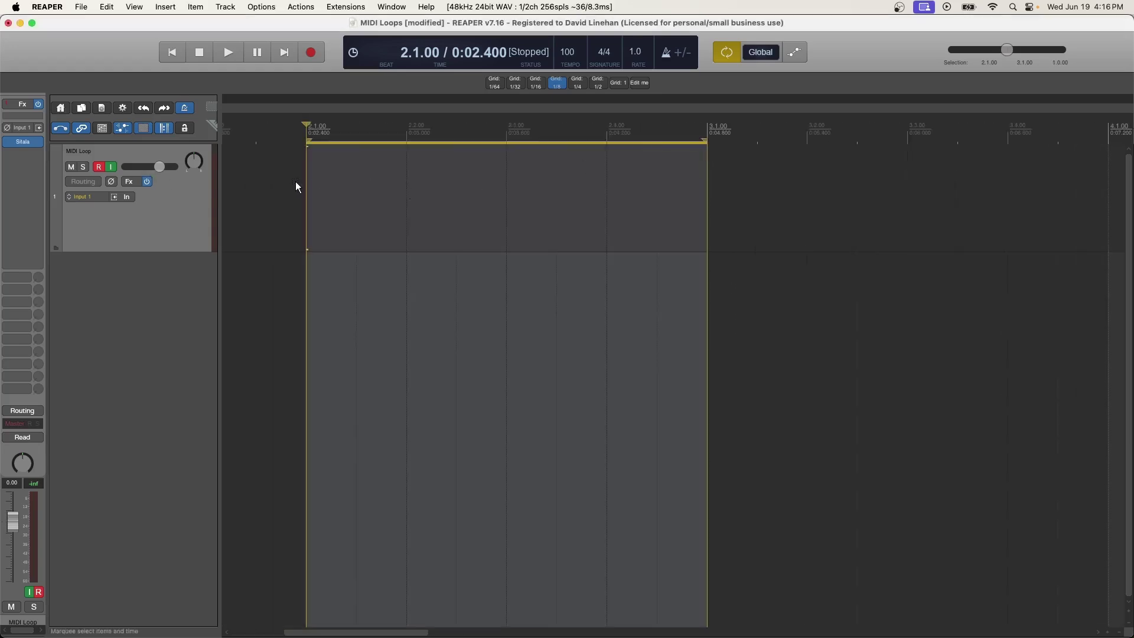
{"action": "scroll", "coordinate": [502, 172], "scroll_direction": "up", "scroll_amount": 3}
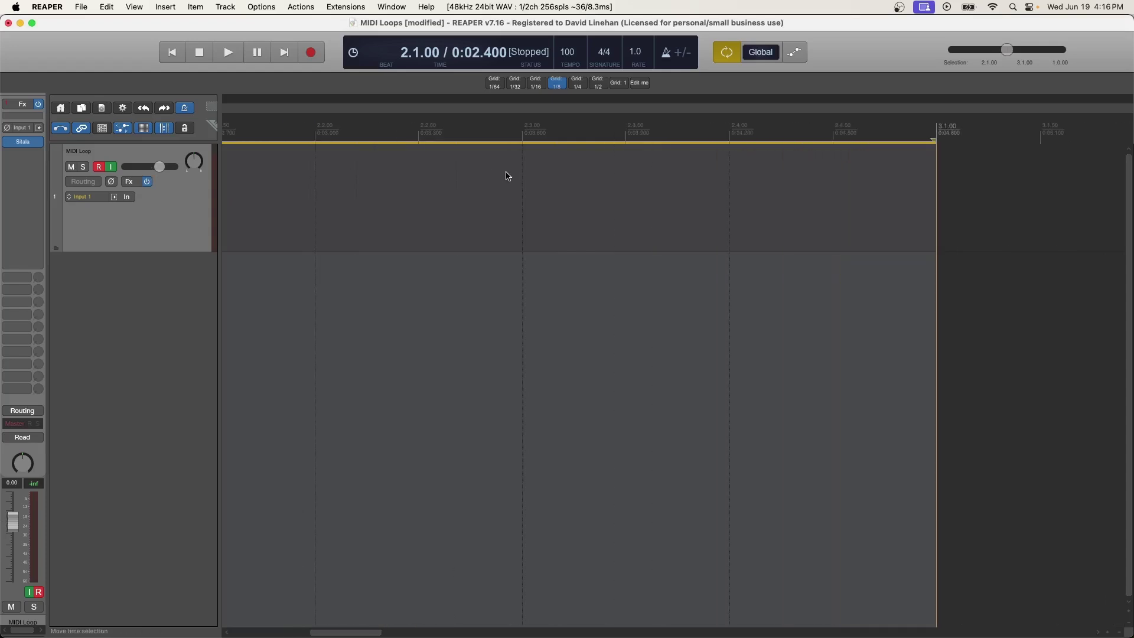
{"action": "scroll", "coordinate": [484, 171], "scroll_direction": "down", "scroll_amount": 3}
{"action": "key", "text": "space"}
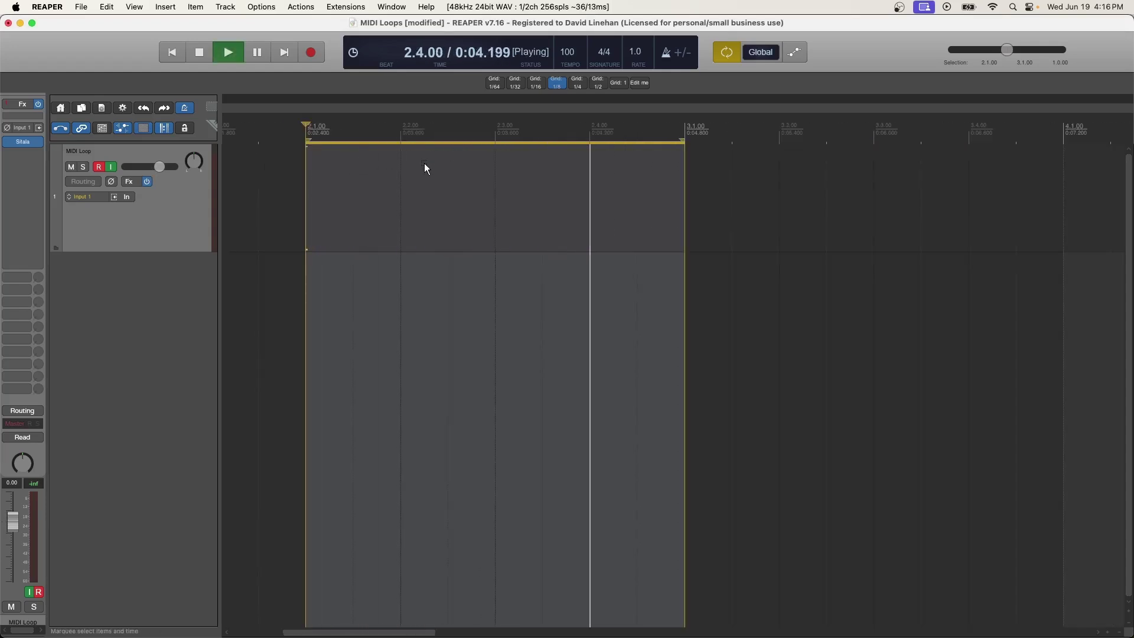
{"action": "key", "text": "space"}
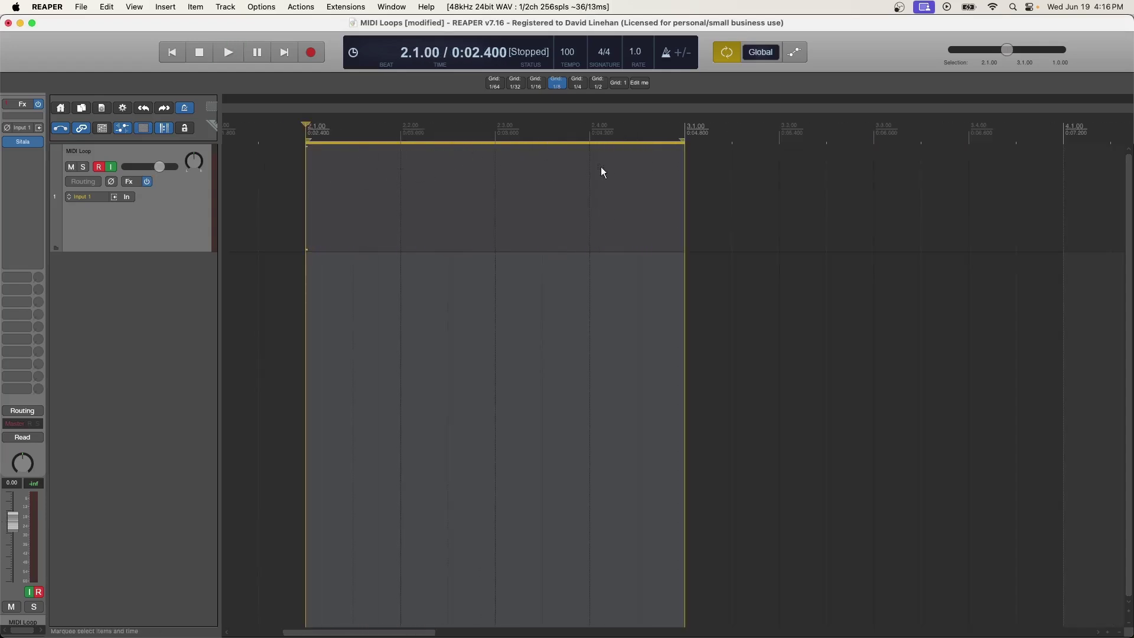
{"action": "scroll", "coordinate": [679, 201], "scroll_direction": "right", "scroll_amount": 2}
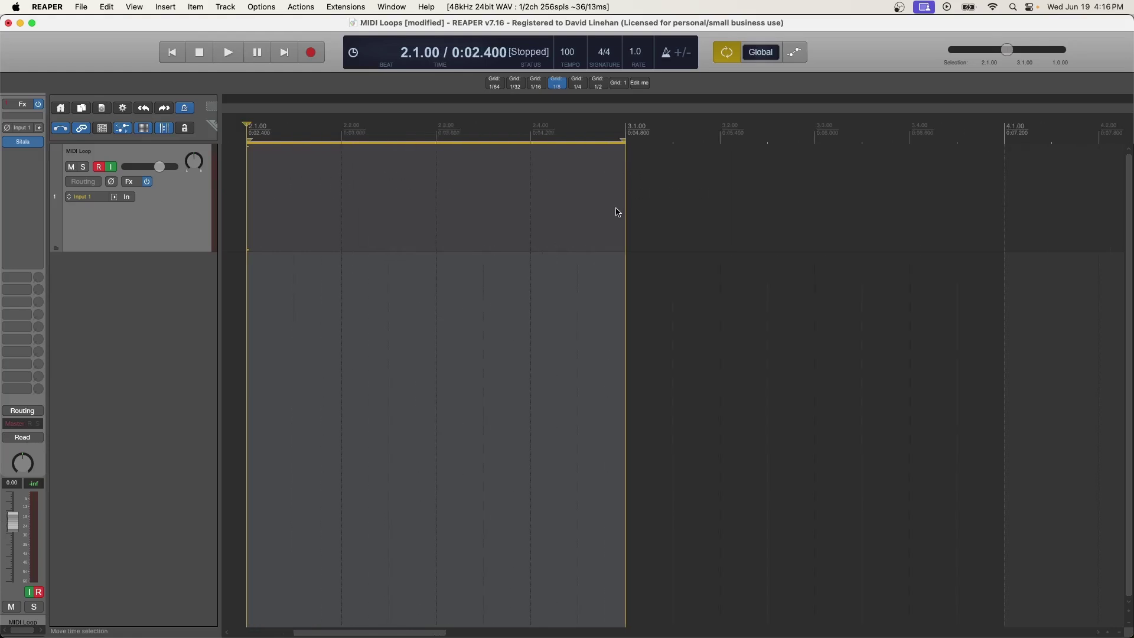
{"action": "left_click", "coordinate": [1001, 180], "text": "shift"}
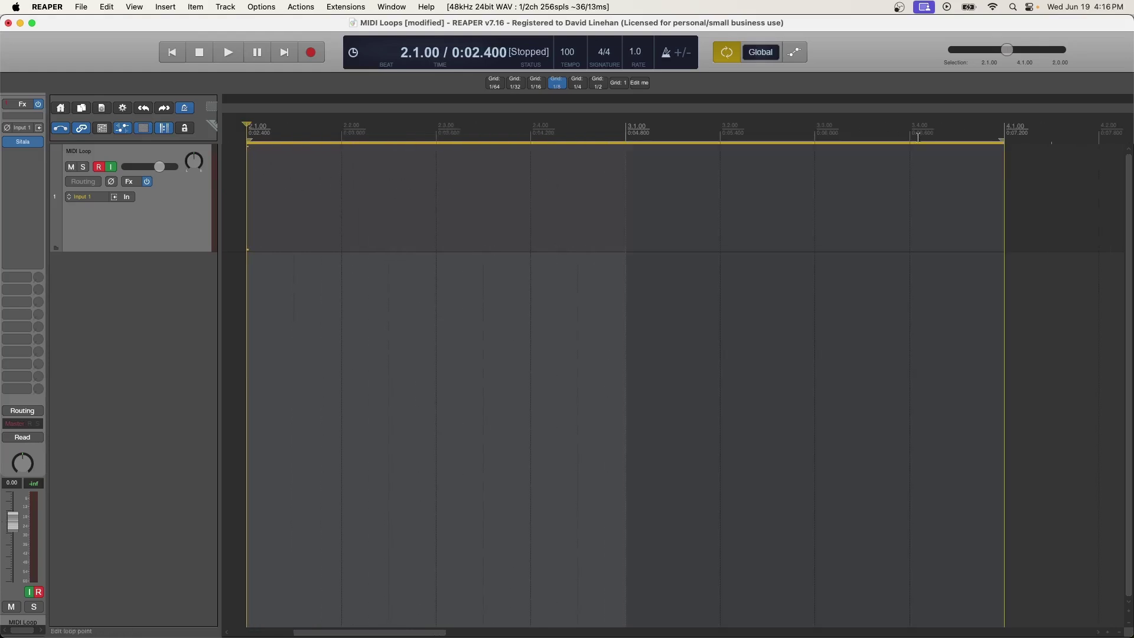
{"action": "double_click", "coordinate": [568, 53]}
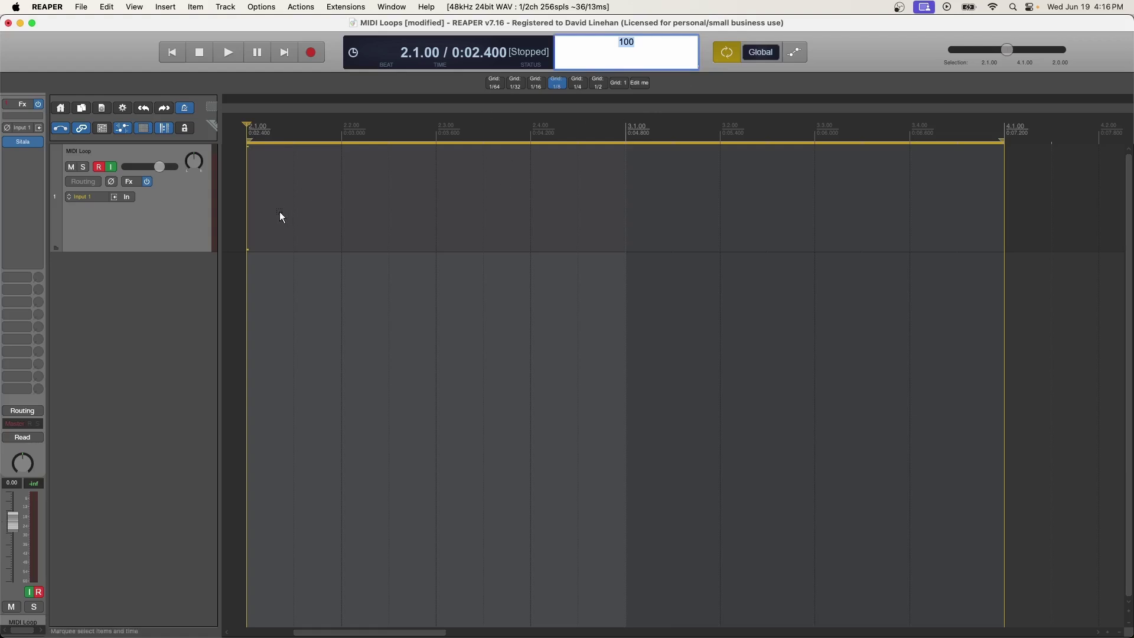
{"action": "key", "text": "Return"}
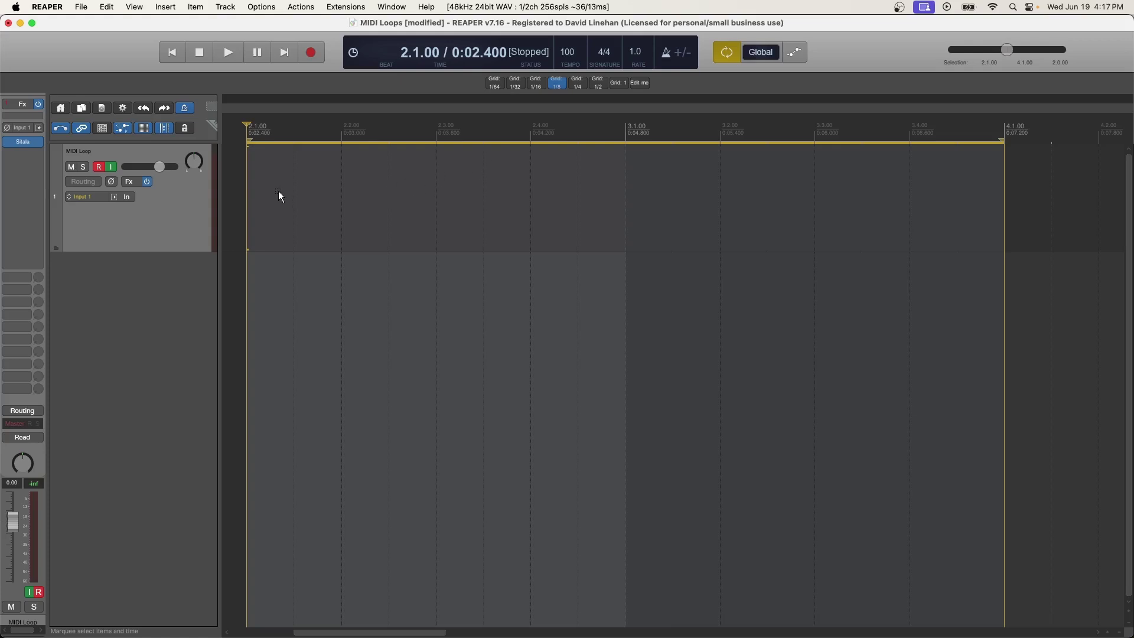
Insert a new MIDI item over the selection and open it for editing
{"action": "left_click", "coordinate": [168, 6]}
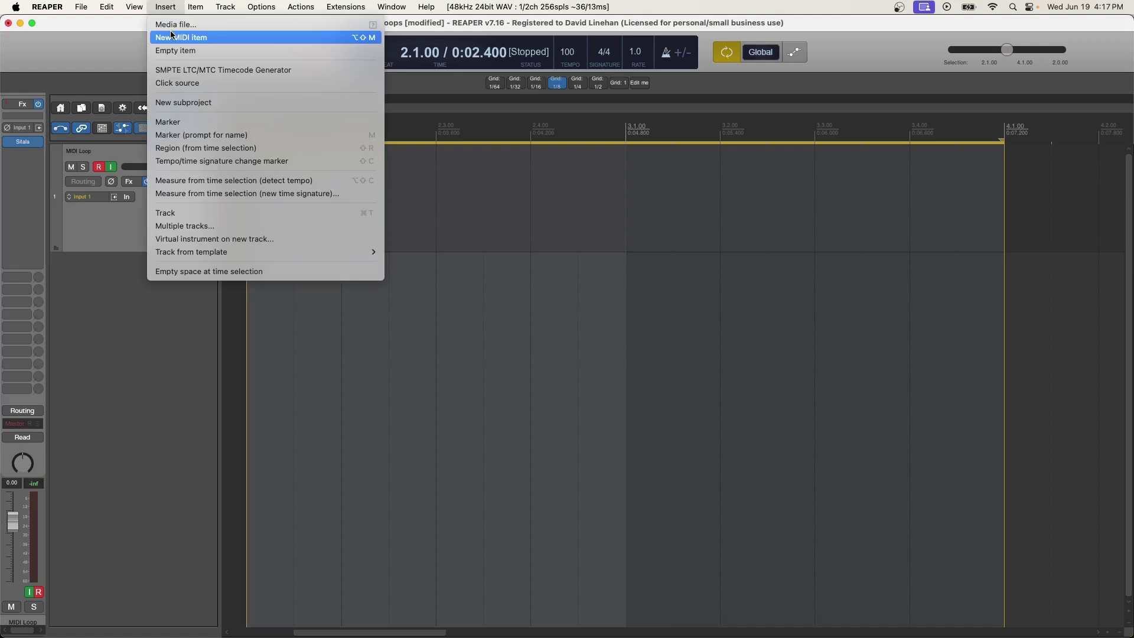
{"action": "left_click", "coordinate": [181, 37]}
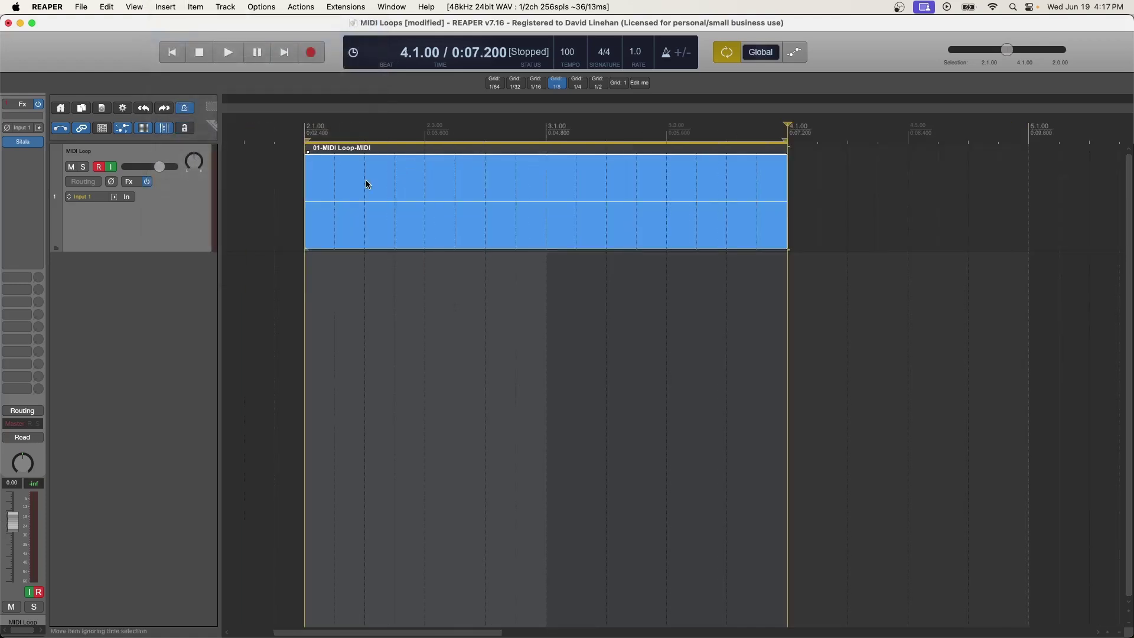
{"action": "double_click", "coordinate": [367, 180]}
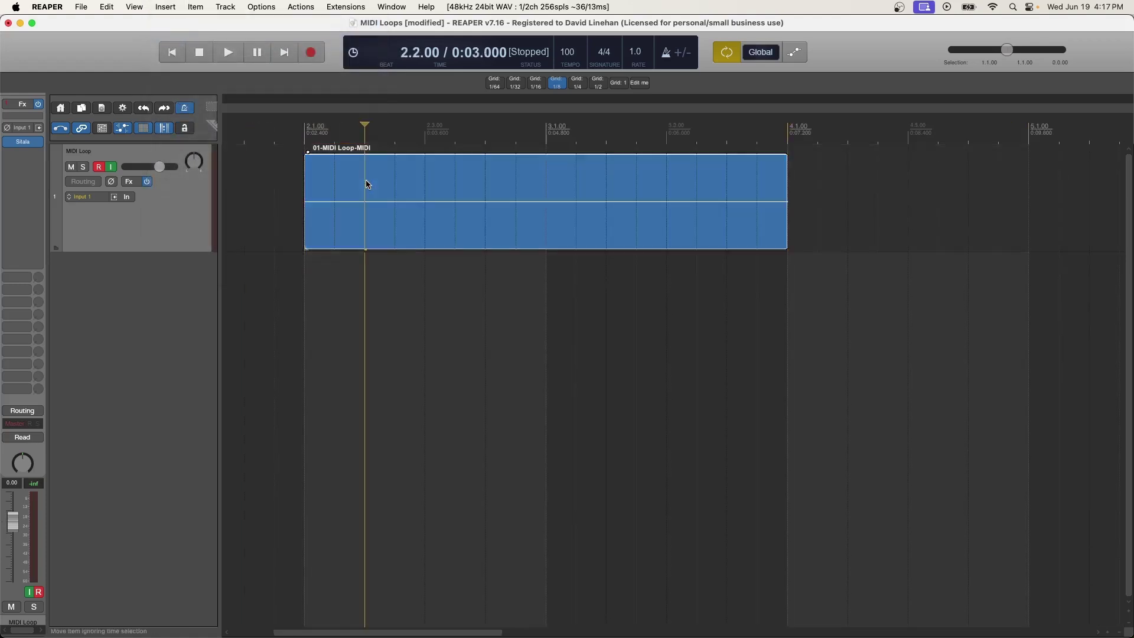
Scroll the piano roll to frame bars 2–4 and the drum-named keys
{"action": "scroll", "coordinate": [374, 228], "scroll_direction": "up", "scroll_amount": 5}
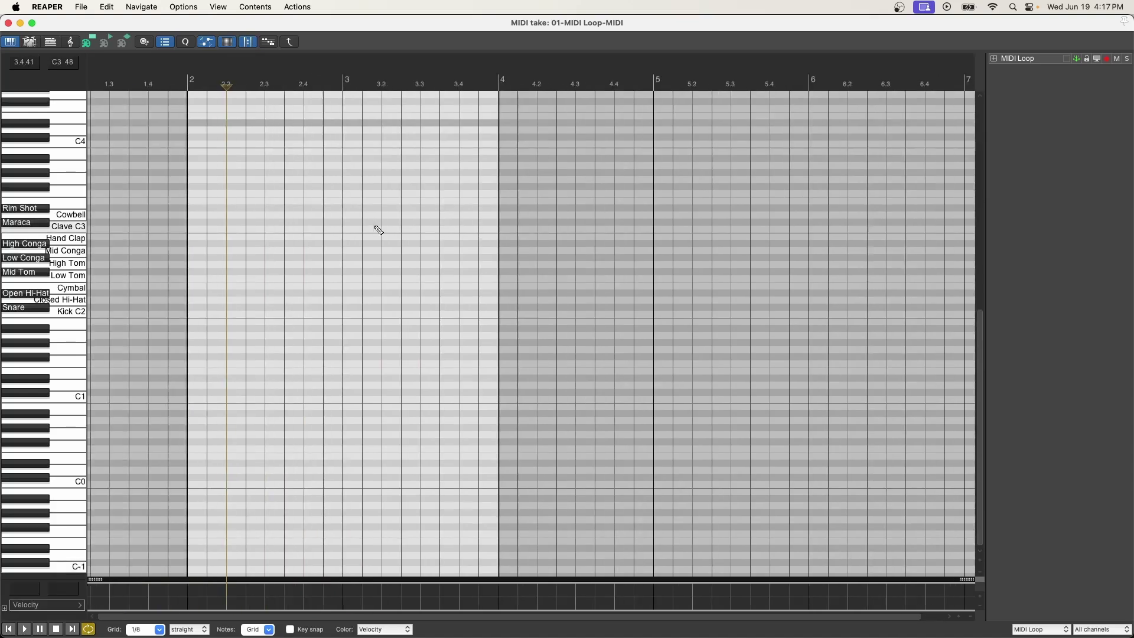
{"action": "scroll", "coordinate": [409, 247], "scroll_direction": "right", "scroll_amount": 5}
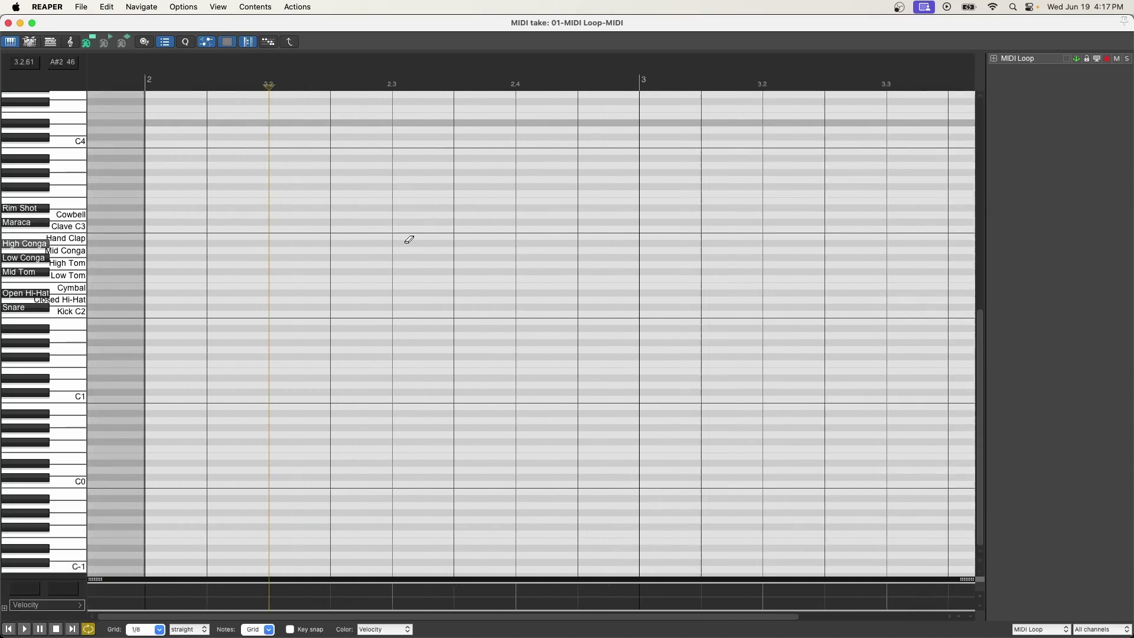
{"action": "scroll", "coordinate": [409, 247], "scroll_direction": "down", "scroll_amount": 2}
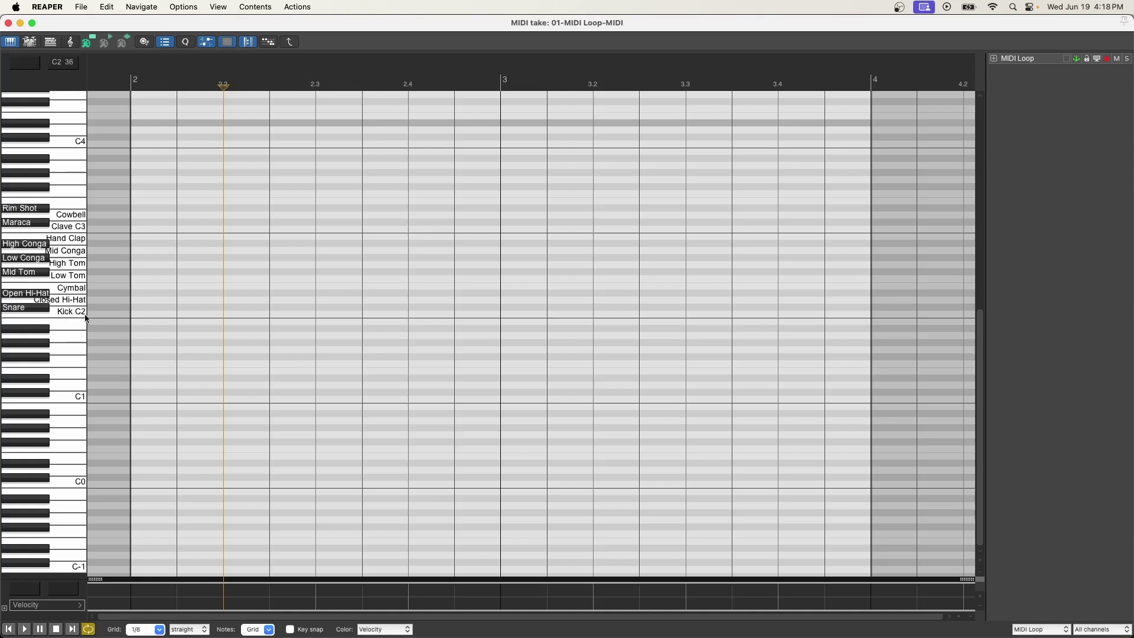
Place Kick C2 notes on beats 2.1, 2.2, 2.3 and 2.4, removing the extra bar-3 note
{"action": "left_click", "coordinate": [131, 315]}
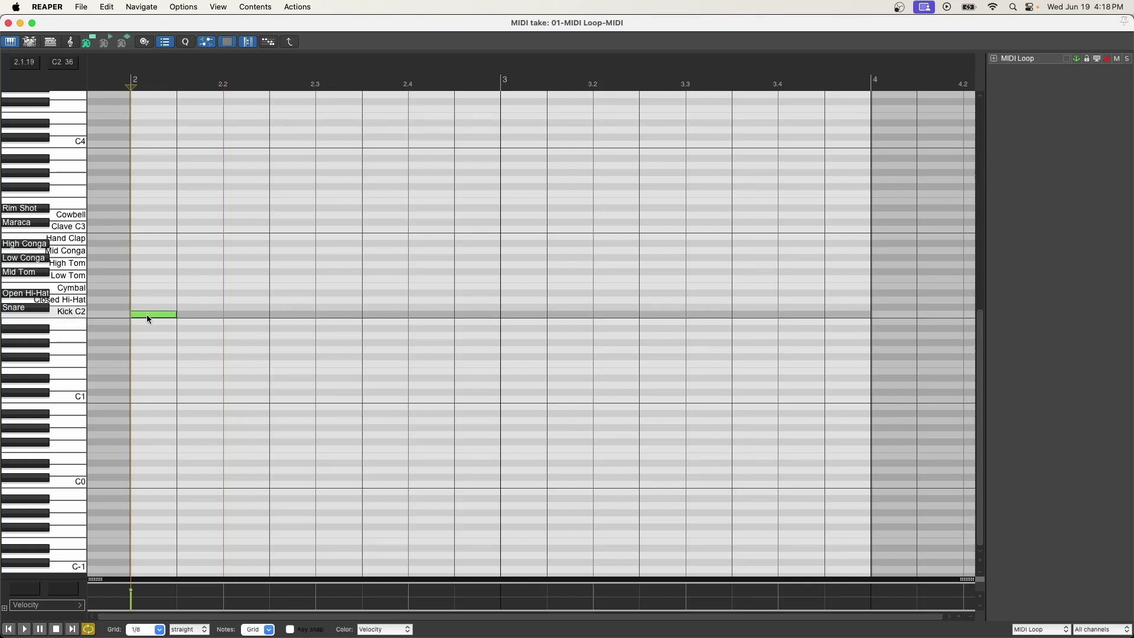
{"action": "left_click", "coordinate": [237, 314]}
{"action": "left_click", "coordinate": [334, 315]}
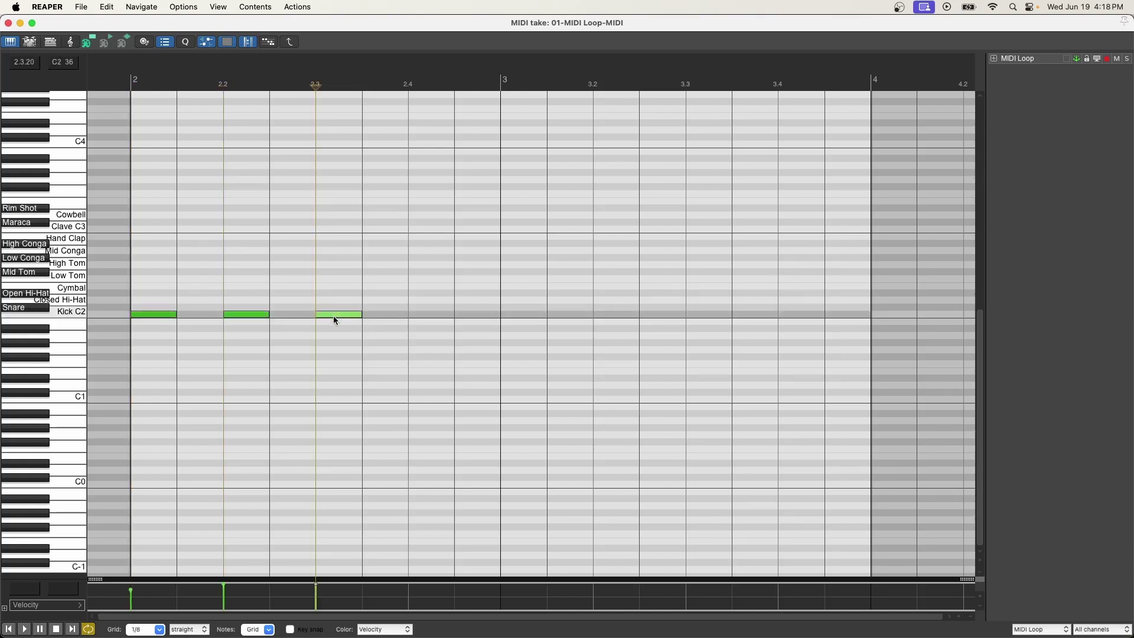
{"action": "left_click", "coordinate": [430, 313]}
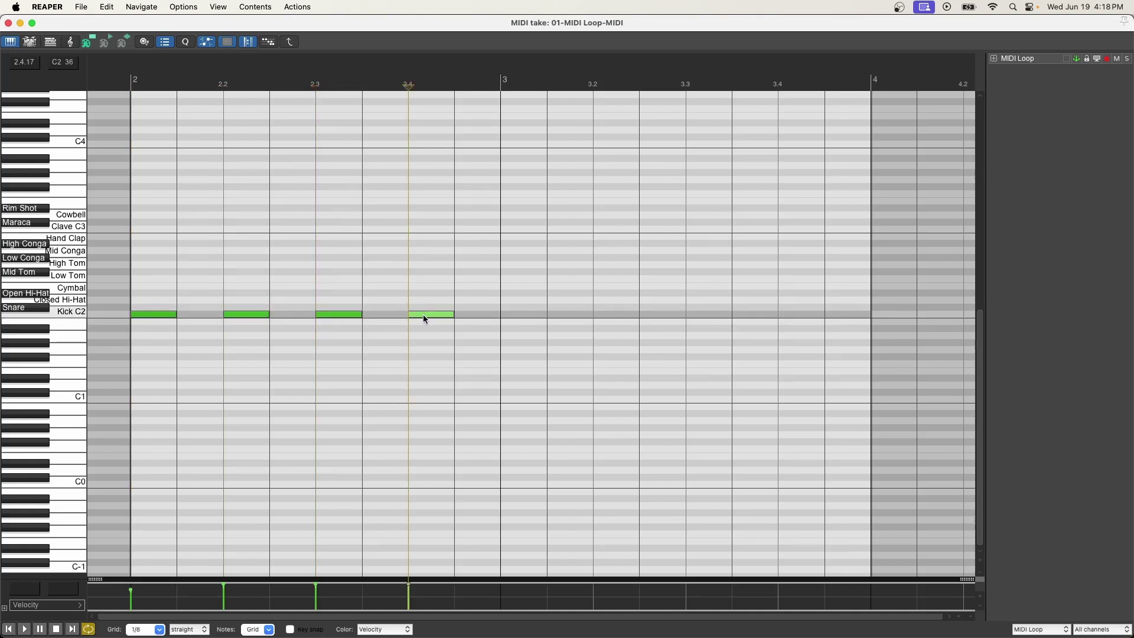
{"action": "left_click", "coordinate": [515, 318]}
{"action": "double_click", "coordinate": [499, 314]}
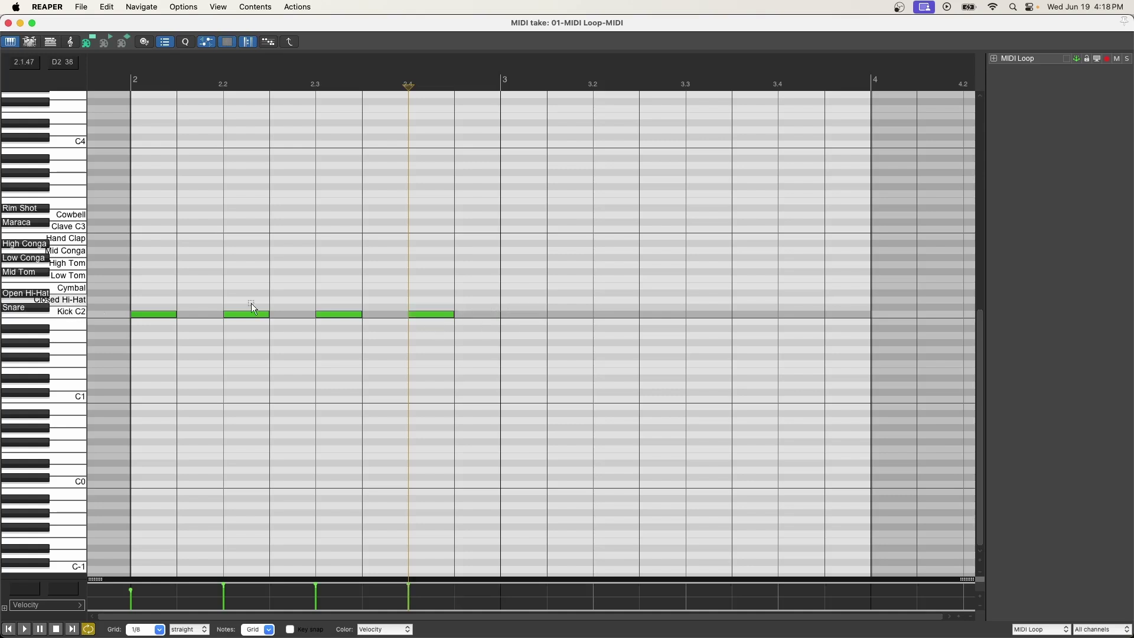
Copy the four kick notes one bar right into bar 3, redoing a wrong copy
{"action": "left_click", "coordinate": [71, 314]}
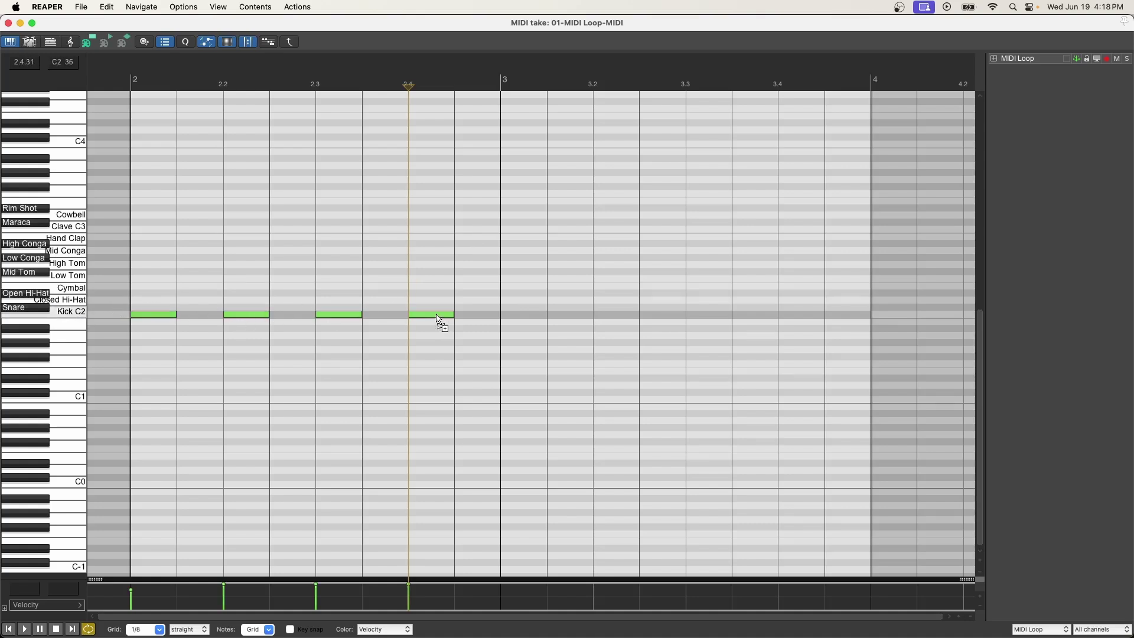
{"action": "left_click_drag", "start_coordinate": [439, 319], "coordinate": [795, 324]}
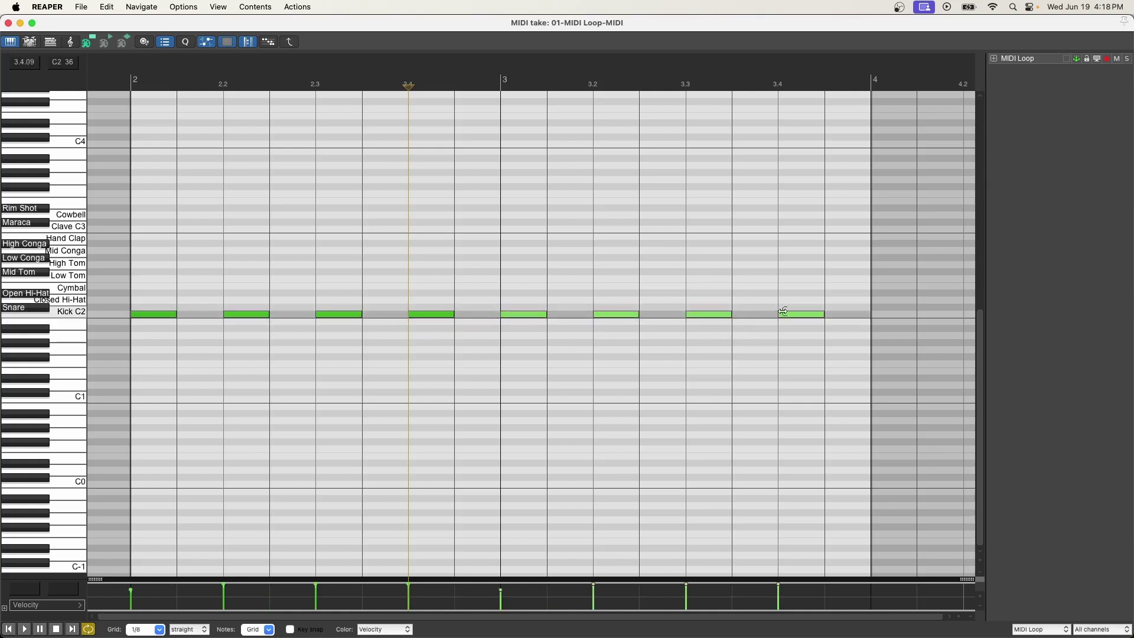
{"action": "key", "text": "Delete"}
{"action": "left_click", "coordinate": [64, 315]}
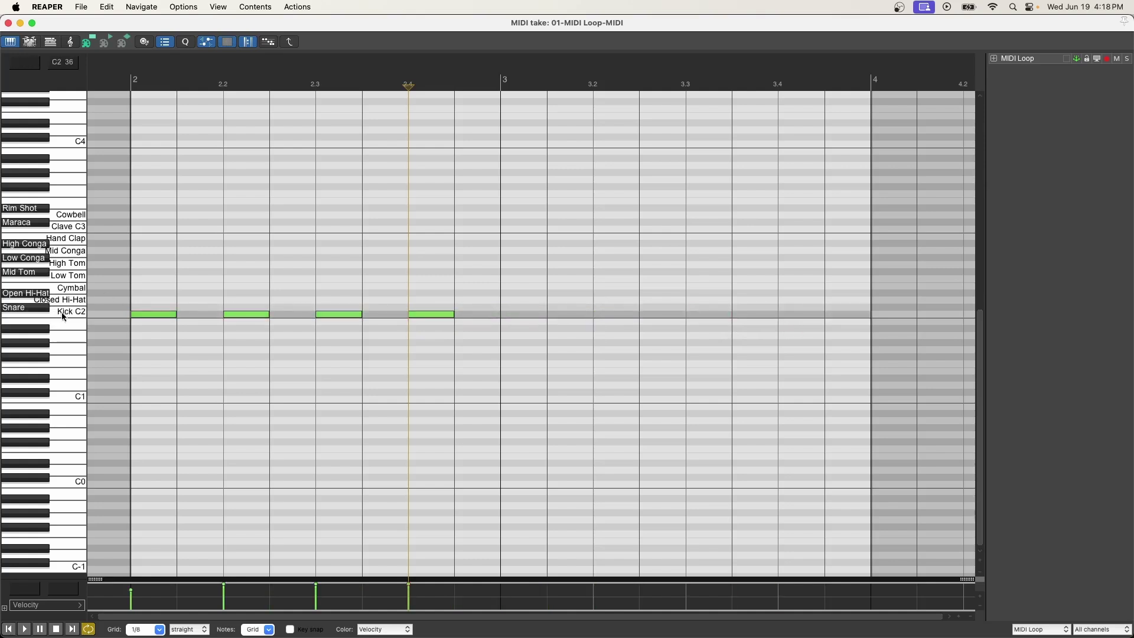
{"action": "left_click_drag", "start_coordinate": [248, 315], "coordinate": [538, 307]}
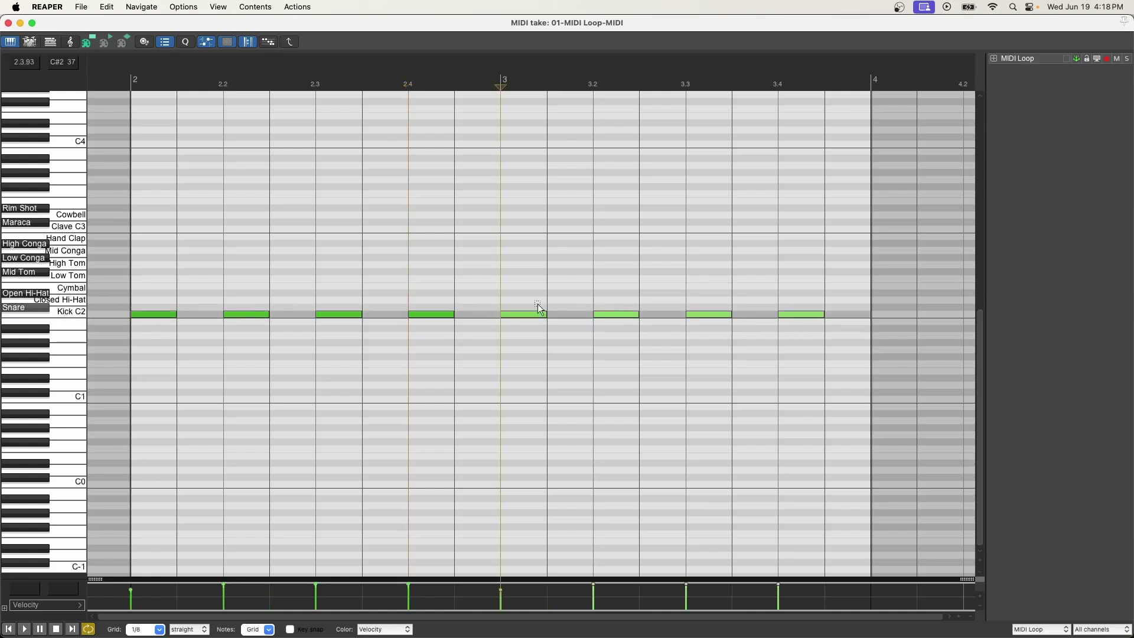
{"action": "left_click", "coordinate": [130, 211]}
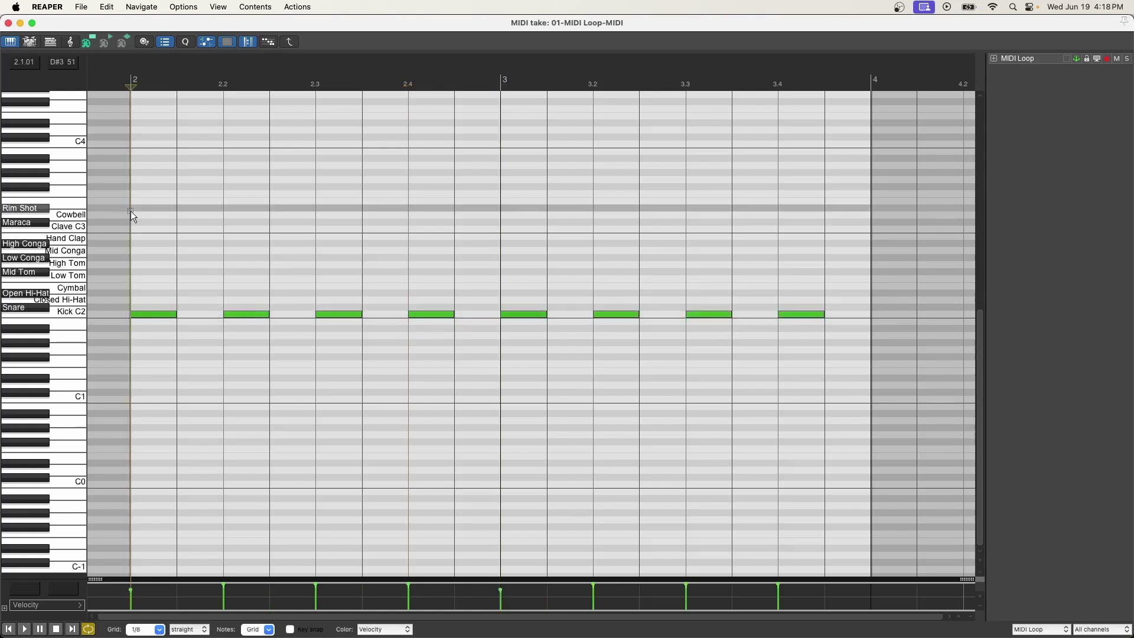
Audition the kick, then add D2 snare notes at 2.2, 2.4, 3.2 and 3.4, deleting a stray note
{"action": "key", "text": "space"}
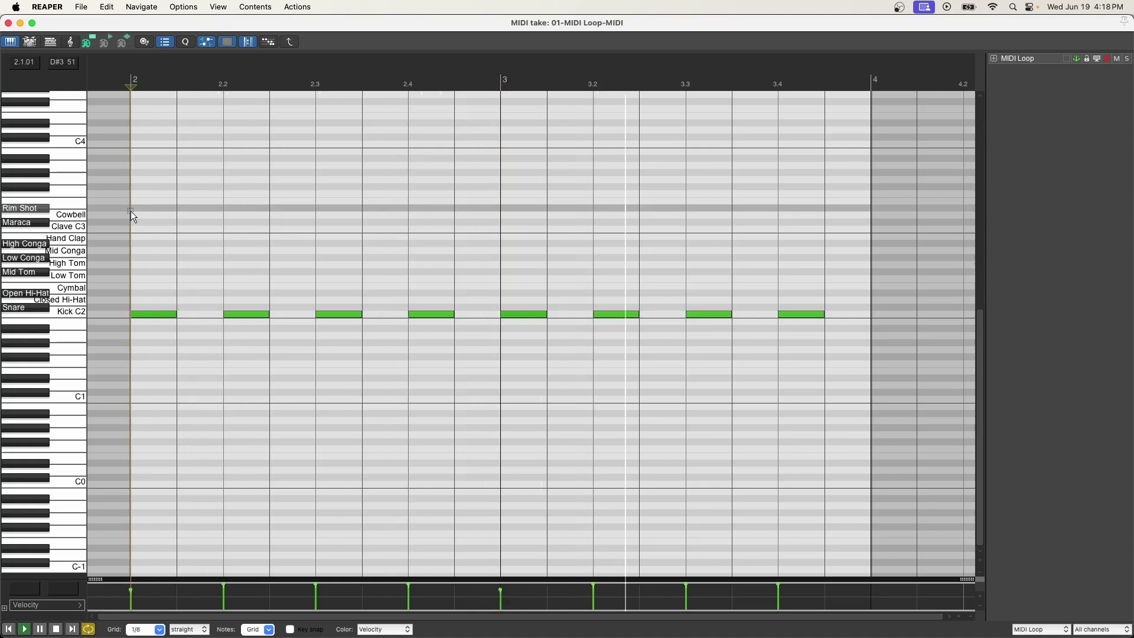
{"action": "key", "text": "space"}
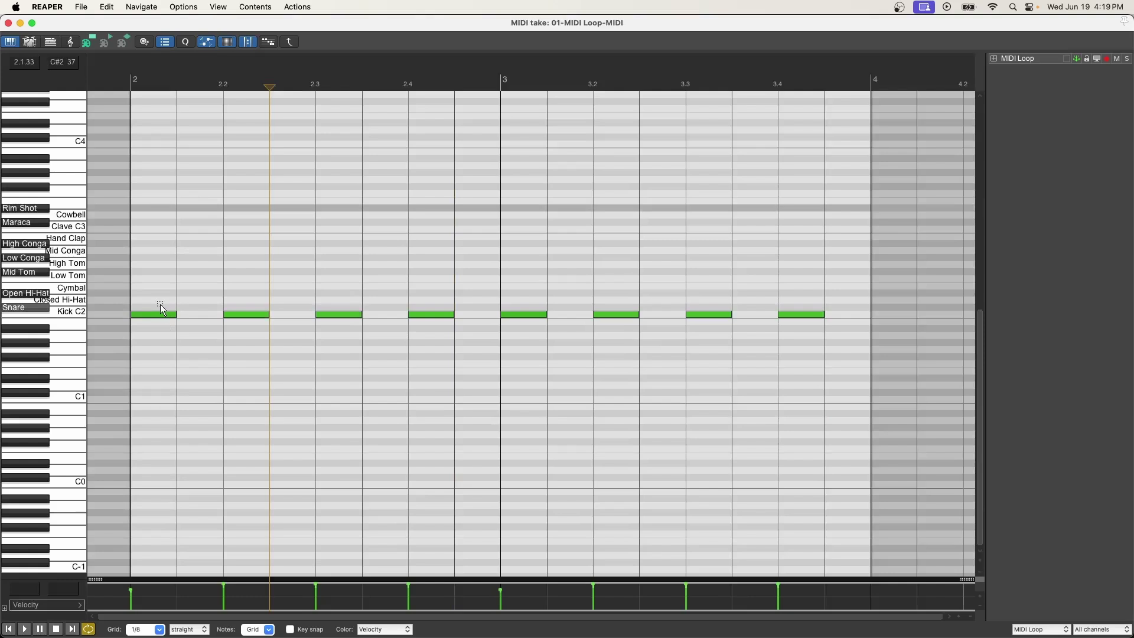
{"action": "left_click", "coordinate": [19, 310]}
{"action": "left_click", "coordinate": [238, 306]}
{"action": "left_click", "coordinate": [433, 307]}
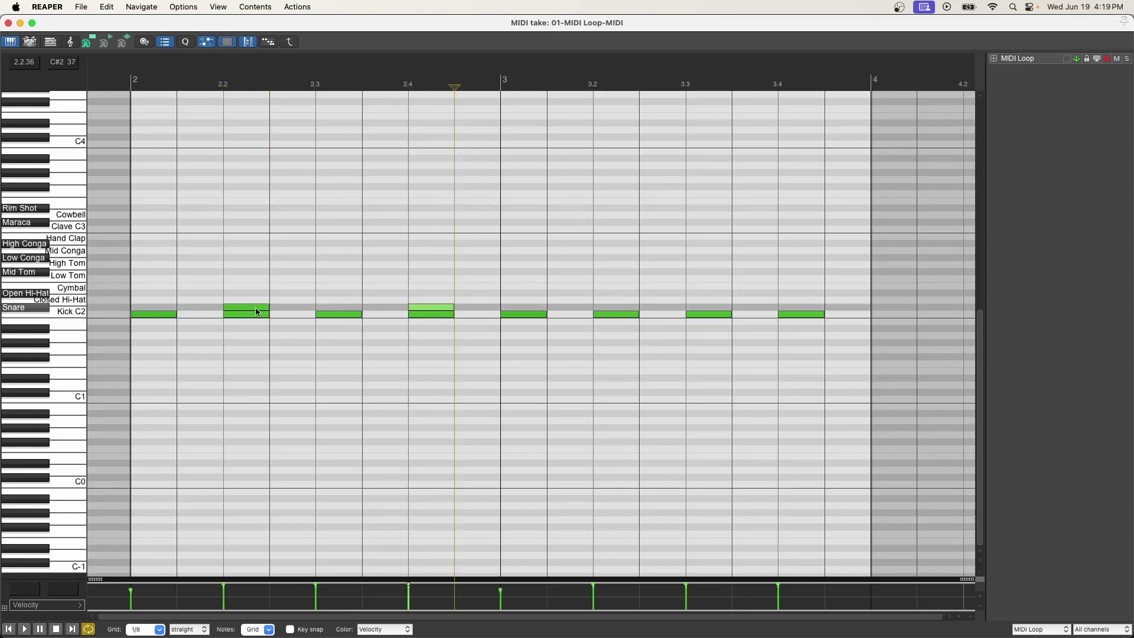
{"action": "left_click", "coordinate": [499, 300]}
{"action": "double_click", "coordinate": [498, 299]}
{"action": "left_click", "coordinate": [616, 307]}
{"action": "left_click", "coordinate": [801, 307]}
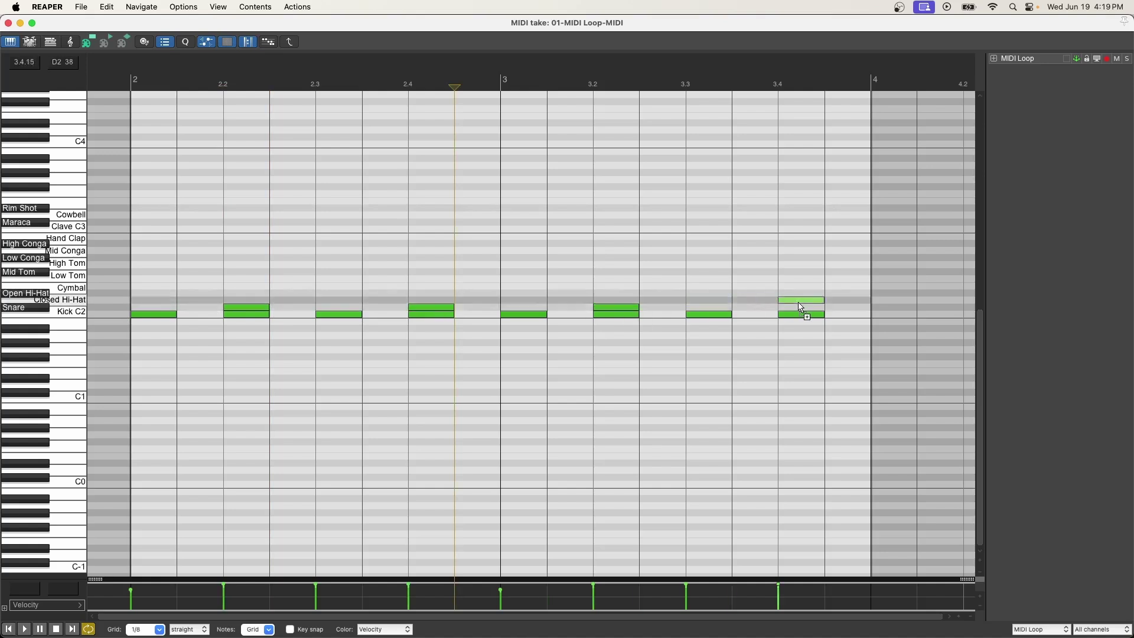
Play the loop from bar 2 to hear the kick and snare together
{"action": "left_click", "coordinate": [131, 217]}
{"action": "key", "text": "space"}
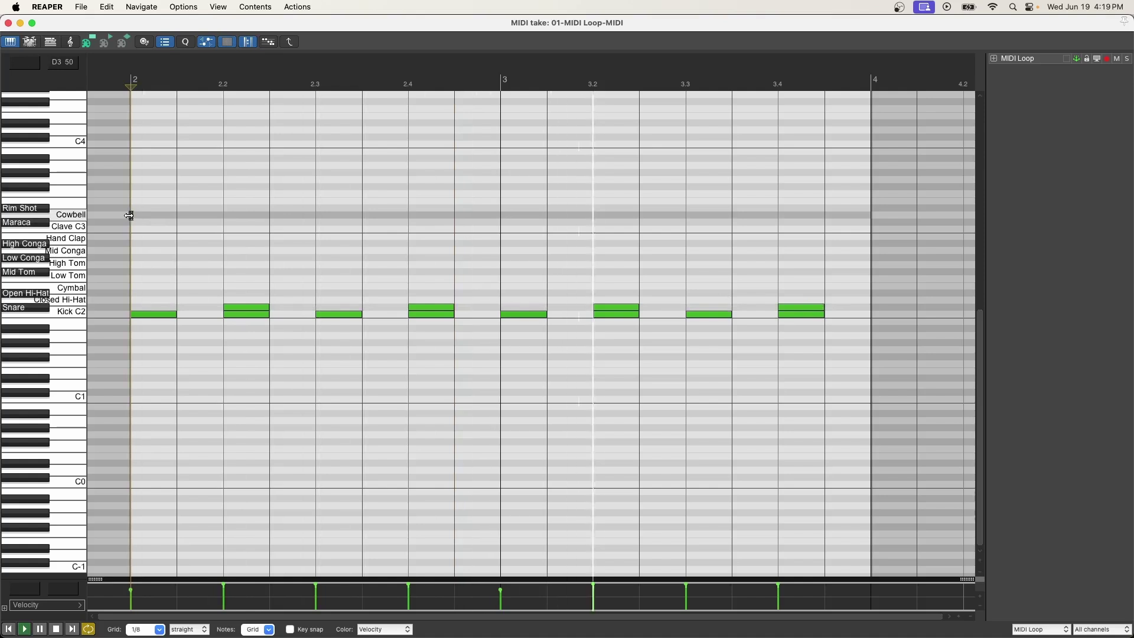
{"action": "key", "text": "space"}
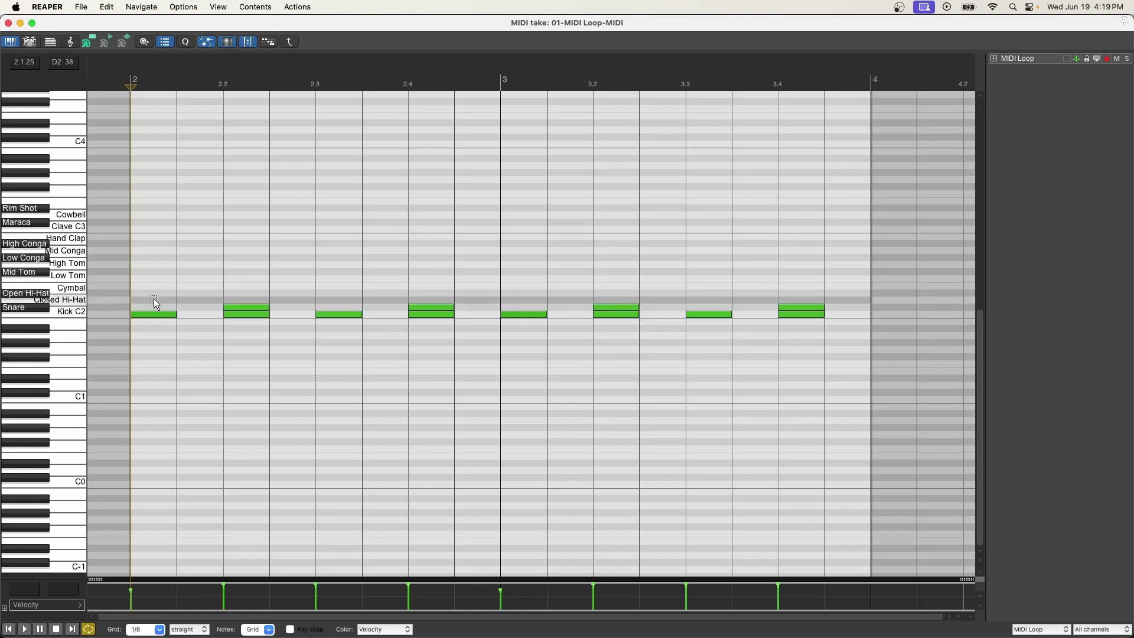
Paint four Closed Hi-Hat eighth notes, copy them to 2.3–2.4, and duplicate all eight into bar 3
{"action": "left_click_drag", "start_coordinate": [154, 299], "coordinate": [289, 297]}
{"action": "left_click_drag", "start_coordinate": [144, 300], "coordinate": [144, 300]}
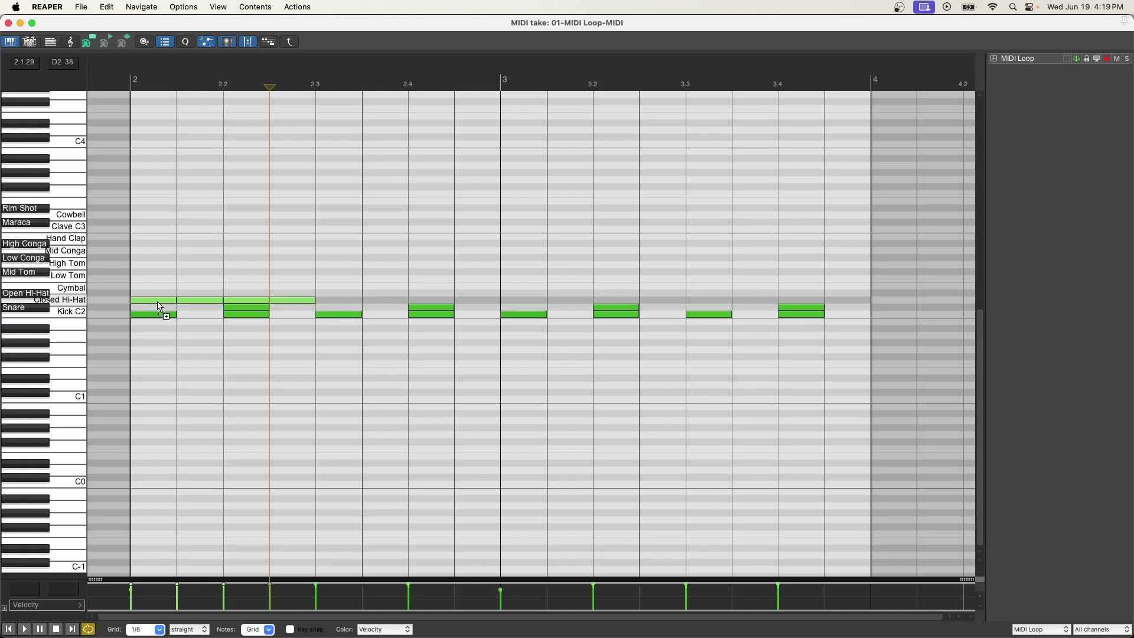
{"action": "mouse_move", "coordinate": [304, 284]}
{"action": "left_mouse_down"}
{"action": "mouse_move", "coordinate": [197, 285]}
{"action": "mouse_move", "coordinate": [148, 303]}
{"action": "left_mouse_up"}
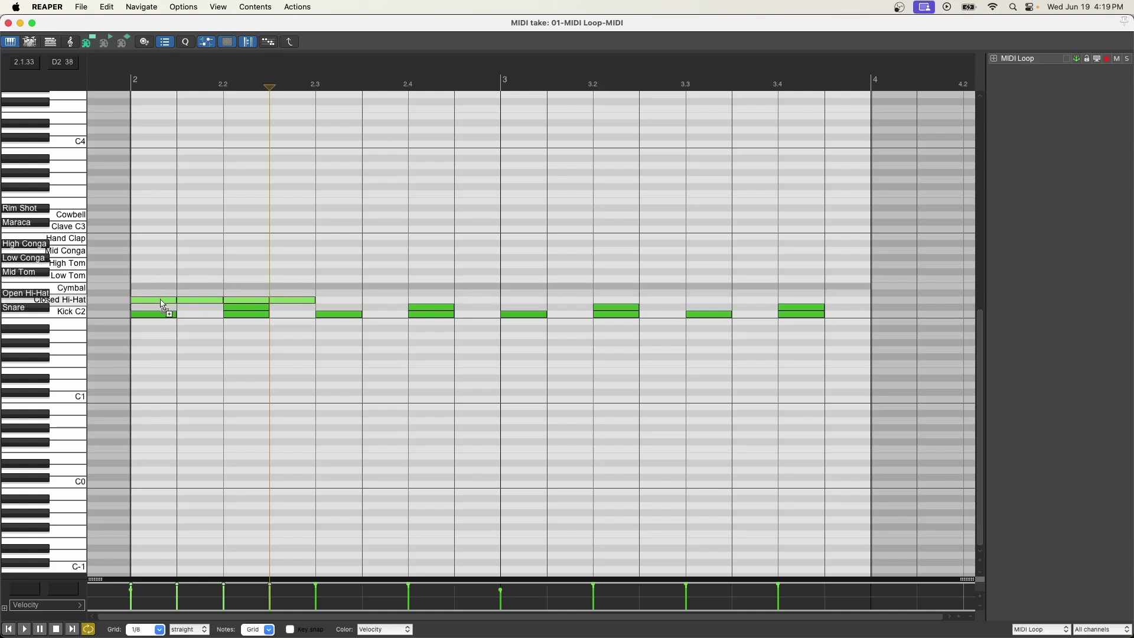
{"action": "left_click_drag", "start_coordinate": [164, 303], "coordinate": [339, 304]}
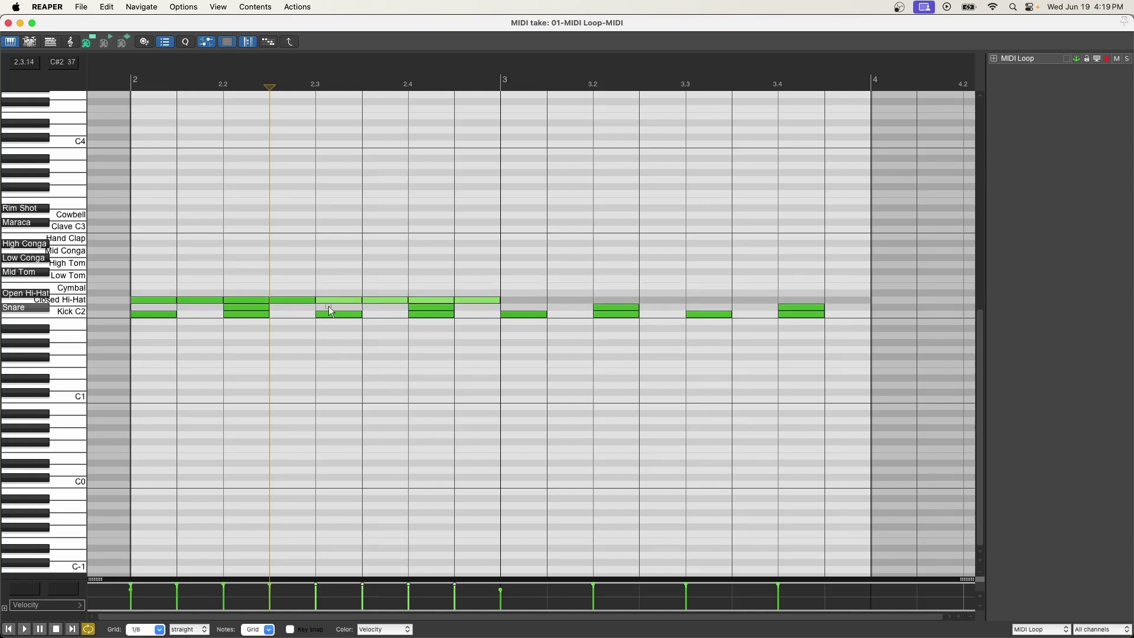
{"action": "left_click", "coordinate": [65, 300]}
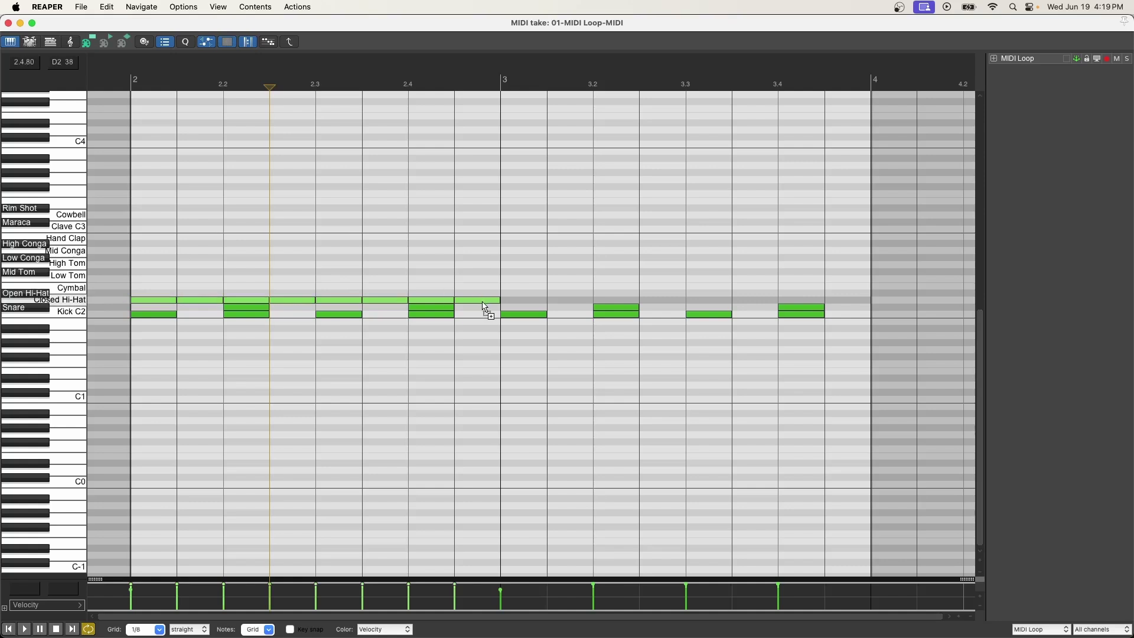
{"action": "key", "text": "ctrl+d"}
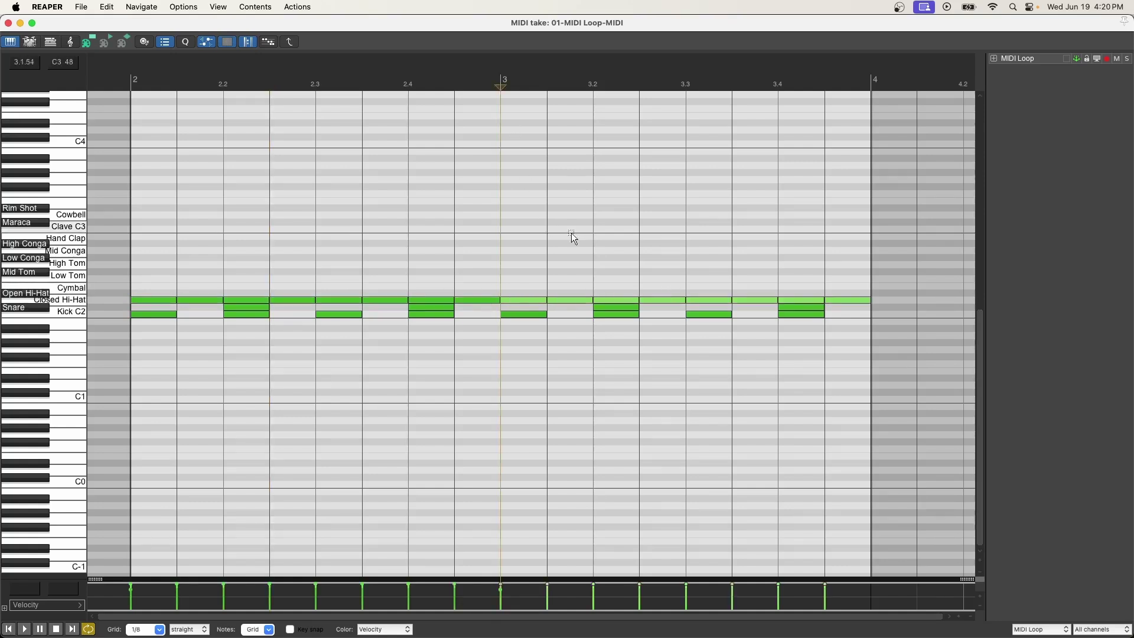
Play the loop from bar 2 with the hi-hats added
{"action": "left_click", "coordinate": [133, 272]}
{"action": "key", "text": "space"}
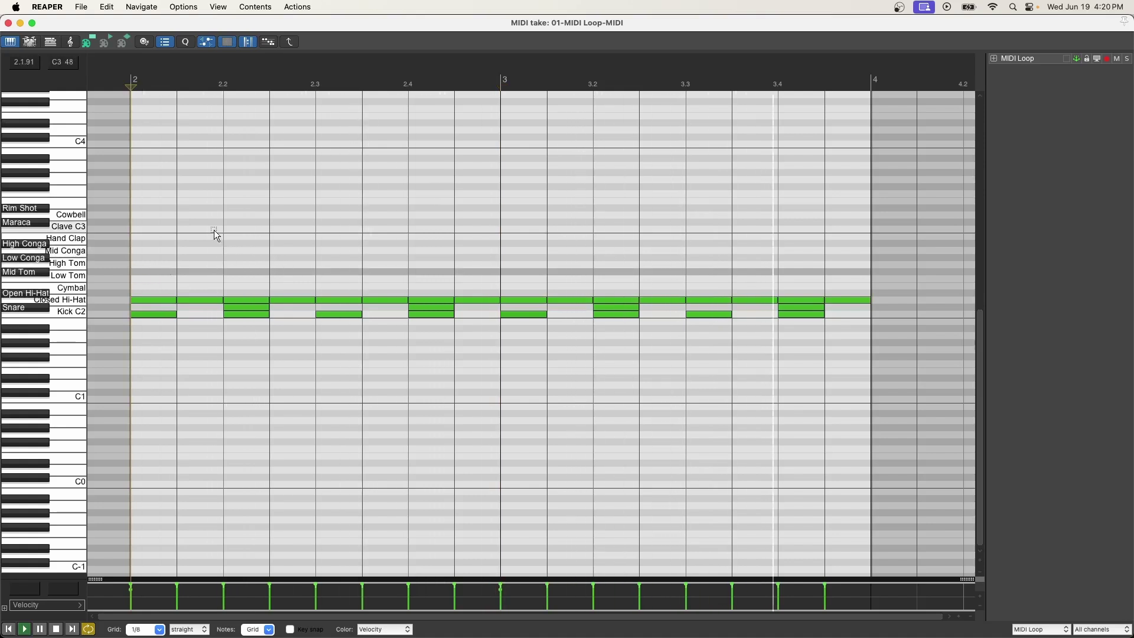
{"action": "key", "text": "space"}
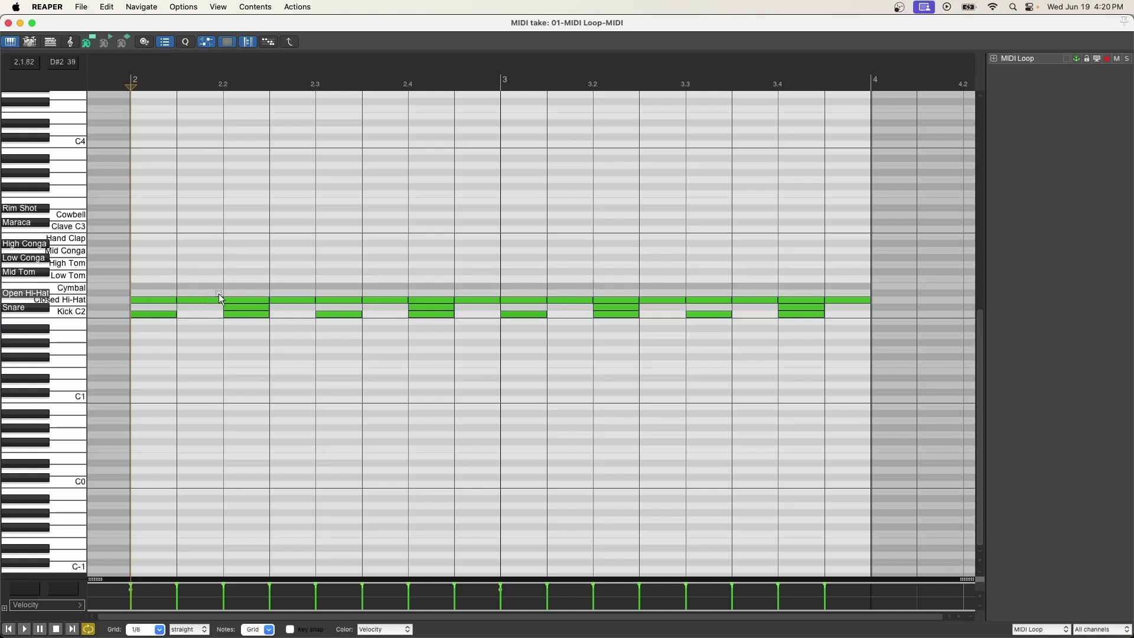
Add a Cymbal note on the last eighth of bar 3 and play from bar 3 to hear it
{"action": "left_click", "coordinate": [838, 285]}
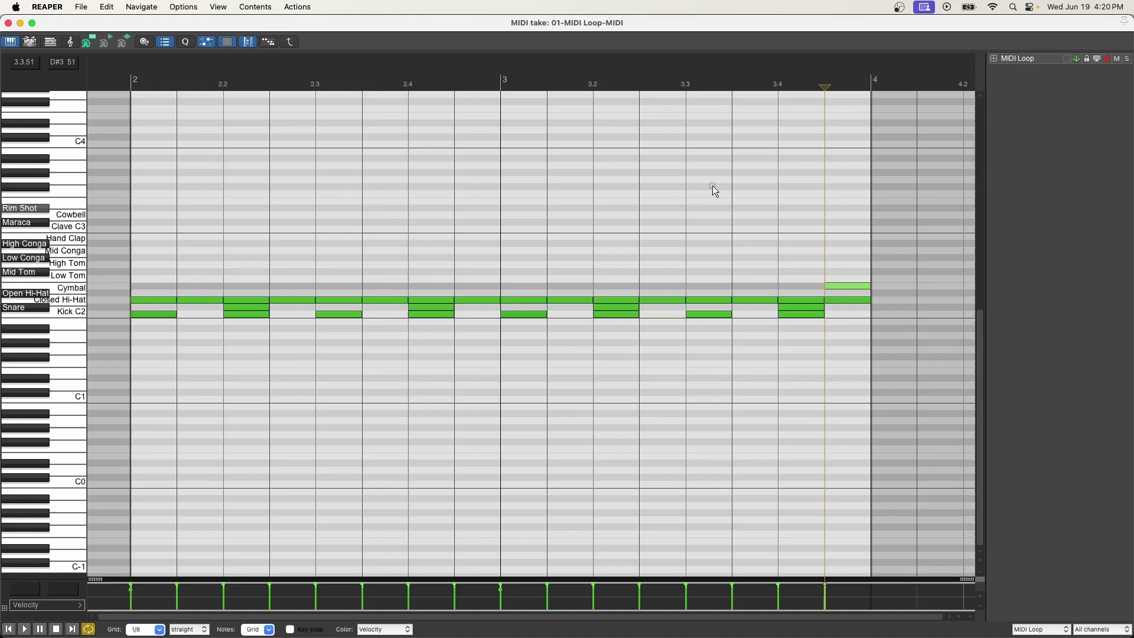
{"action": "left_click", "coordinate": [503, 164]}
{"action": "key", "text": "space"}
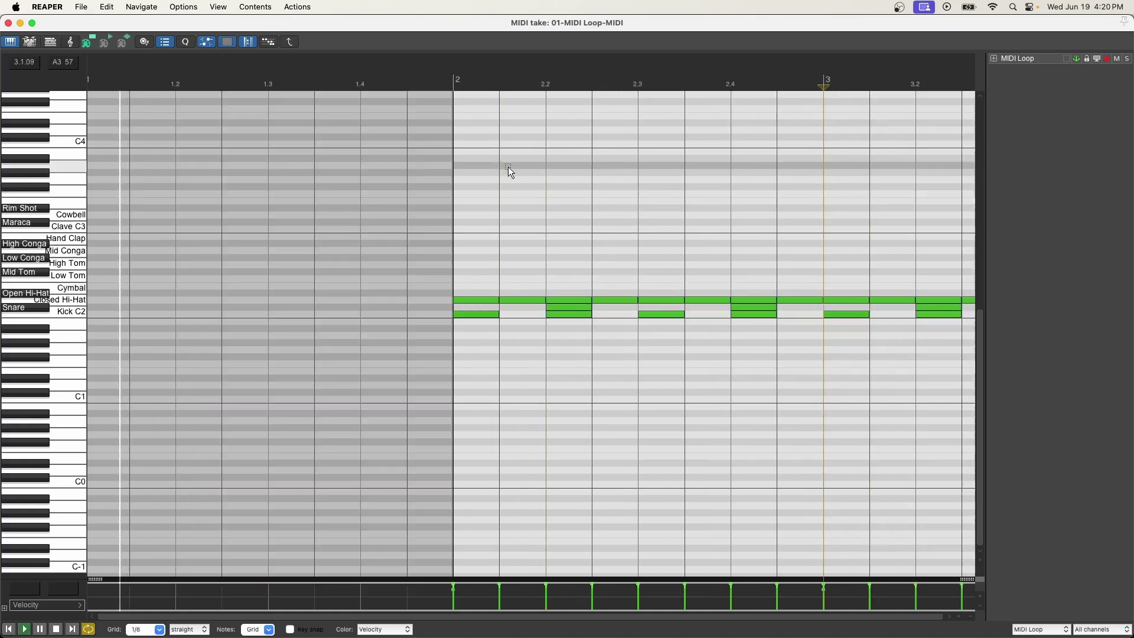
{"action": "scroll", "coordinate": [636, 276], "scroll_direction": "down", "scroll_amount": 2}
{"action": "scroll", "coordinate": [466, 197], "scroll_direction": "up", "scroll_amount": 1}
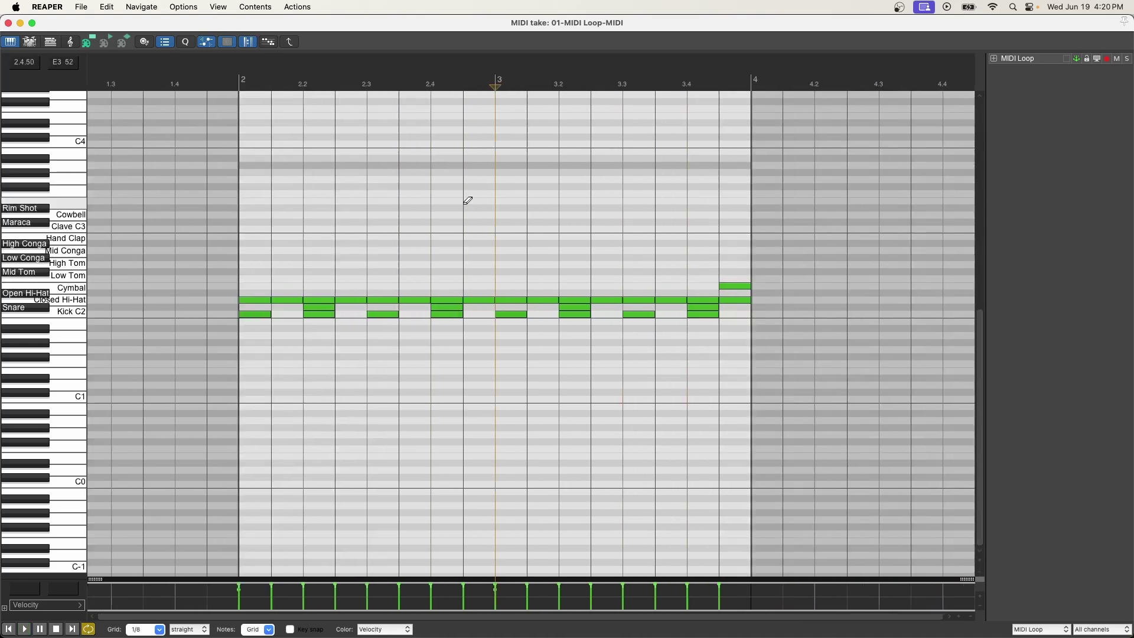
{"action": "scroll", "coordinate": [526, 233], "scroll_direction": "right", "scroll_amount": 1}
{"action": "scroll", "coordinate": [448, 203], "scroll_direction": "left", "scroll_amount": 1}
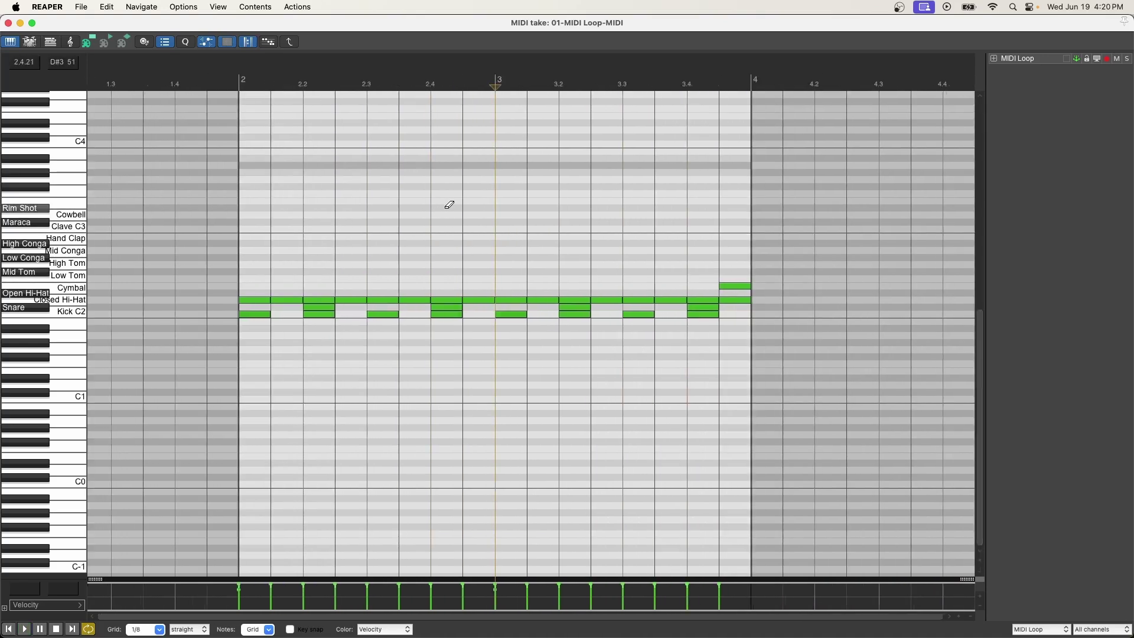
{"action": "scroll", "coordinate": [464, 210], "scroll_direction": "up", "scroll_amount": 1}
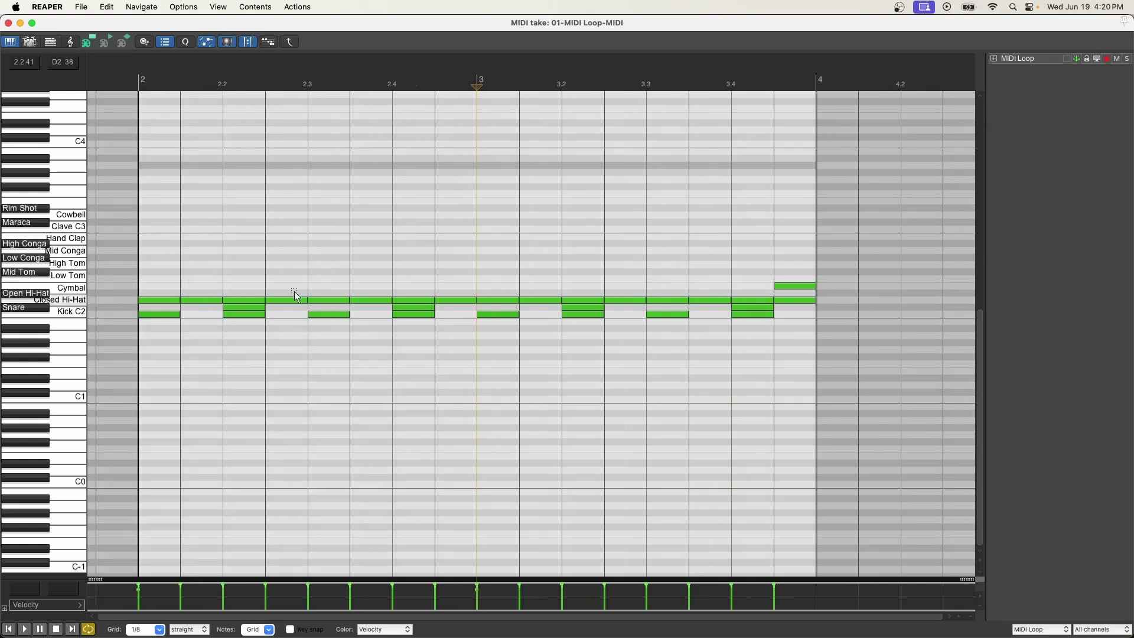
Preview the Clave and Hand Clap keys, add claps at 2.4 and 3.4, and play from bar 2
{"action": "left_click", "coordinate": [80, 229]}
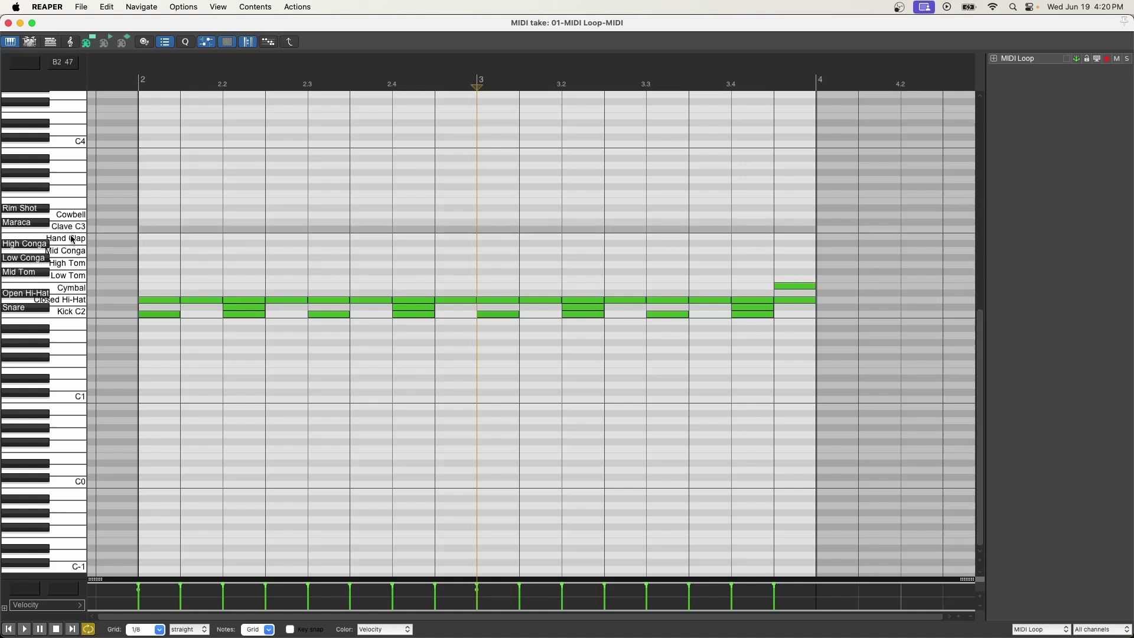
{"action": "left_click", "coordinate": [73, 240]}
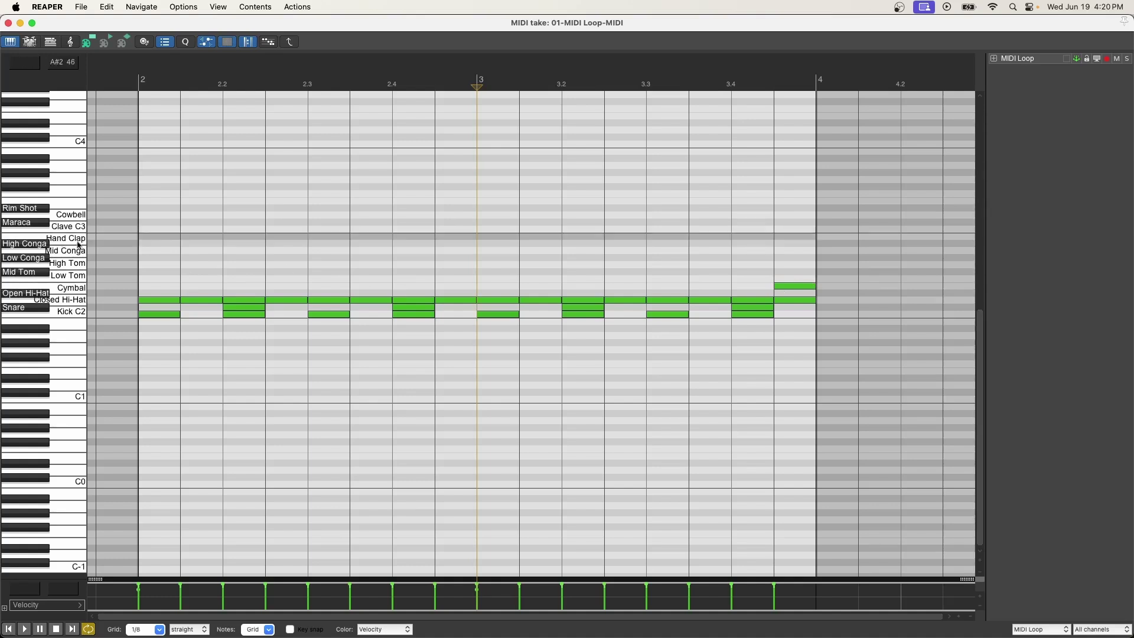
{"action": "left_click", "coordinate": [405, 235]}
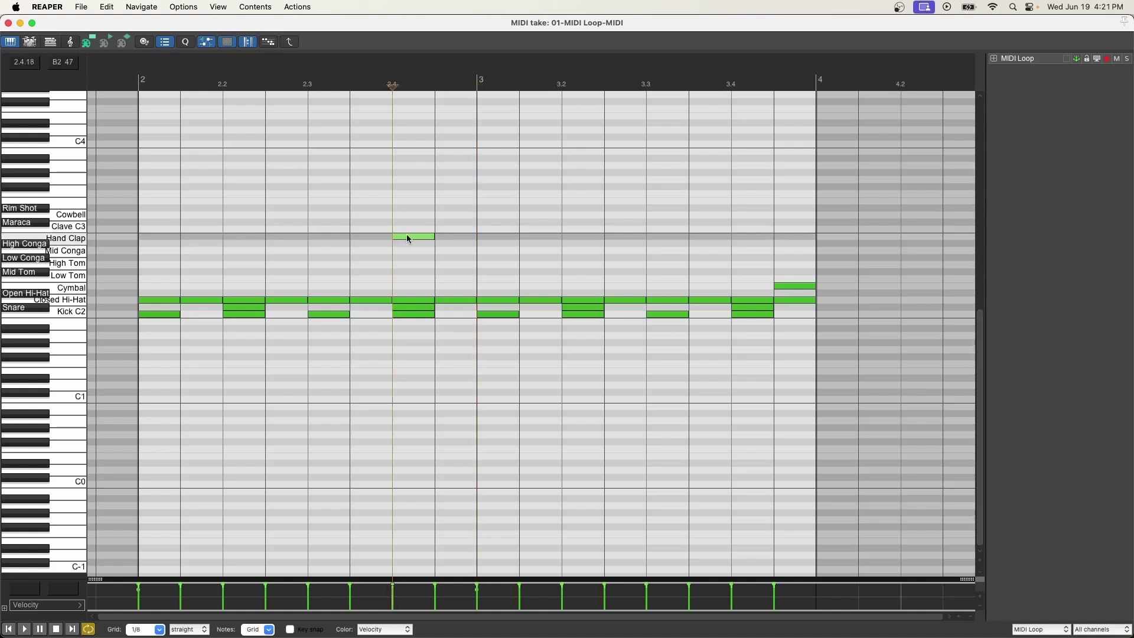
{"action": "left_click", "coordinate": [743, 235]}
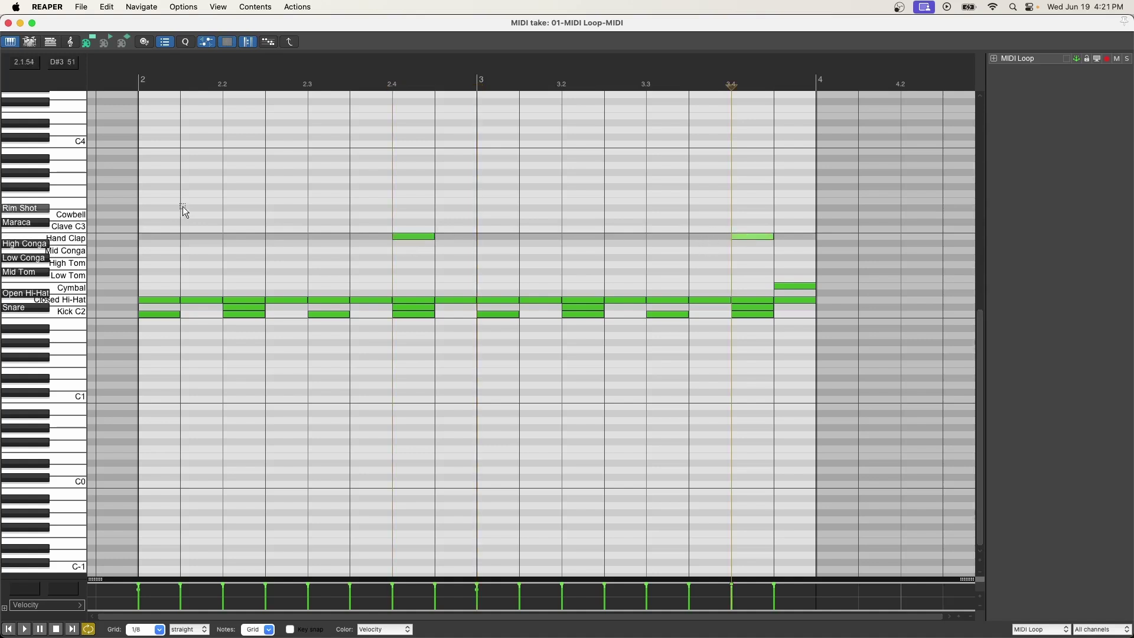
{"action": "left_click", "coordinate": [143, 183]}
{"action": "key", "text": "space"}
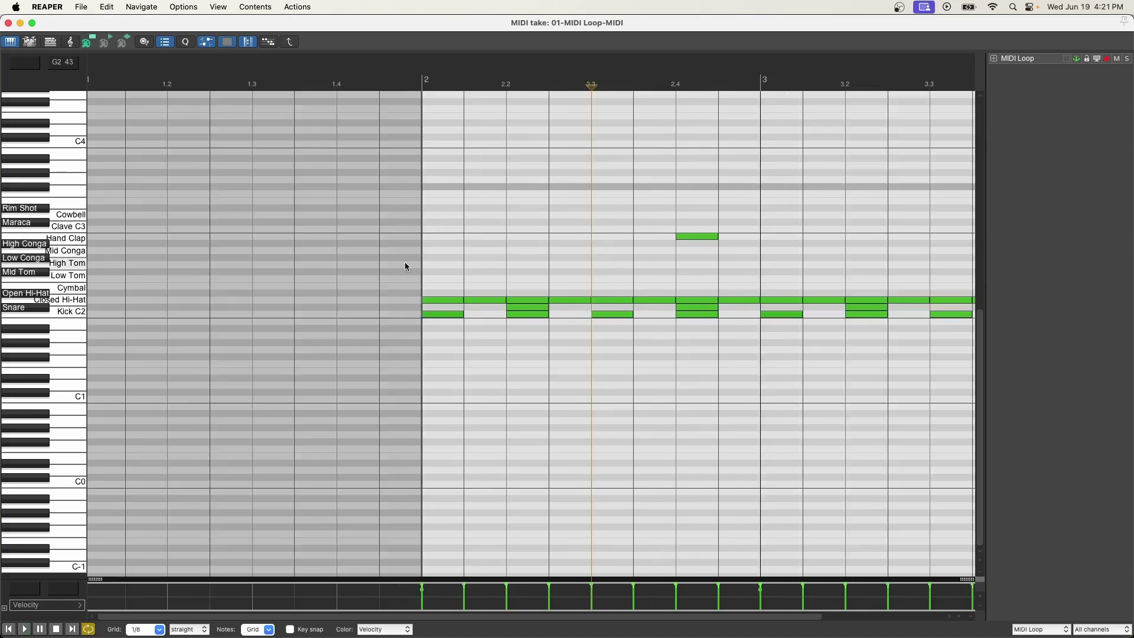
Select every Closed Hi-Hat note and confirm their velocities all sit at 84
{"action": "scroll", "coordinate": [524, 279], "scroll_direction": "up", "scroll_amount": 2}
{"action": "scroll", "coordinate": [525, 279], "scroll_direction": "right", "scroll_amount": 5}
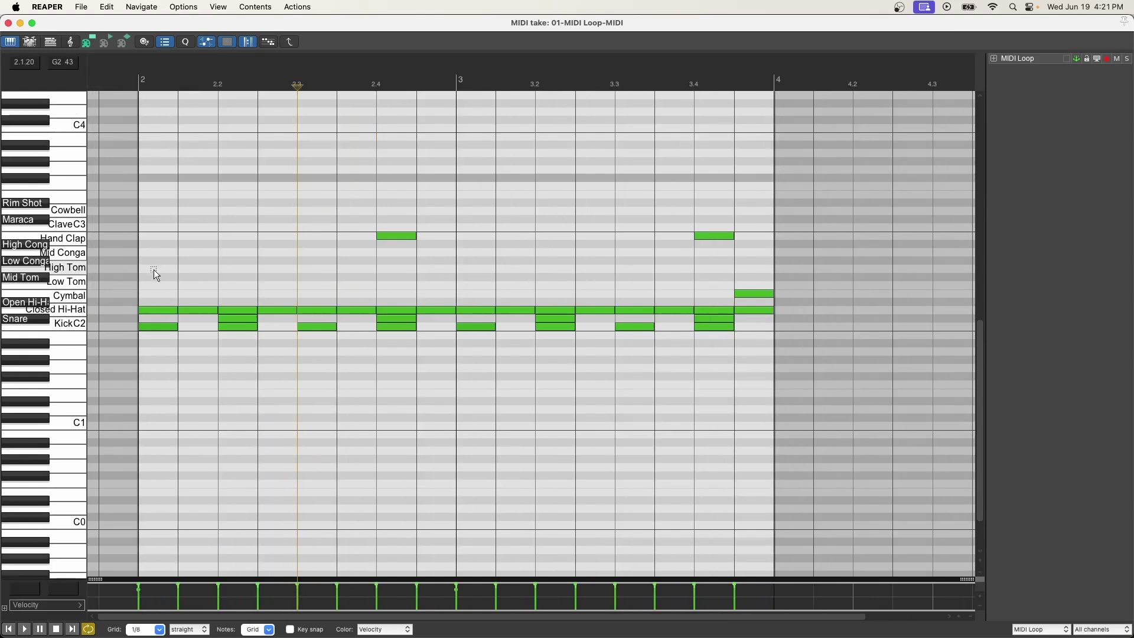
{"action": "scroll", "coordinate": [216, 264], "scroll_direction": "down", "scroll_amount": 1}
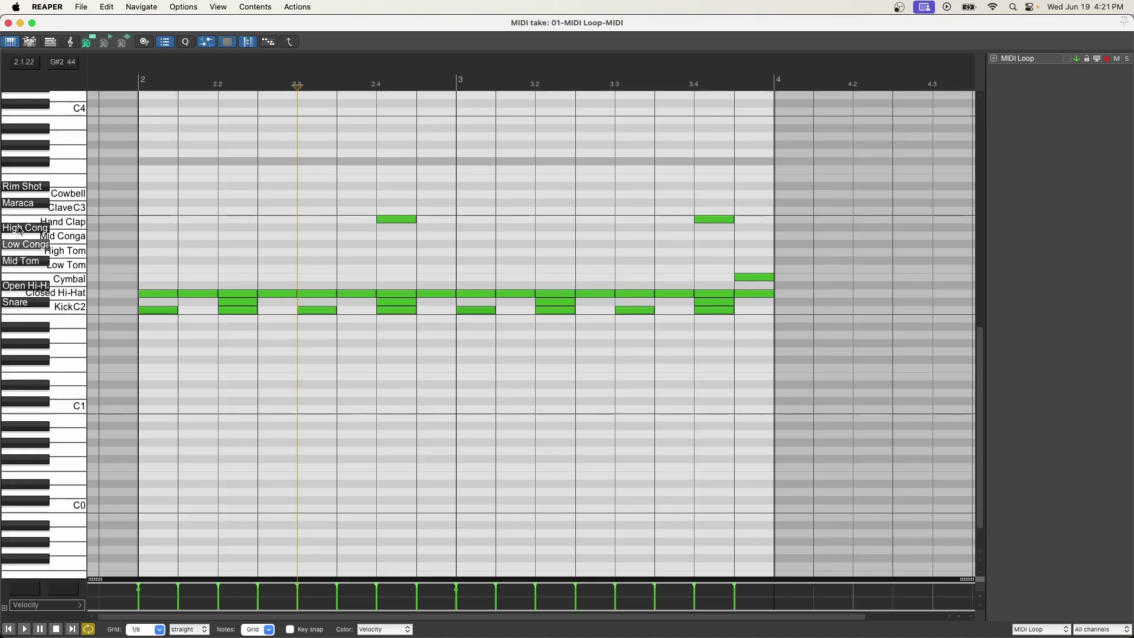
{"action": "left_click", "coordinate": [79, 295]}
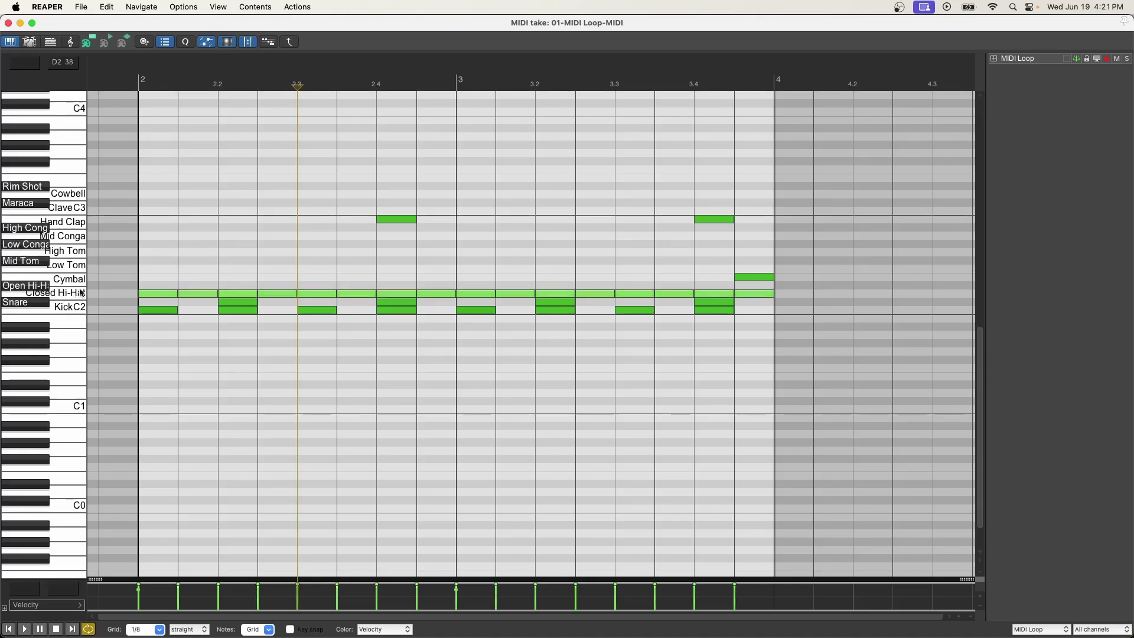
{"action": "scroll", "coordinate": [88, 290], "scroll_direction": "down", "scroll_amount": 1}
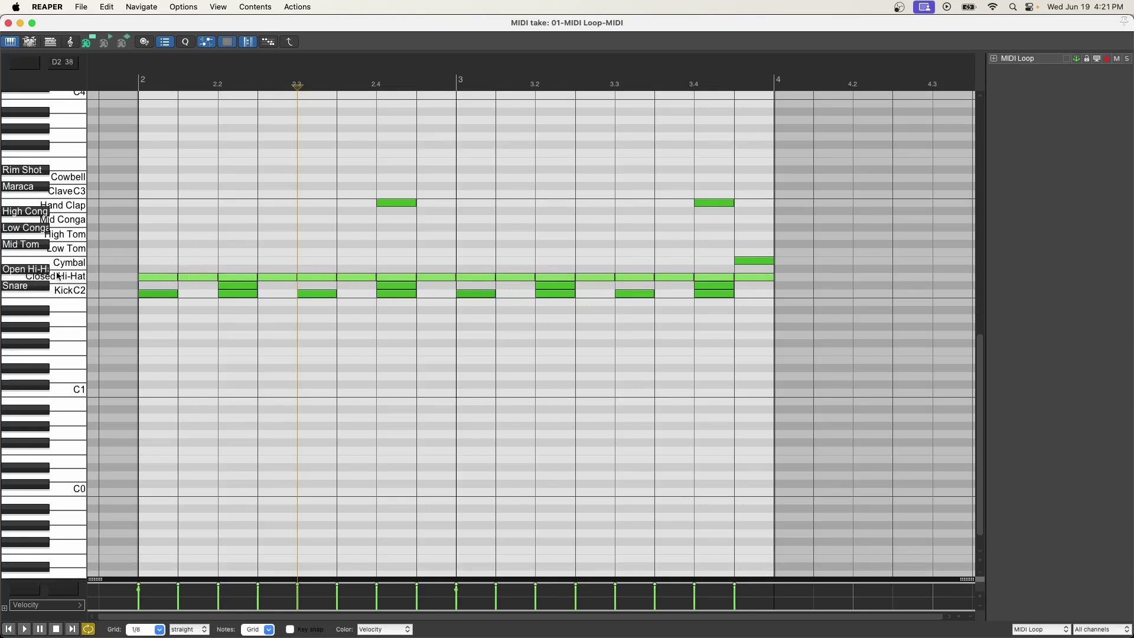
{"action": "scroll", "coordinate": [80, 282], "scroll_direction": "down", "scroll_amount": 1}
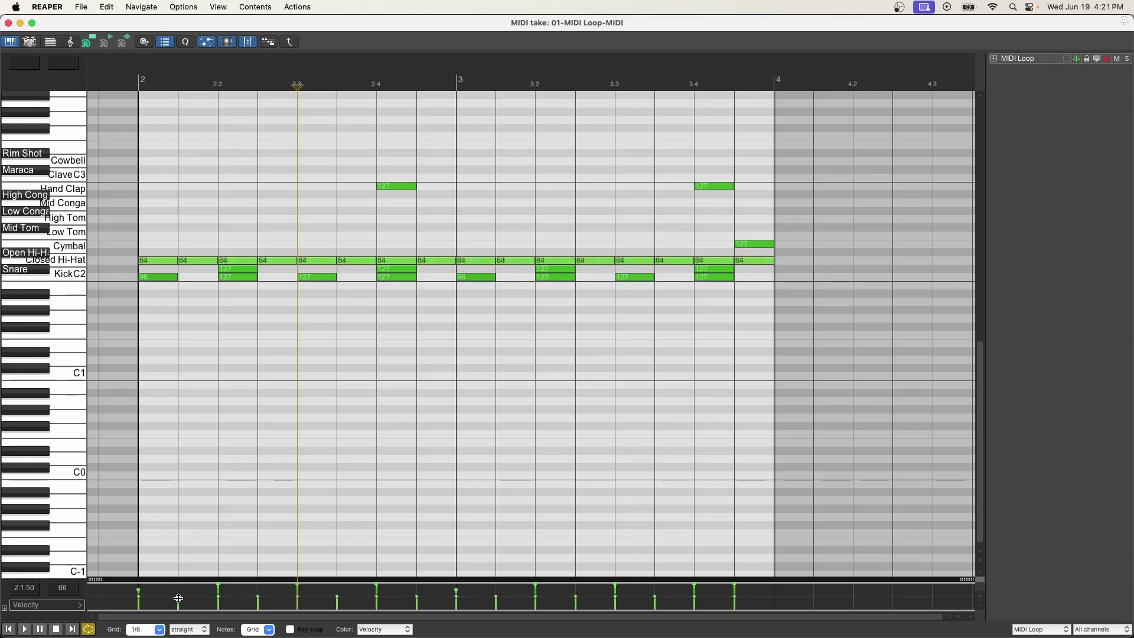
Play the loop, then draw across the velocity lane so closed hi-hat velocities vary from 72 to 101
{"action": "key", "text": "space"}
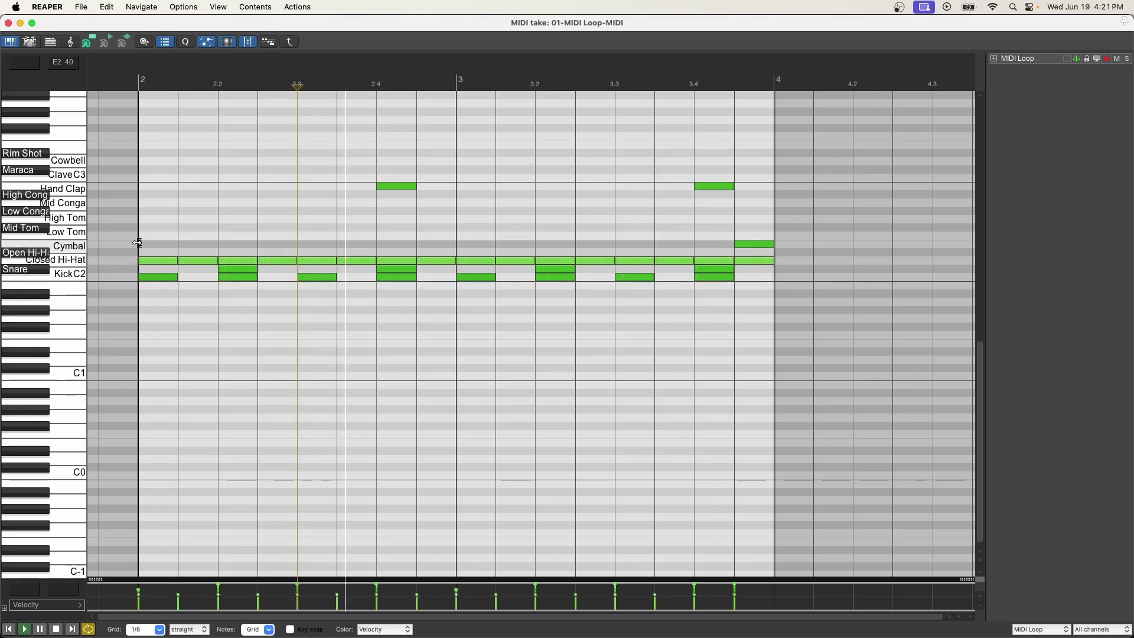
{"action": "key", "text": "space"}
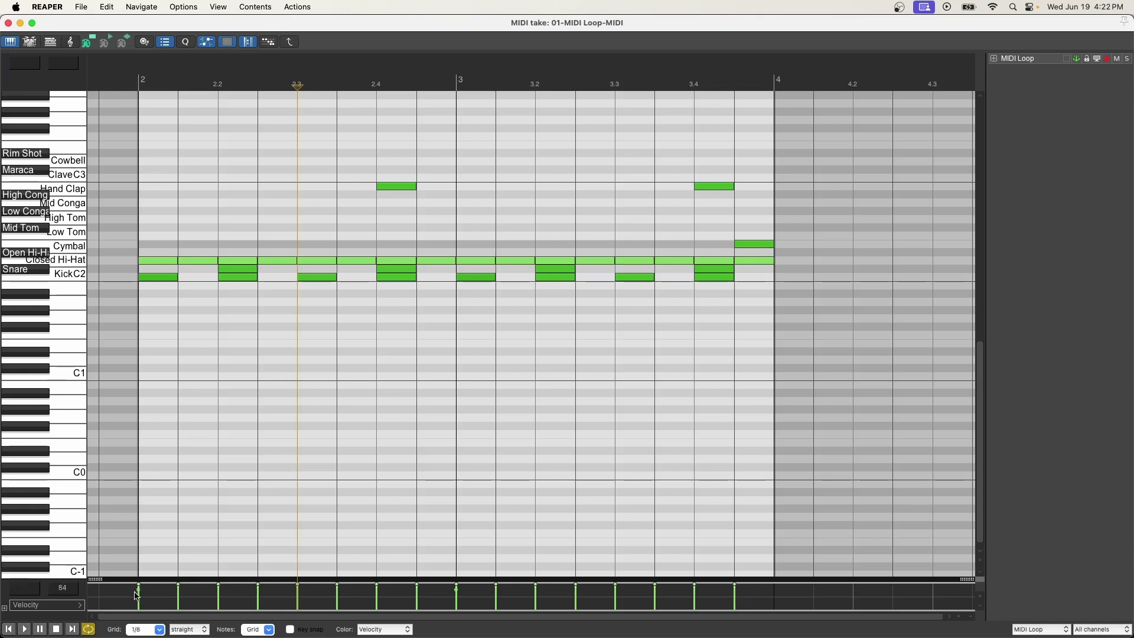
{"action": "left_click_drag", "start_coordinate": [136, 597], "coordinate": [739, 595]}
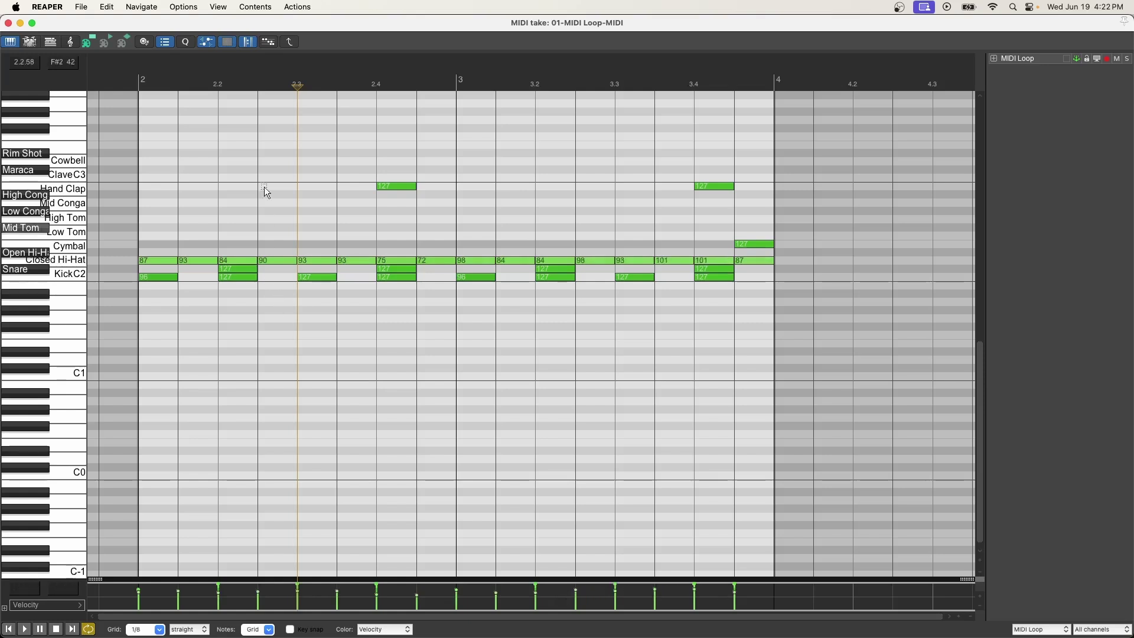
{"action": "left_click", "coordinate": [142, 172]}
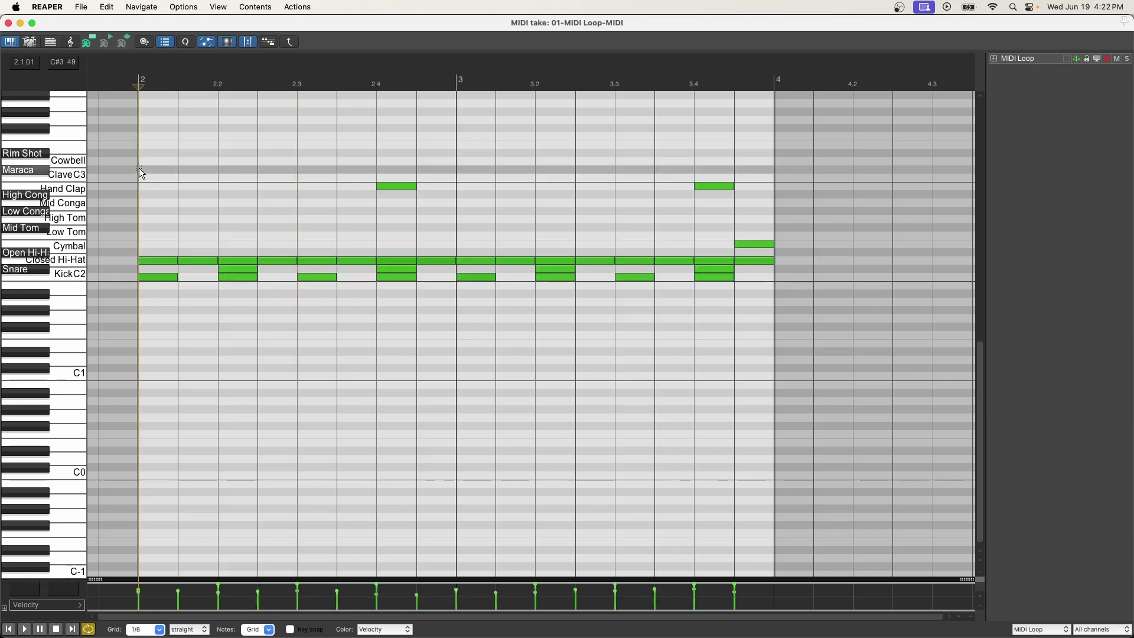
Play the loop from bar 2 to hear the new velocities, then close the MIDI editor
{"action": "key", "text": "space"}
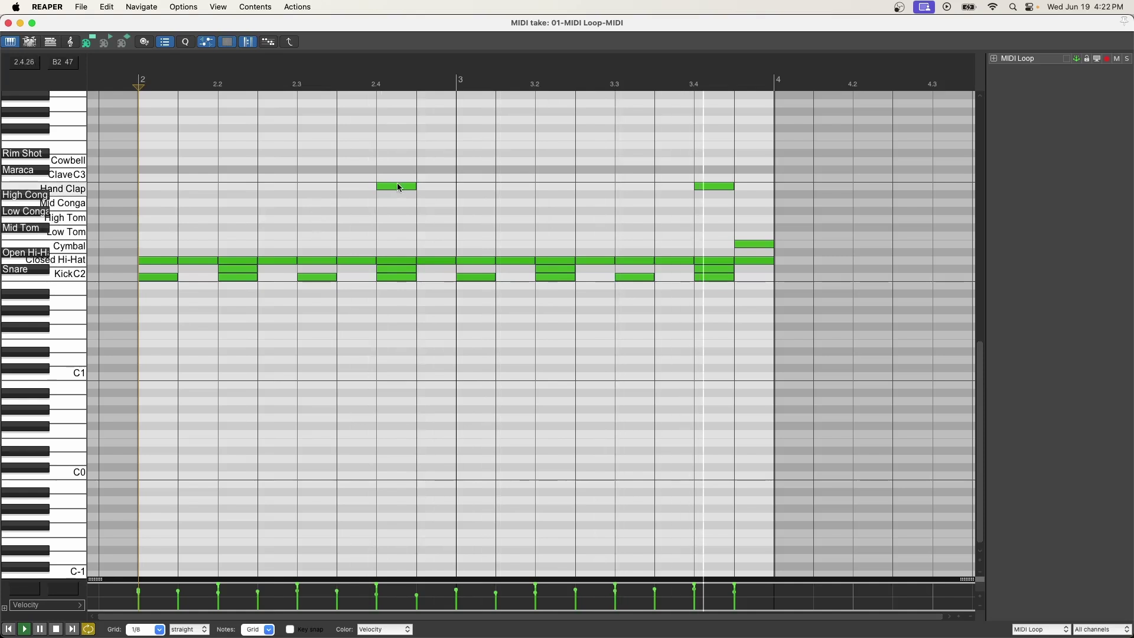
{"action": "key", "text": "space"}
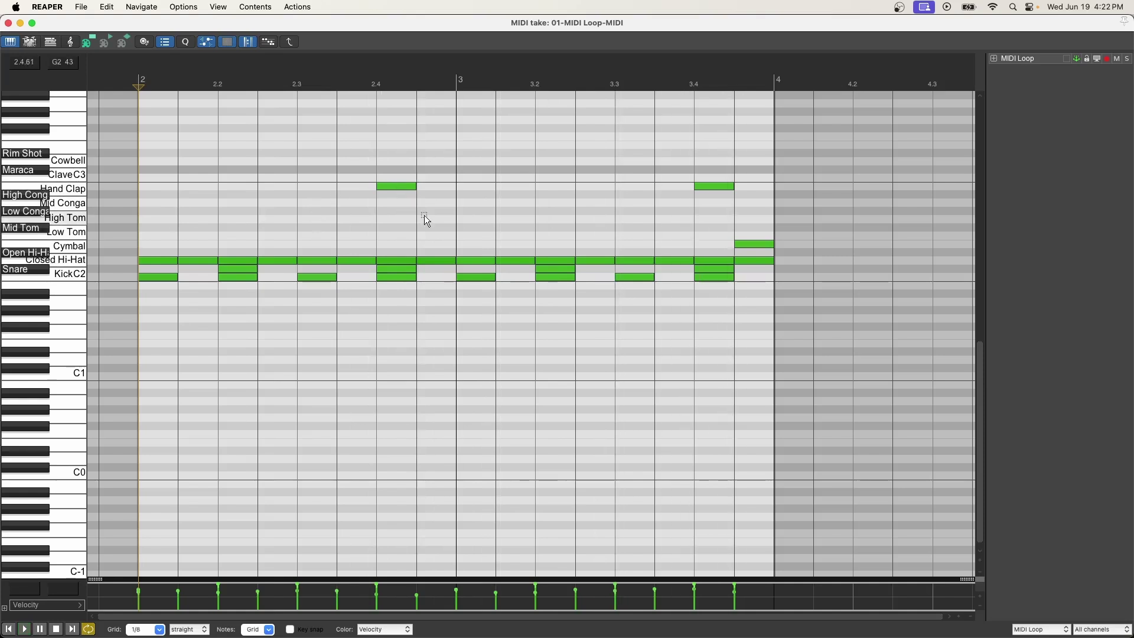
{"action": "key", "text": "Escape"}
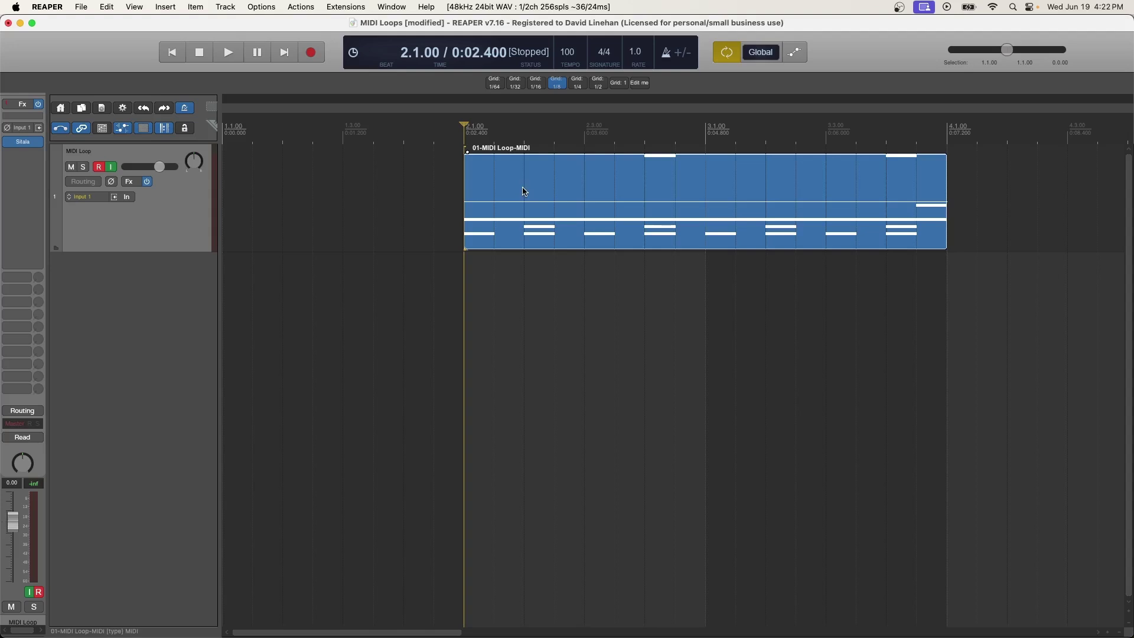
Select the 01-MIDI Loop-MIDI item and duplicate it several times along the track
{"action": "scroll", "coordinate": [525, 191], "scroll_direction": "down", "scroll_amount": 4}
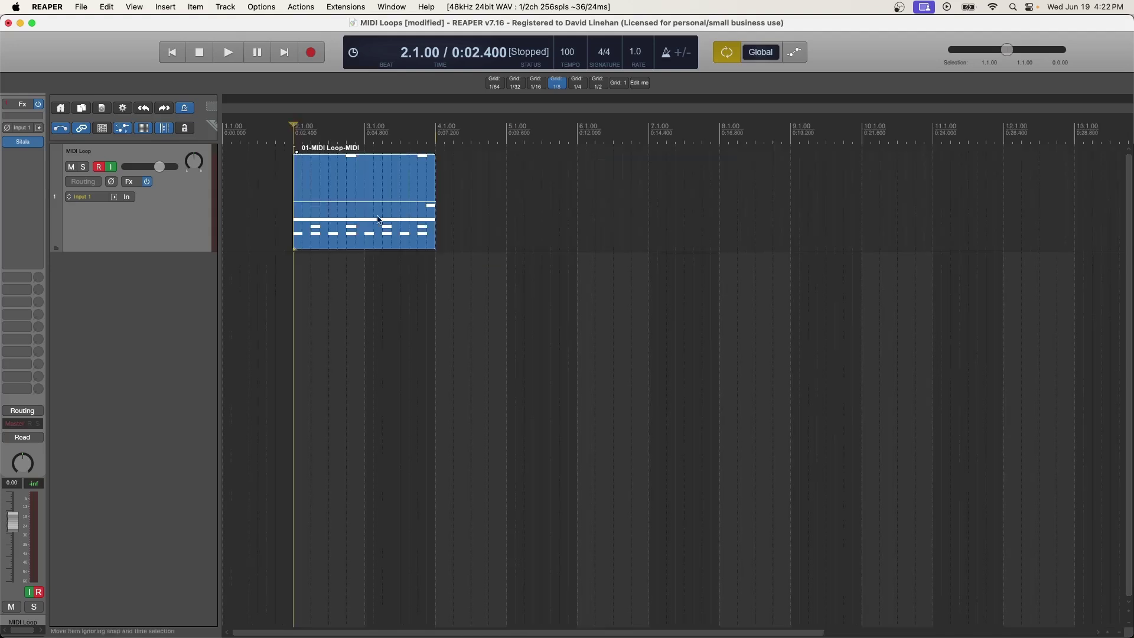
{"action": "left_click", "coordinate": [355, 188]}
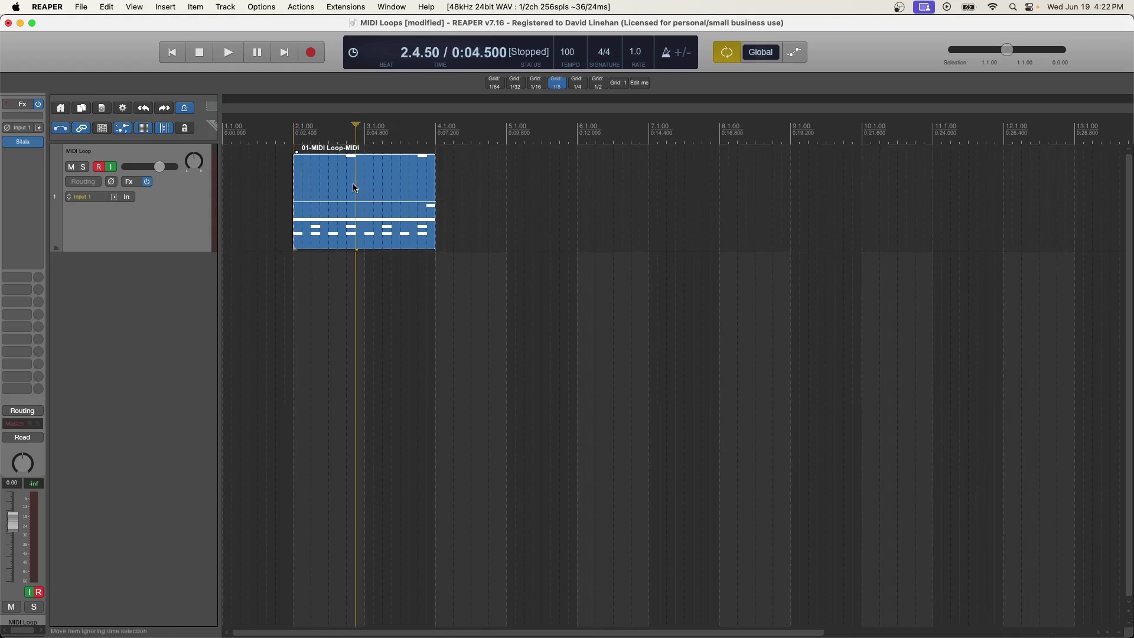
{"action": "key", "text": "super+d"}
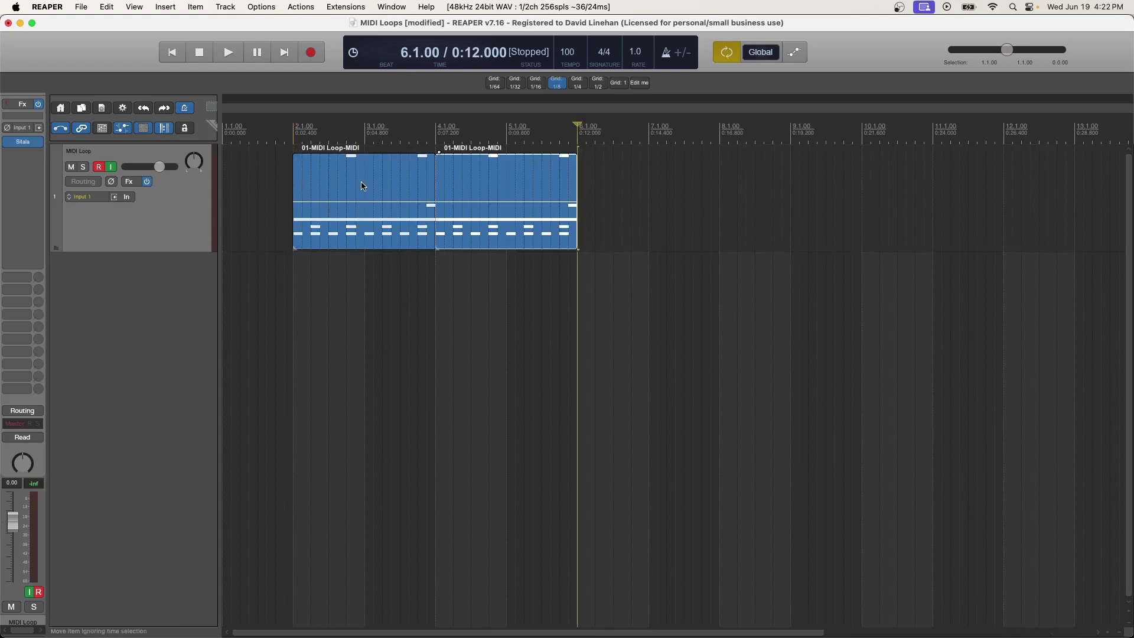
{"action": "key", "text": "super+d"}
{"action": "key", "text": "super+d"}
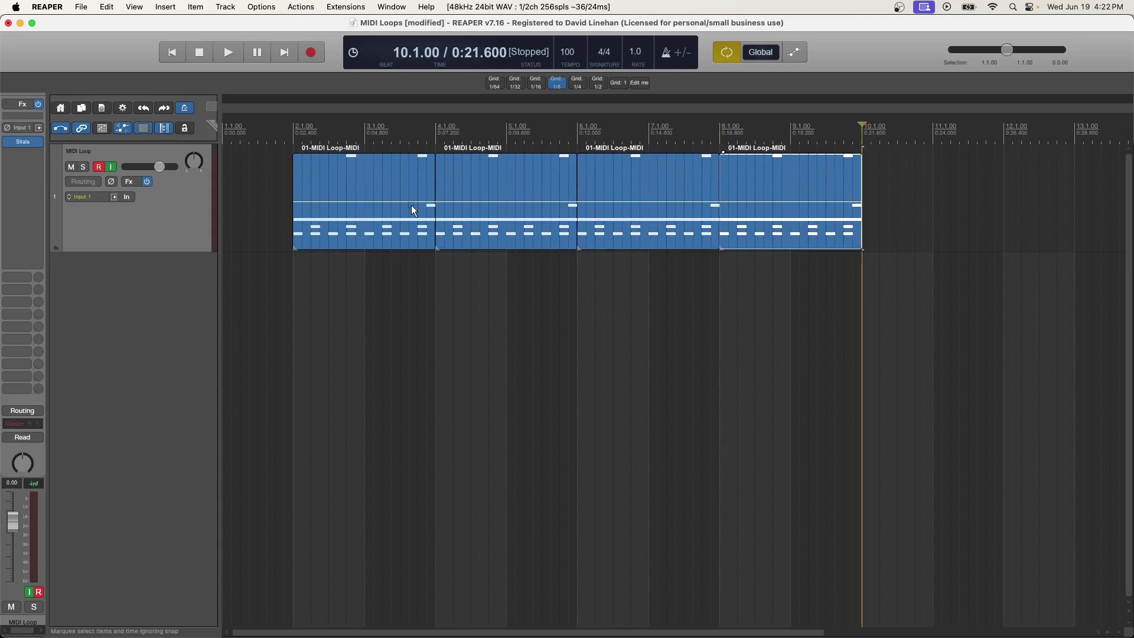
{"action": "scroll", "coordinate": [459, 193], "scroll_direction": "down", "scroll_amount": 1}
{"action": "scroll", "coordinate": [461, 195], "scroll_direction": "down", "scroll_amount": 1}
{"action": "scroll", "coordinate": [374, 195], "scroll_direction": "down", "scroll_amount": 1}
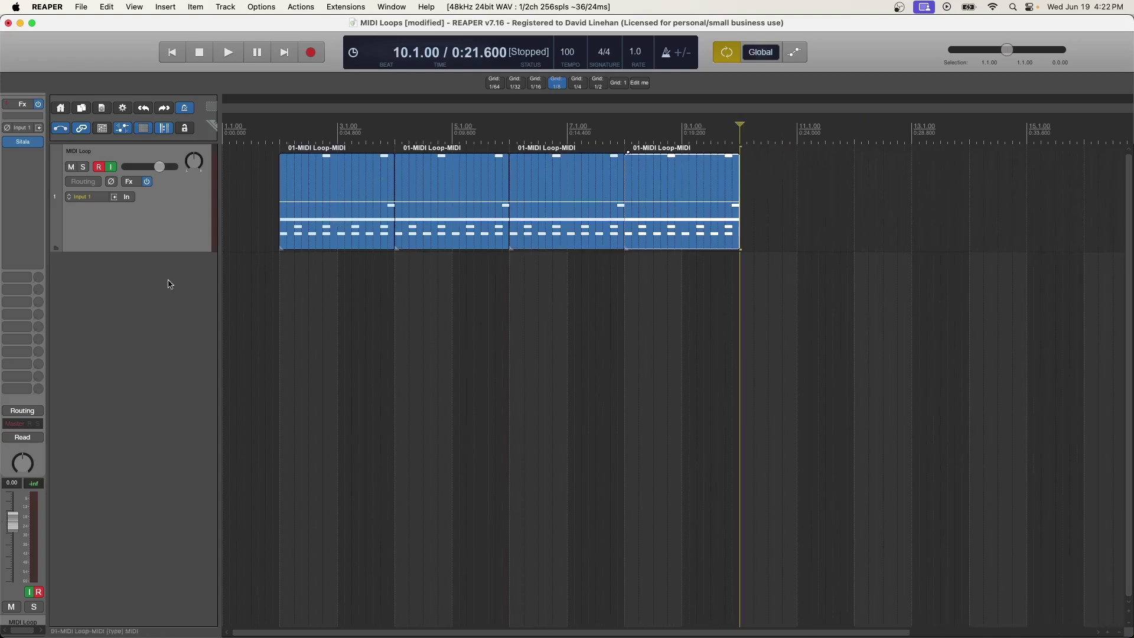
{"action": "scroll", "coordinate": [607, 181], "scroll_direction": "down", "scroll_amount": 5}
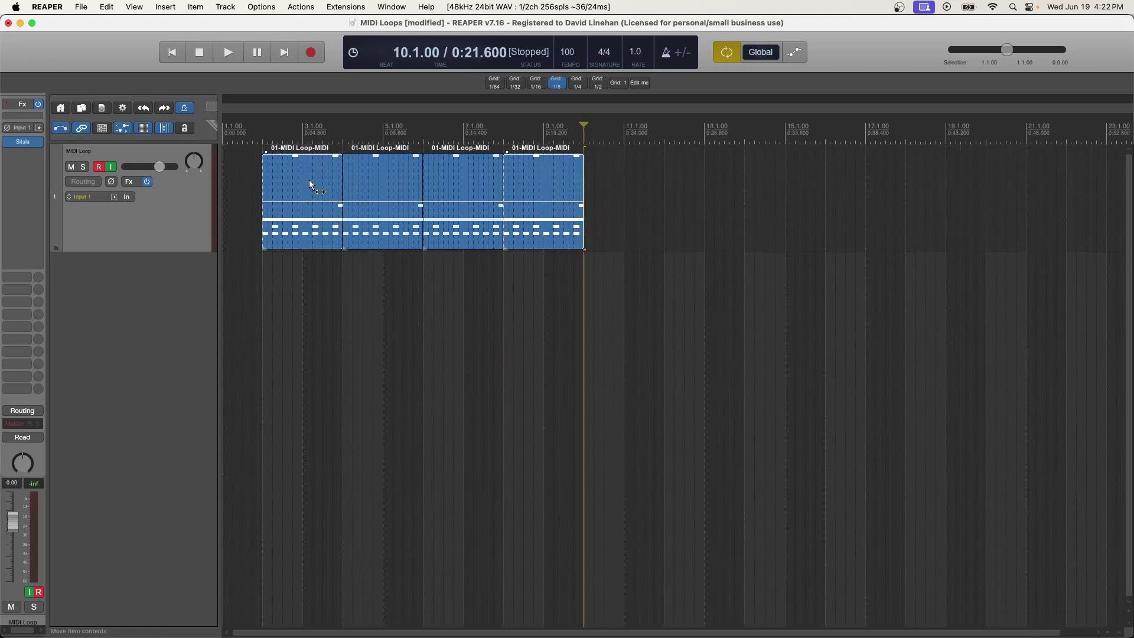
Undo the extra copies and delete the surplus items, leaving two back-to-back loops
{"action": "key", "text": "super+a"}
{"action": "key", "text": "super+d"}
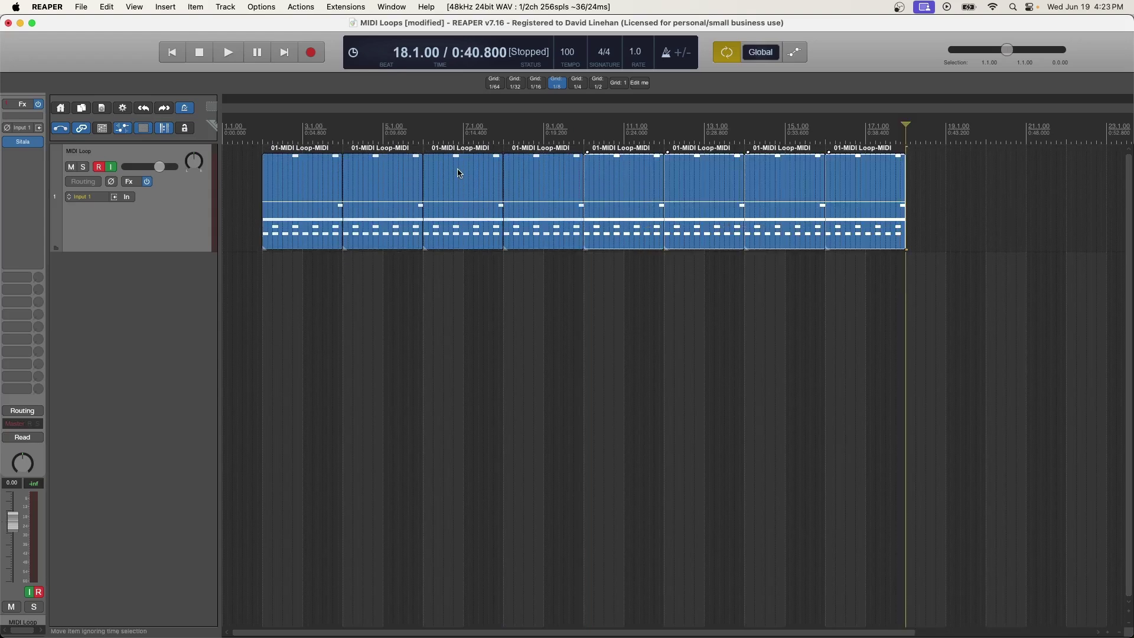
{"action": "scroll", "coordinate": [469, 183], "scroll_direction": "down", "scroll_amount": 2}
{"action": "key", "text": "super+z"}
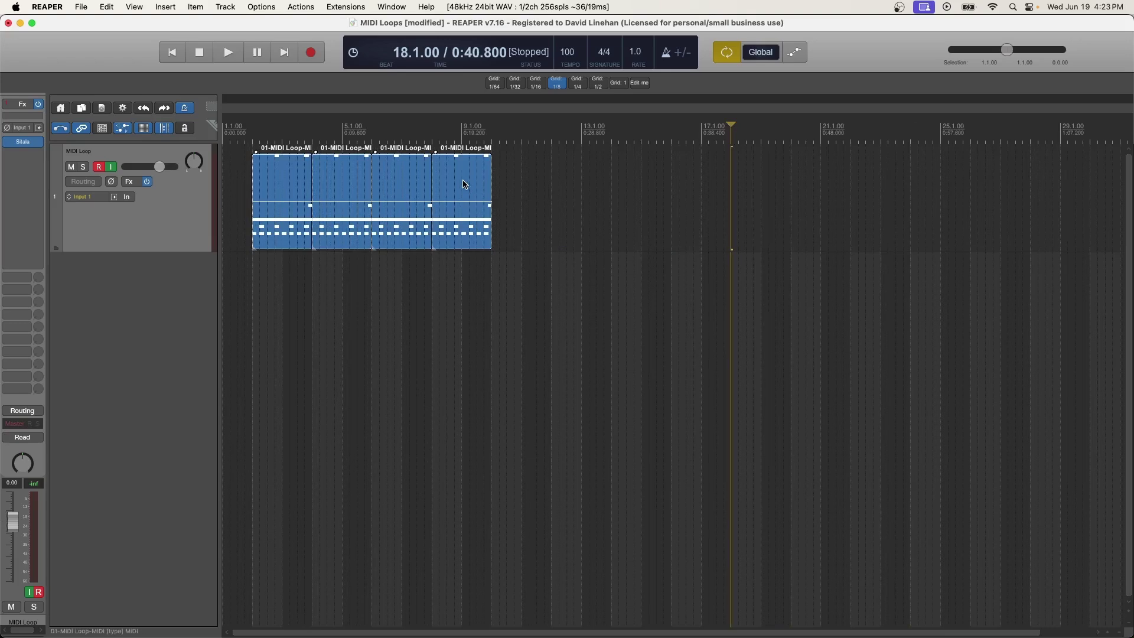
{"action": "left_click", "coordinate": [399, 200], "text": "ctrl"}
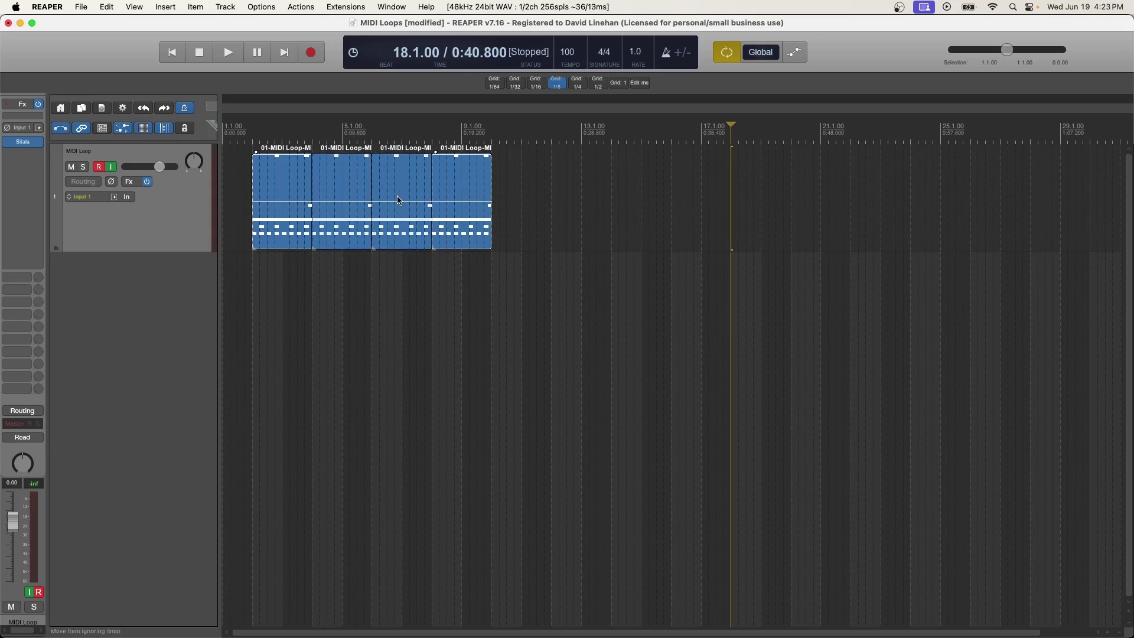
{"action": "key", "text": "Delete"}
{"action": "key", "text": "Delete"}
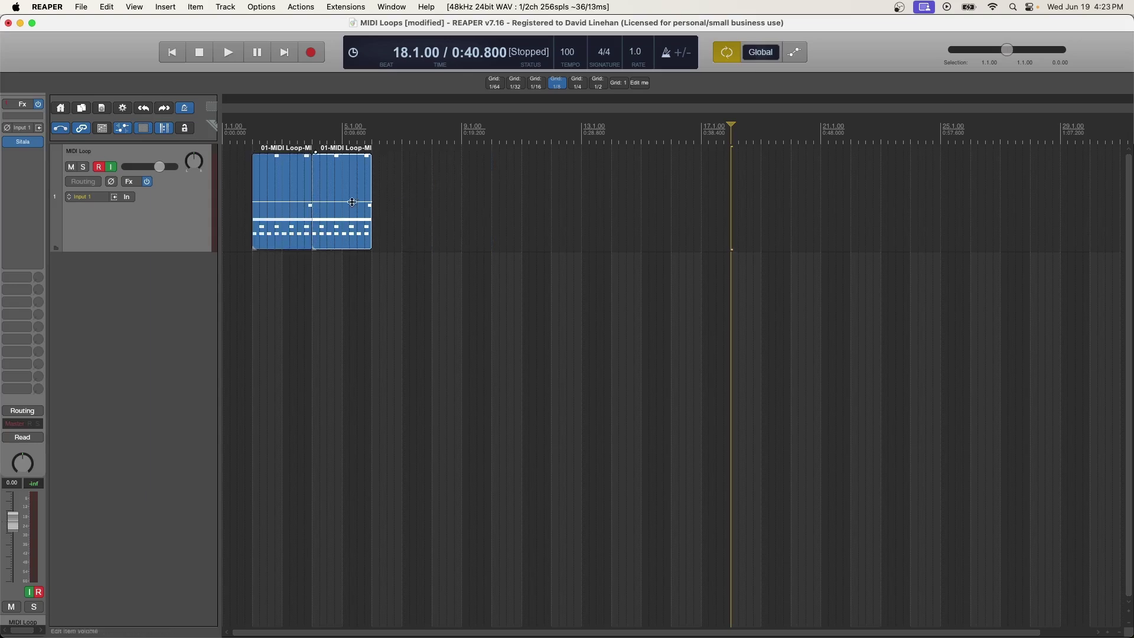
{"action": "scroll", "coordinate": [434, 198], "scroll_direction": "up", "scroll_amount": 3}
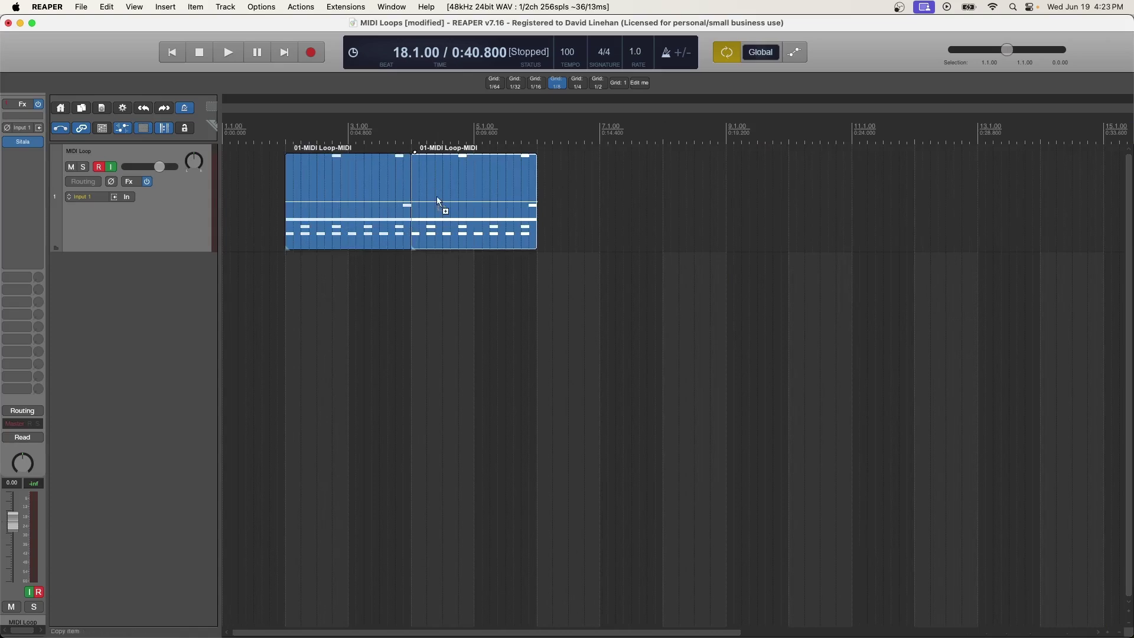
{"action": "scroll", "coordinate": [437, 196], "scroll_direction": "up", "scroll_amount": 3}
{"action": "scroll", "coordinate": [437, 196], "scroll_direction": "left", "scroll_amount": 3}
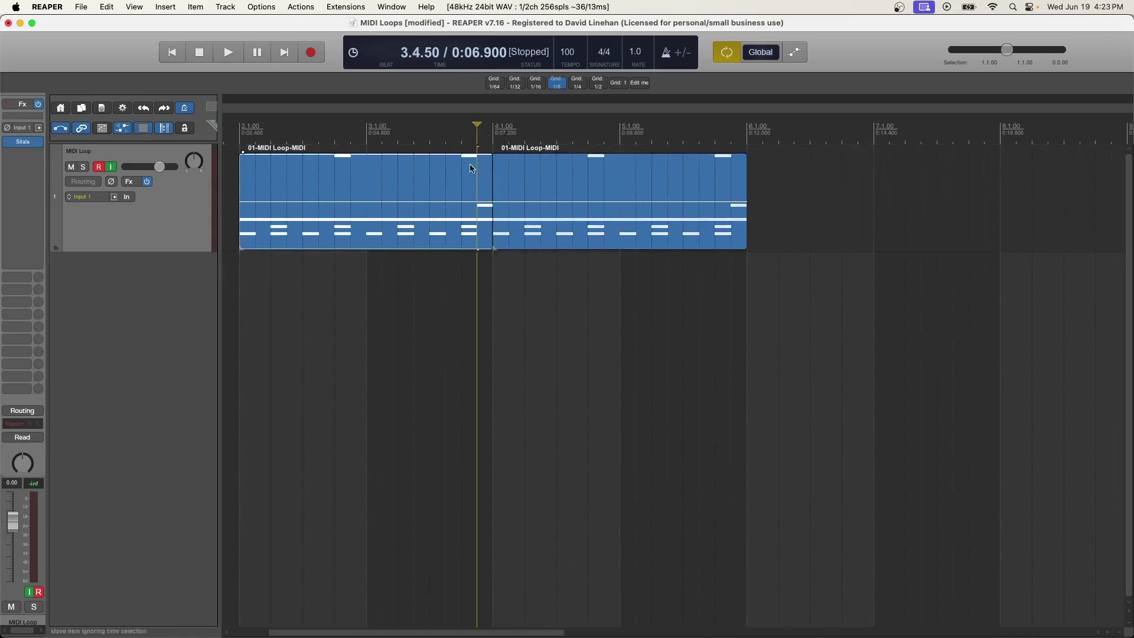
{"action": "left_click", "coordinate": [603, 175]}
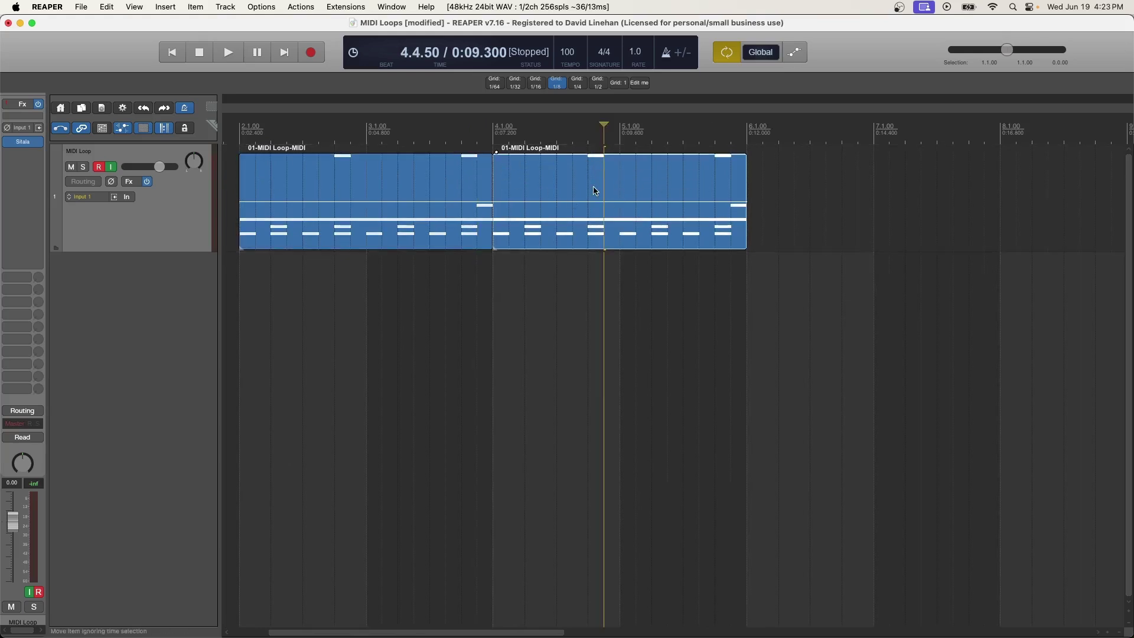
{"action": "double_click", "coordinate": [595, 190]}
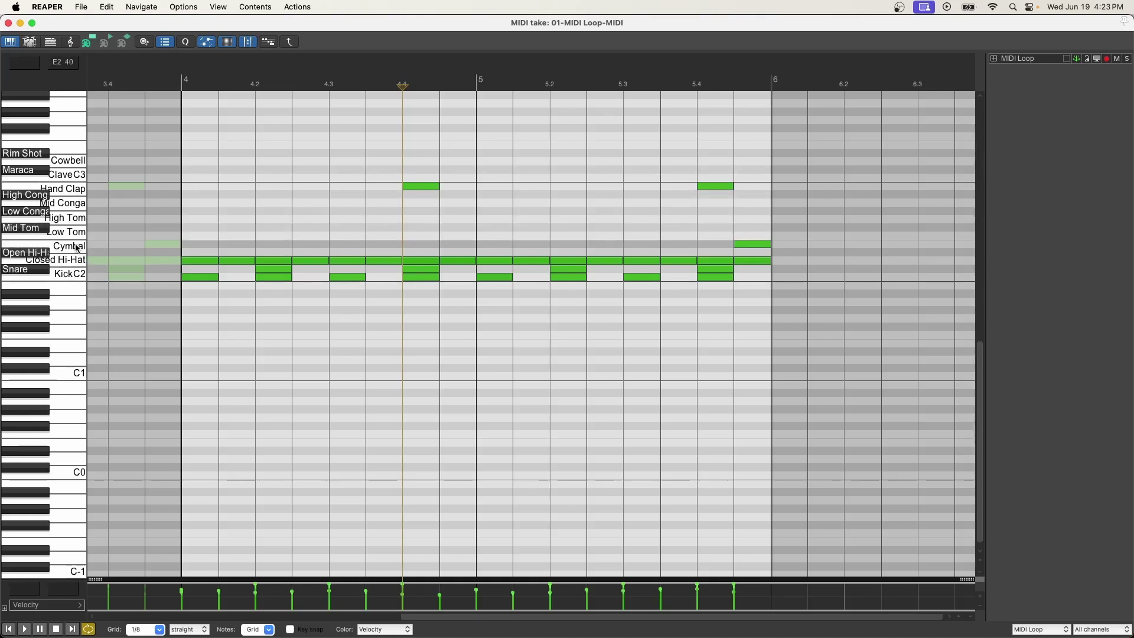
Insert a Cymbal note at 4.4 and move the Hand Clap notes from 4.4 and 5.4 to 4.2 and 5.2
{"action": "key", "text": "i"}
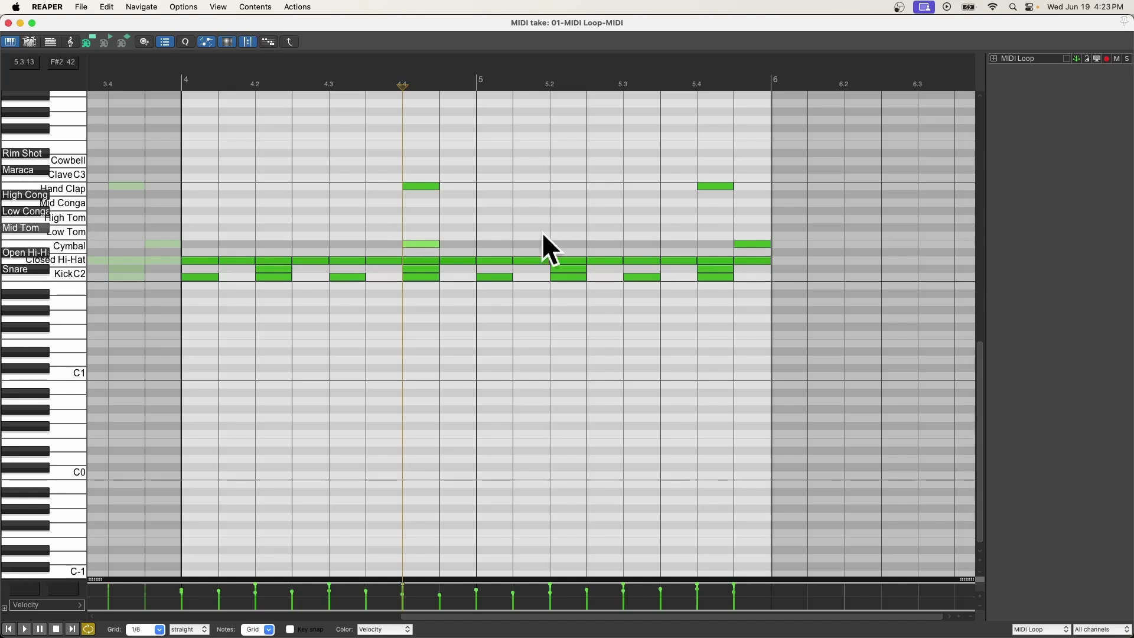
{"action": "left_click", "coordinate": [427, 186]}
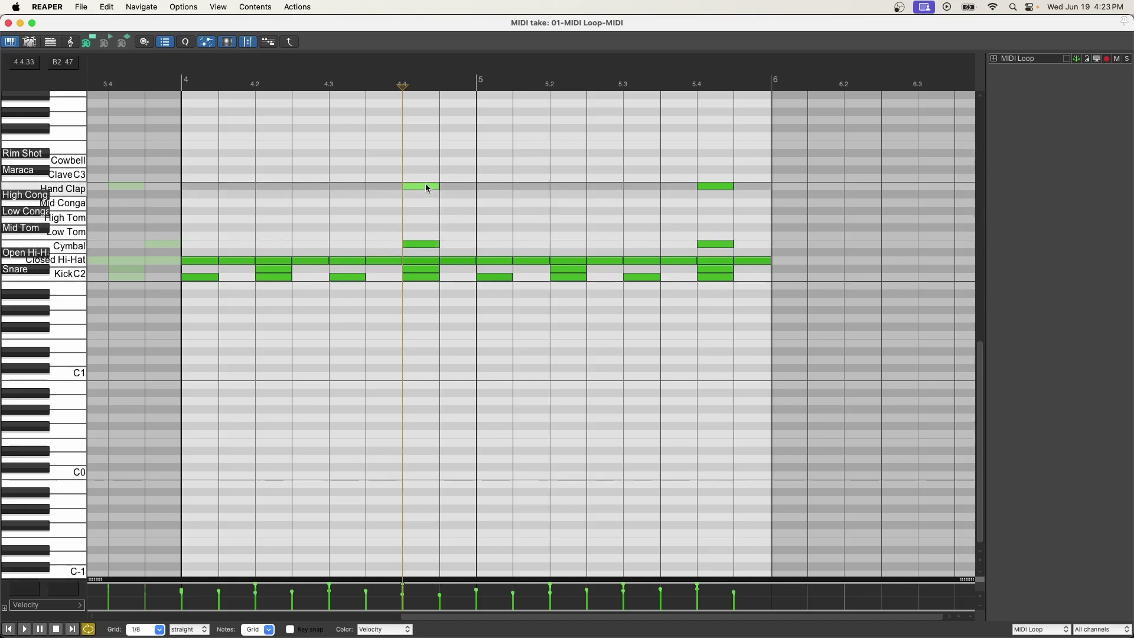
{"action": "left_click_drag", "start_coordinate": [428, 188], "coordinate": [281, 185]}
{"action": "left_click_drag", "start_coordinate": [719, 188], "coordinate": [571, 187]}
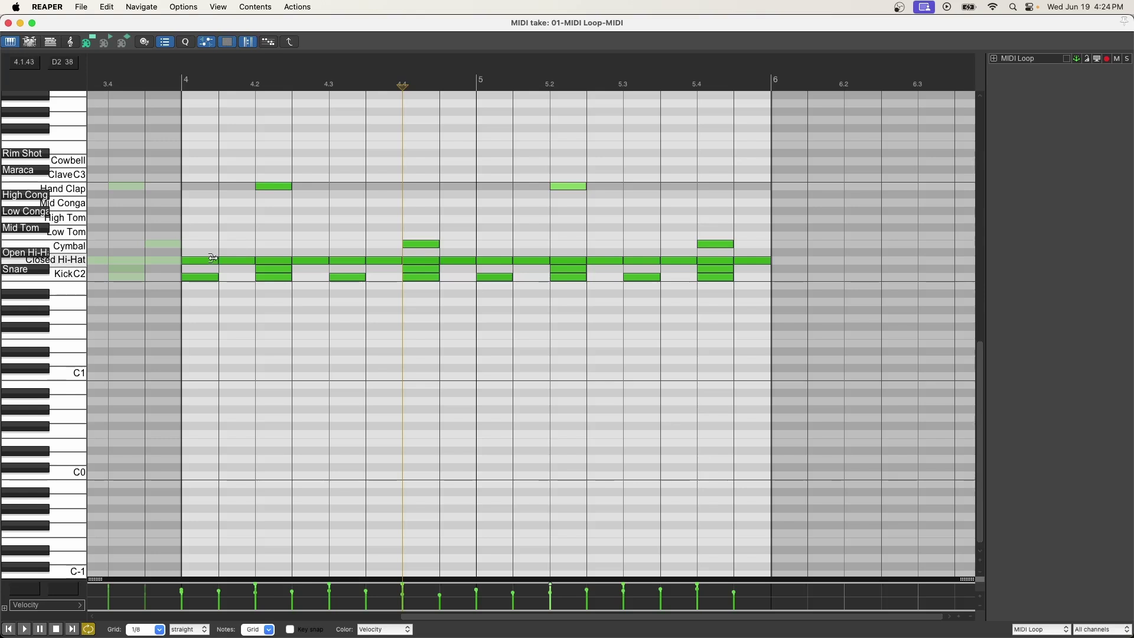
Audition the Open Hi-Hat sound and select every Closed Hi-Hat note in the row
{"action": "left_click", "coordinate": [36, 254]}
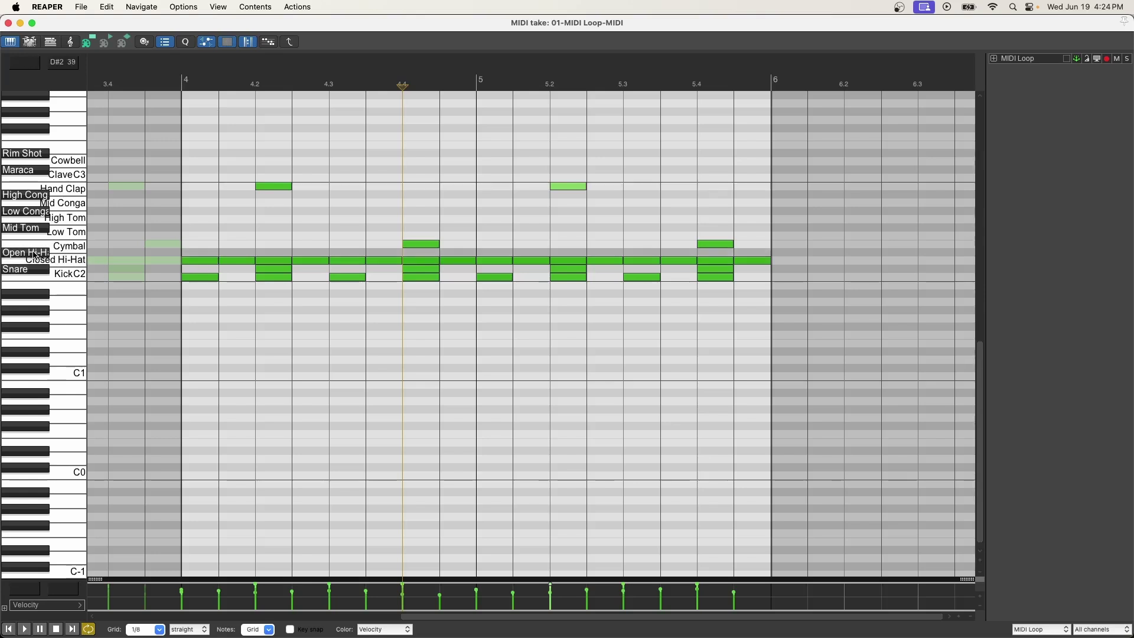
{"action": "left_click", "coordinate": [194, 261]}
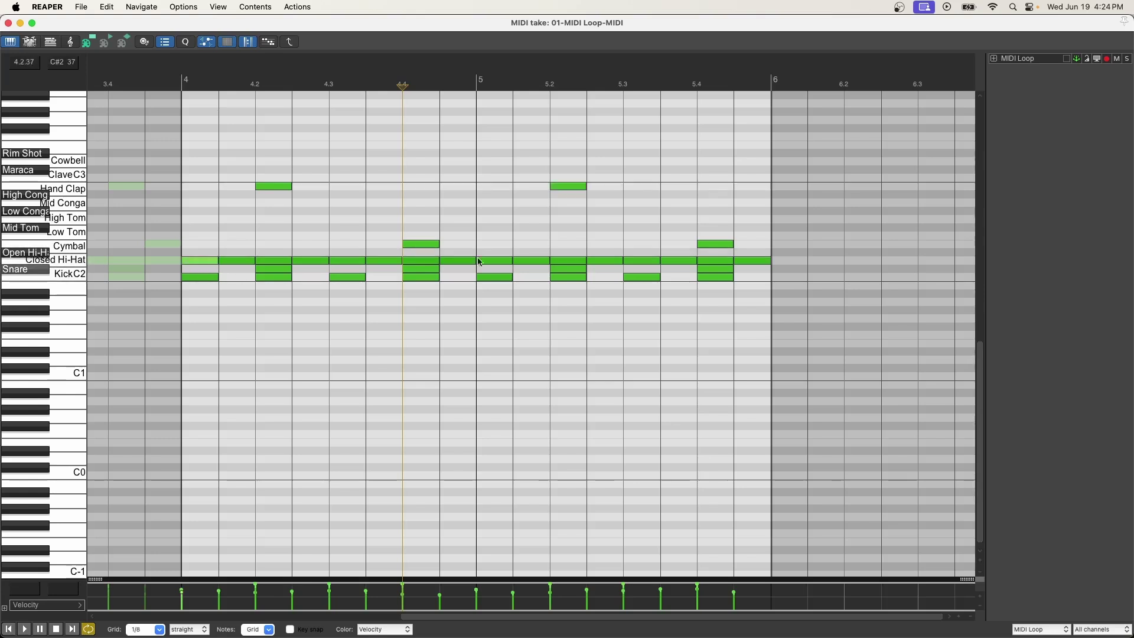
{"action": "double_click", "coordinate": [739, 260]}
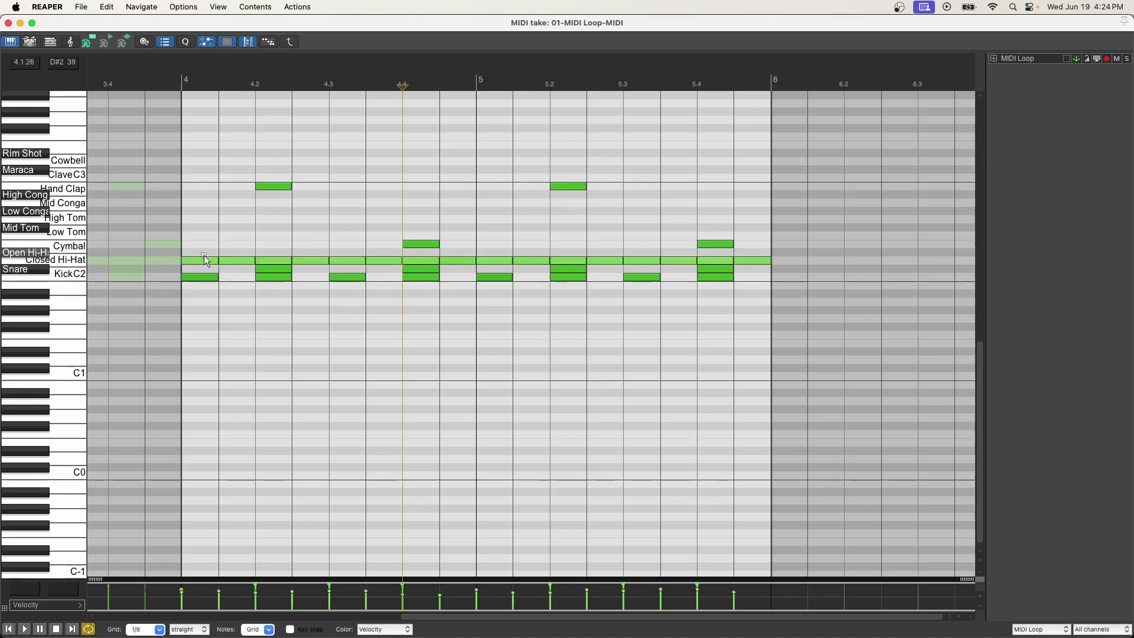
Shift all closed hi-hats up to Open Hi-Hat, then delete the open hi-hats falling on the beats
{"action": "key", "text": "Up"}
{"action": "left_click", "coordinate": [183, 143]}
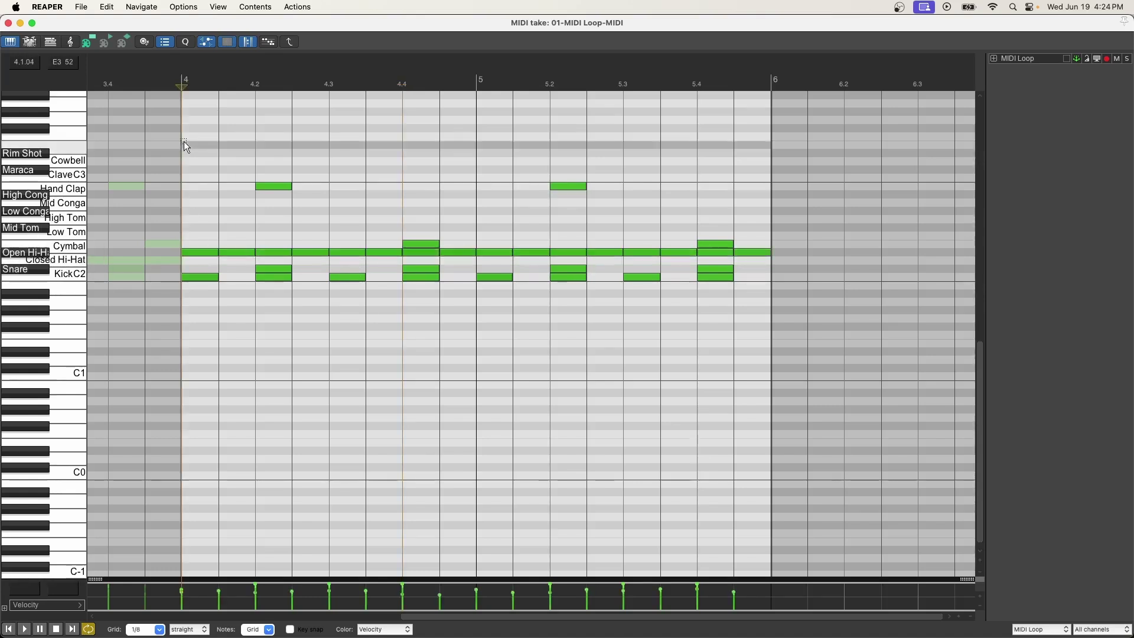
{"action": "key", "text": "Delete"}
{"action": "left_click", "coordinate": [273, 254]}
{"action": "key", "text": "Delete"}
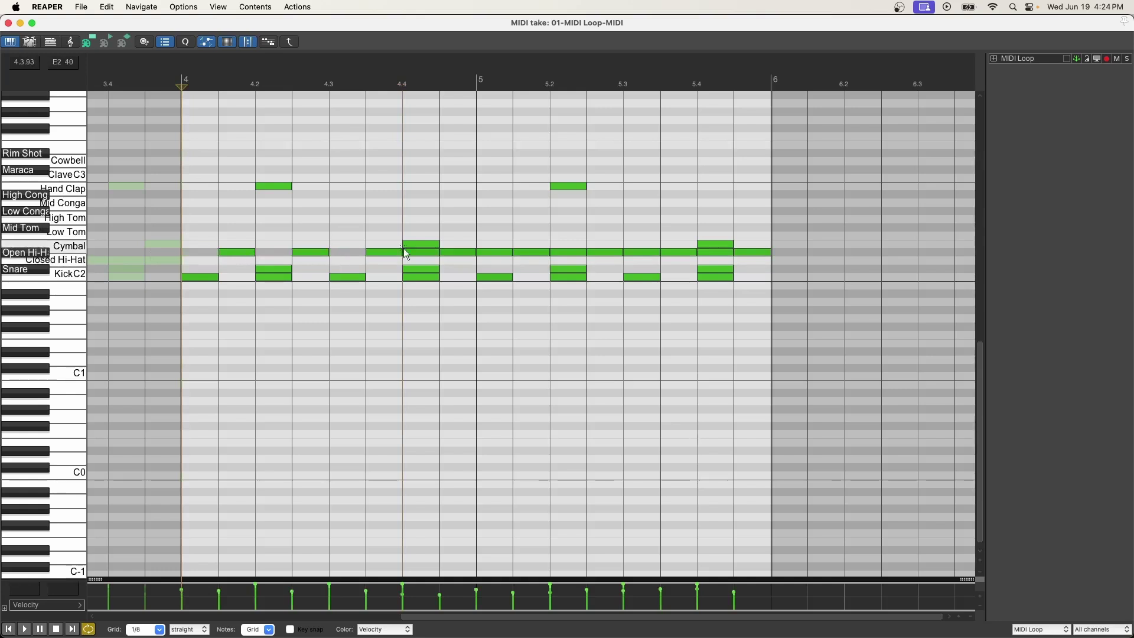
{"action": "left_click", "coordinate": [420, 254]}
{"action": "key", "text": "Delete"}
{"action": "left_click", "coordinate": [502, 252]}
{"action": "key", "text": "Delete"}
{"action": "left_click", "coordinate": [571, 254]}
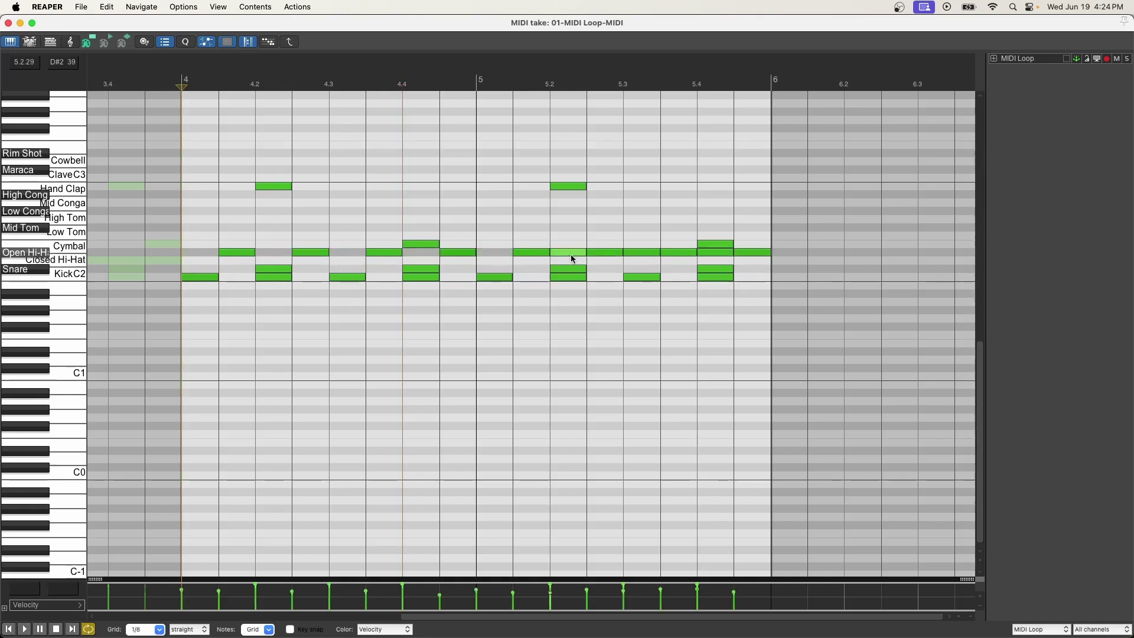
{"action": "key", "text": "Delete"}
{"action": "left_click", "coordinate": [650, 254]}
{"action": "key", "text": "Delete"}
{"action": "left_click", "coordinate": [723, 254]}
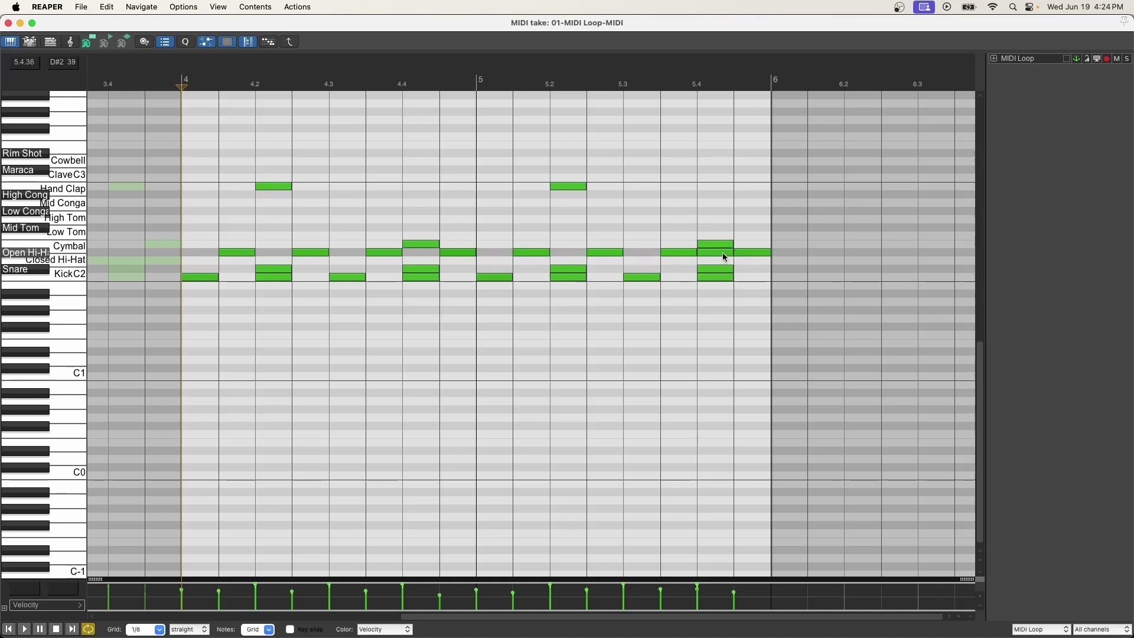
{"action": "key", "text": "Delete"}
Play back the edited loop, close the MIDI editor, and select the MIDI item at bar 3
{"action": "left_click", "coordinate": [201, 277]}
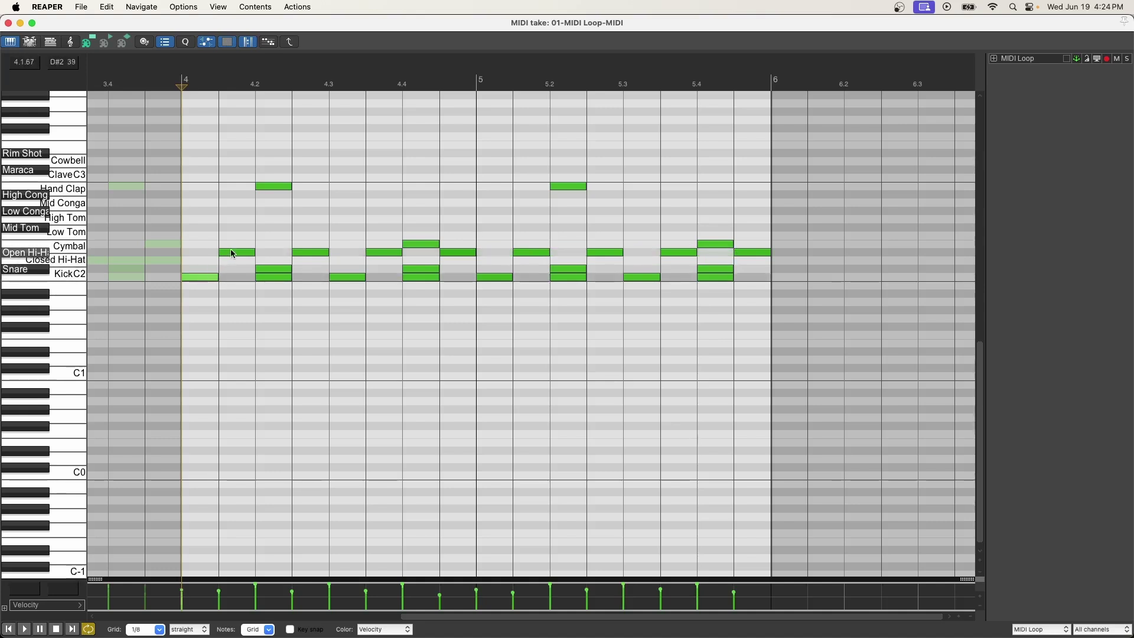
{"action": "left_click", "coordinate": [234, 253]}
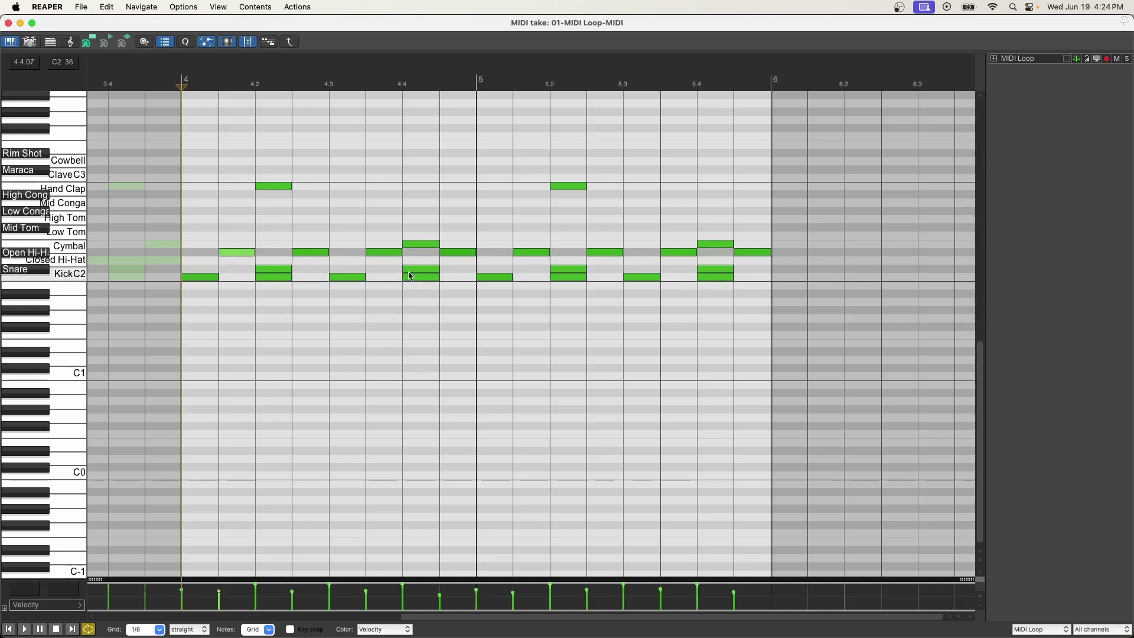
{"action": "left_click", "coordinate": [183, 155]}
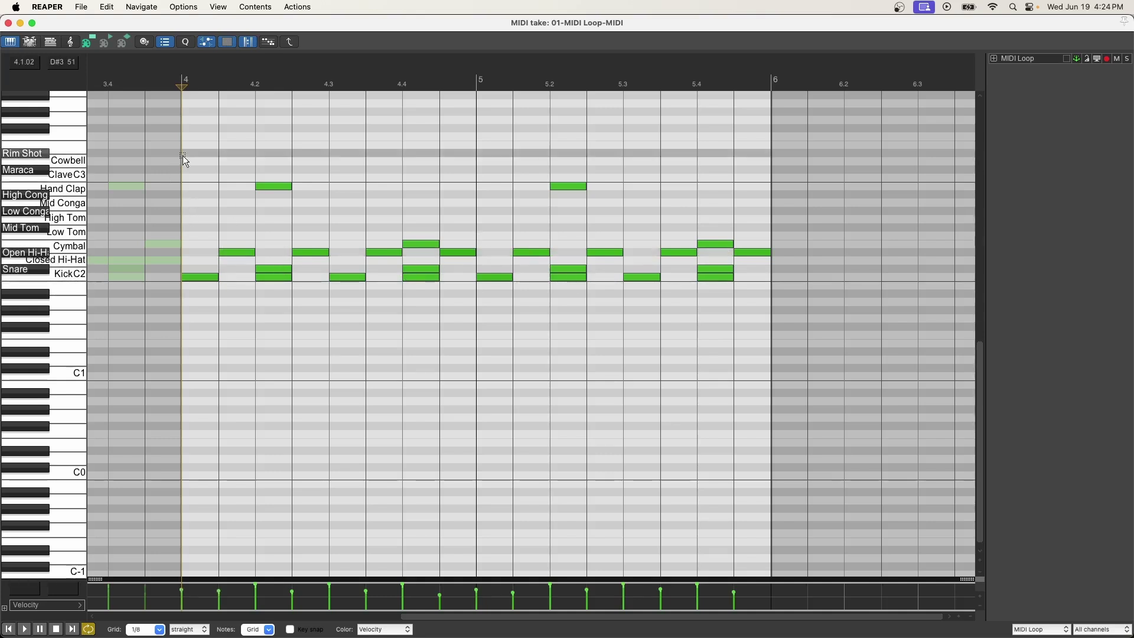
{"action": "key", "text": "space"}
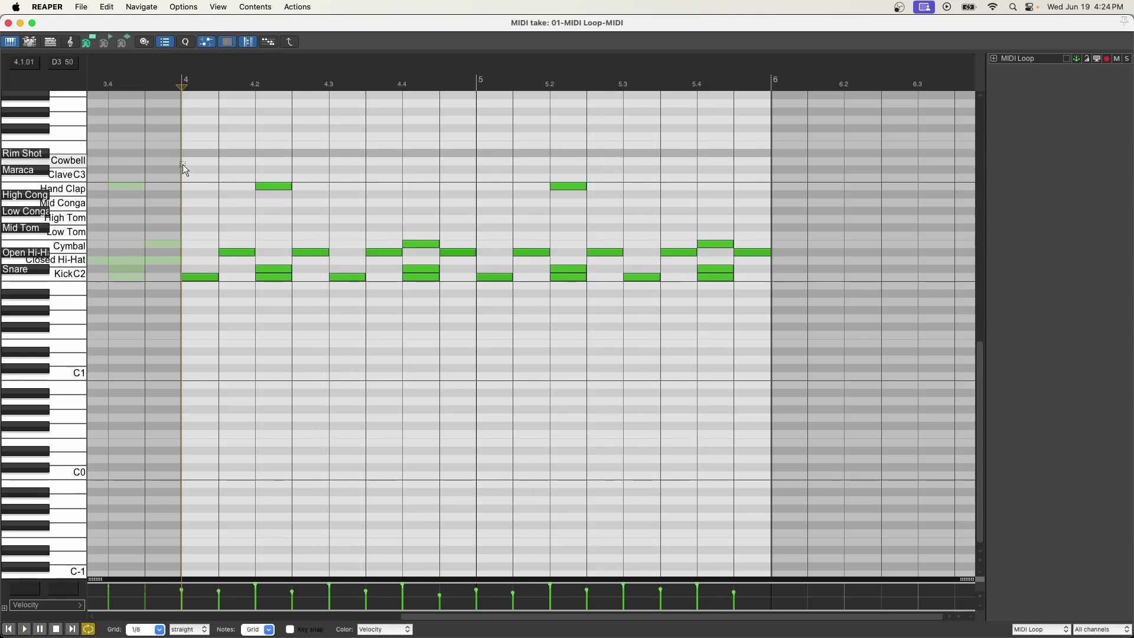
{"action": "key", "text": "super+w"}
{"action": "left_click", "coordinate": [372, 196]}
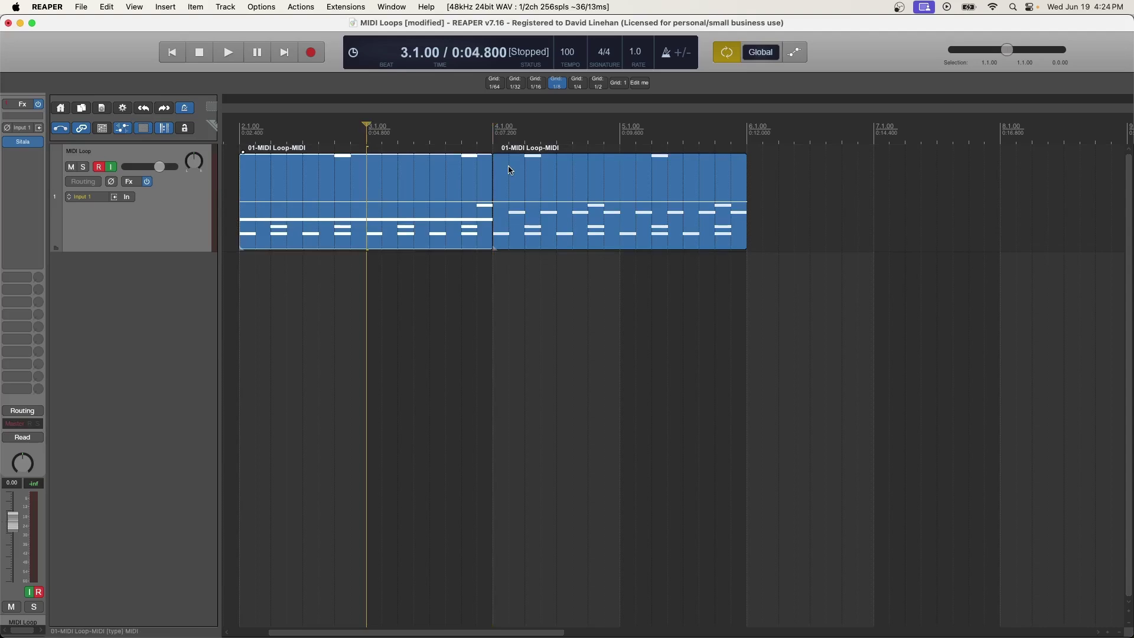
Glue the two loop copies into one item, move it to 1.1.00, and mute the MIDI Loop track
{"action": "key", "text": "super+g"}
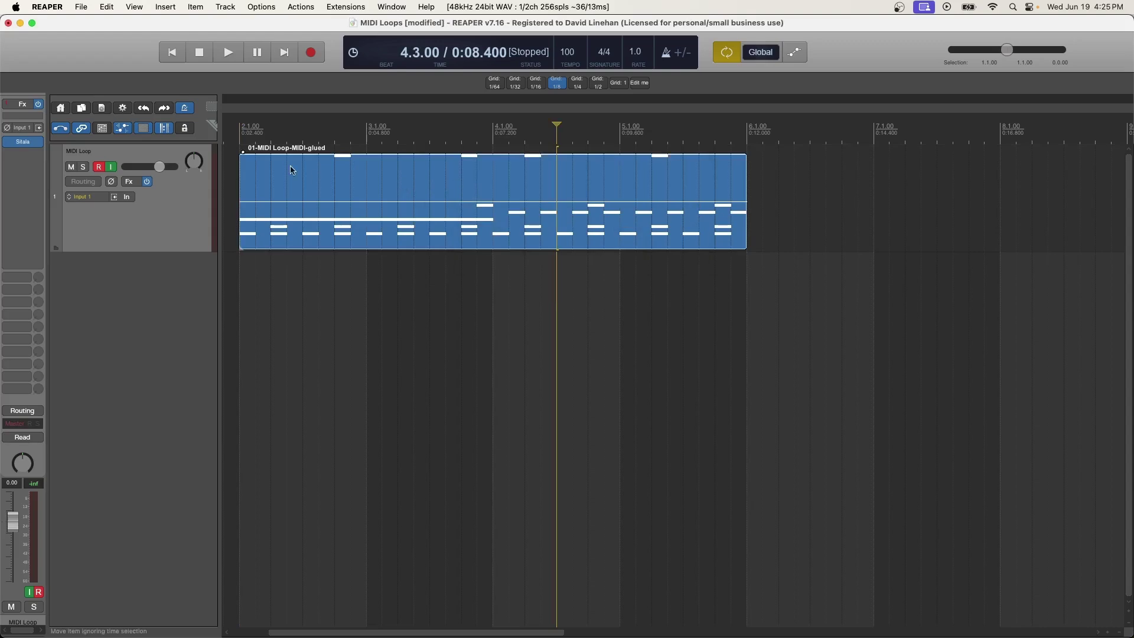
{"action": "scroll", "coordinate": [536, 184], "scroll_direction": "down", "scroll_amount": 3}
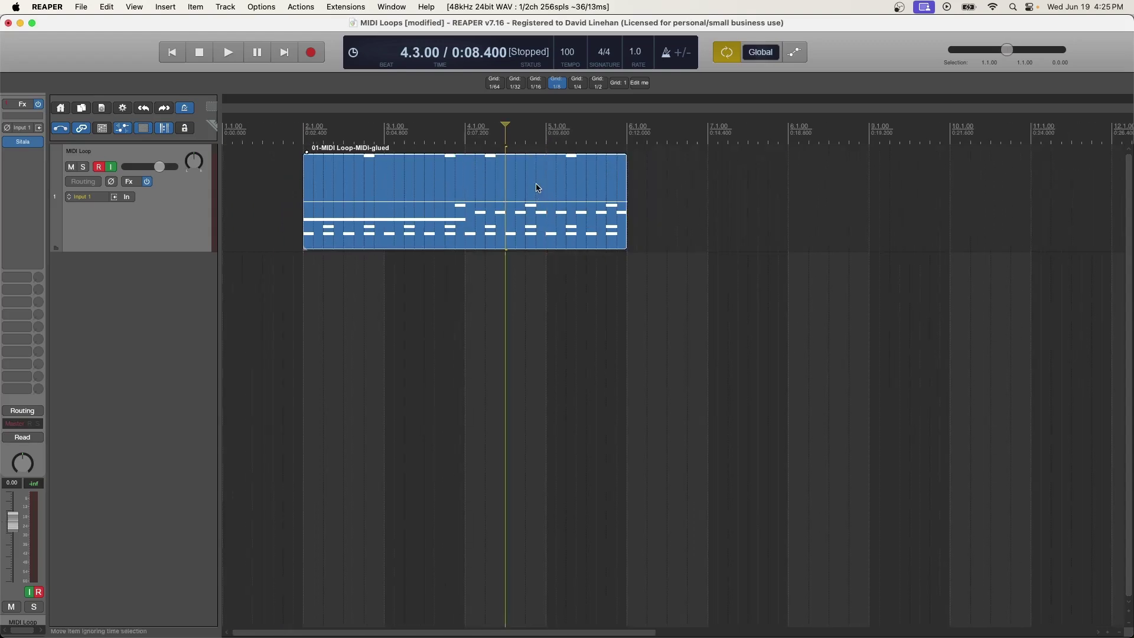
{"action": "left_click_drag", "start_coordinate": [538, 187], "coordinate": [358, 207]}
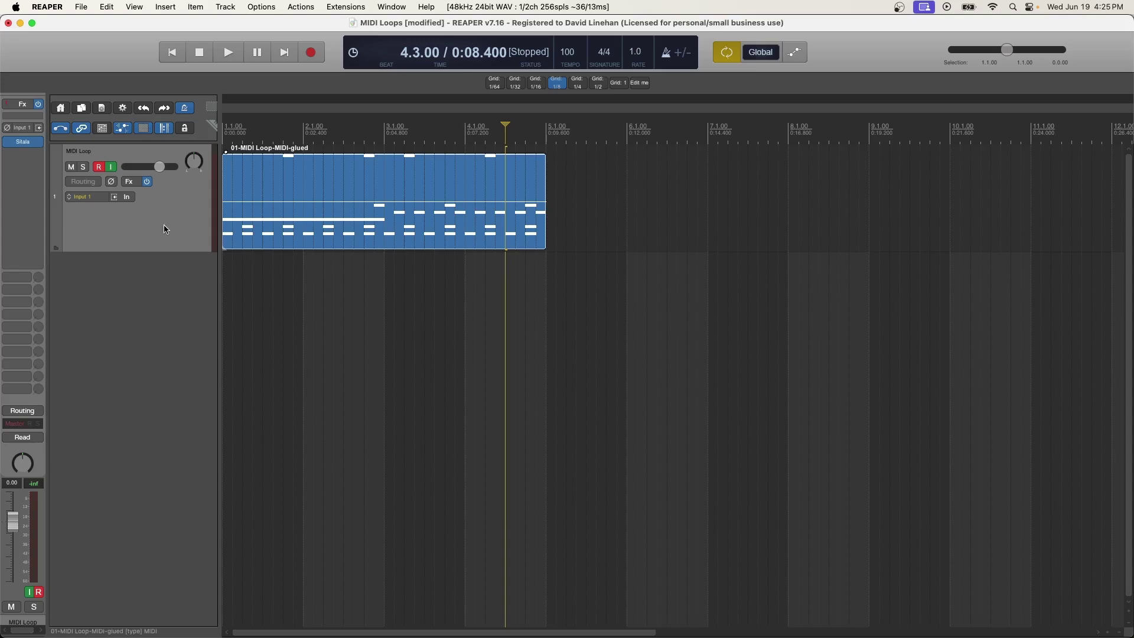
{"action": "left_click", "coordinate": [71, 167]}
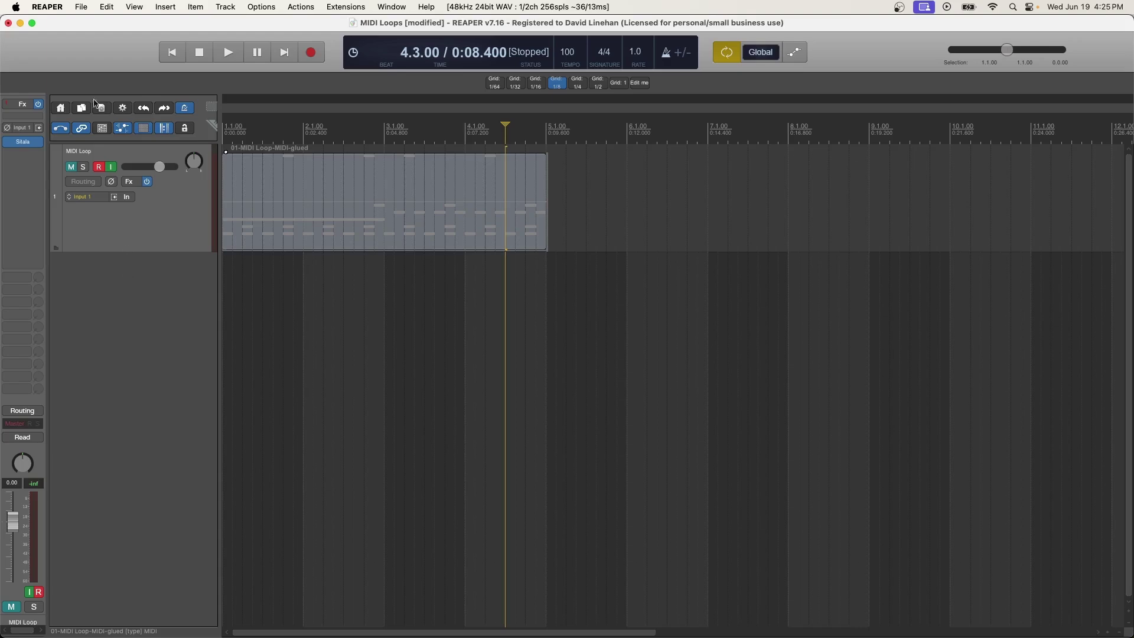
{"action": "left_click", "coordinate": [54, 7]}
{"action": "left_click", "coordinate": [64, 47]}
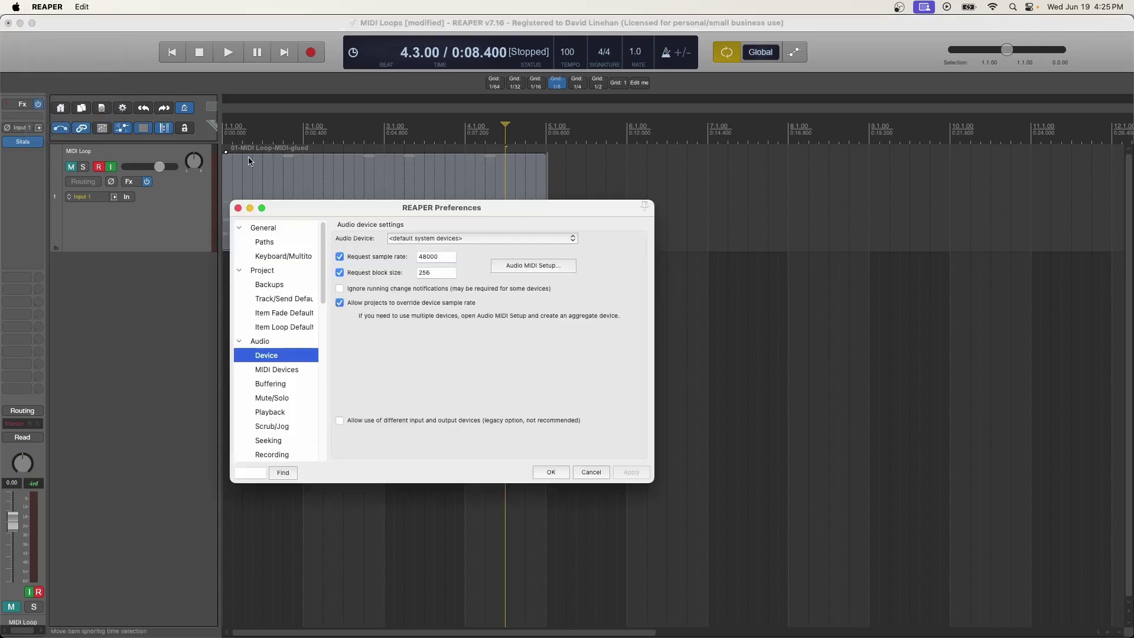
{"action": "left_click", "coordinate": [284, 372]}
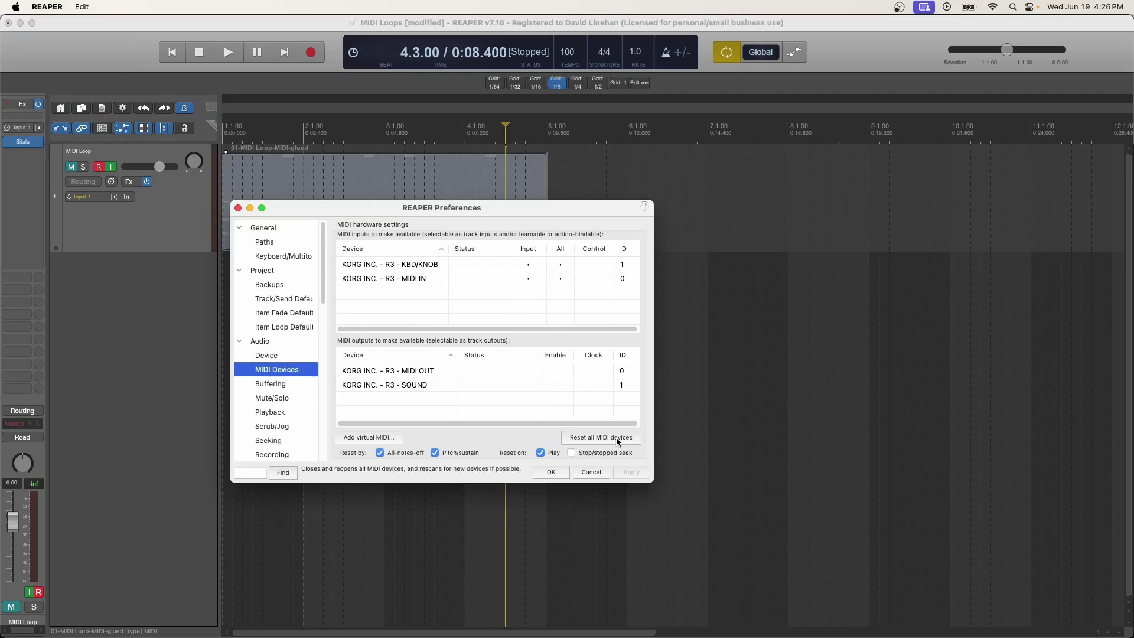
{"action": "left_click", "coordinate": [540, 473]}
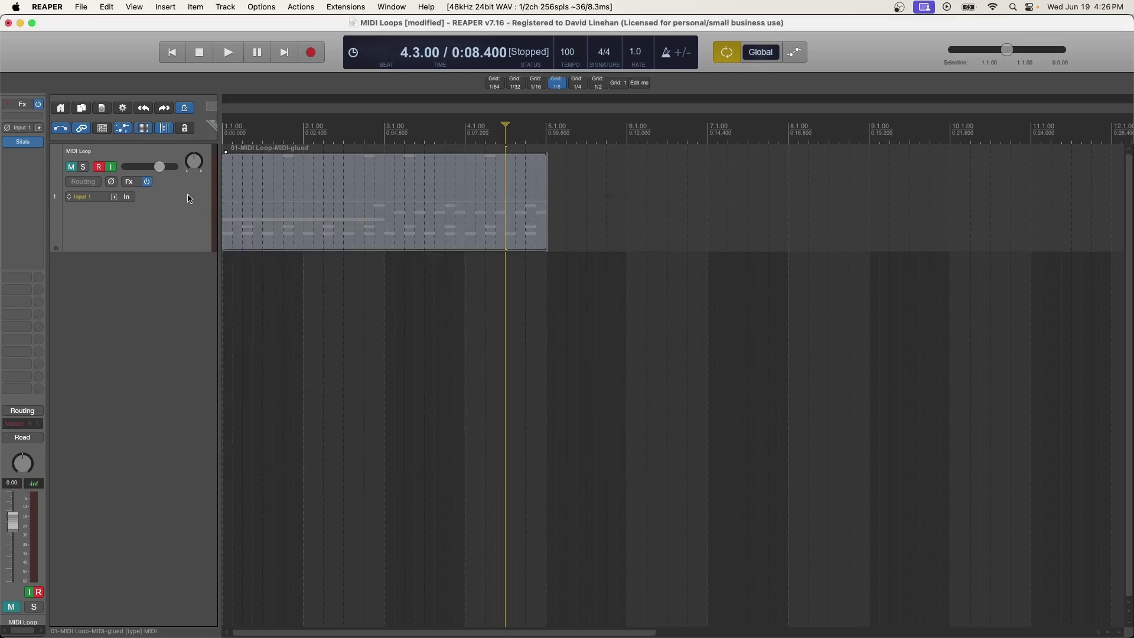
Create a track named 'MIDI Loop with Controller' taking input from KORG KBD/KNOB on all channels
{"action": "double_click", "coordinate": [121, 278]}
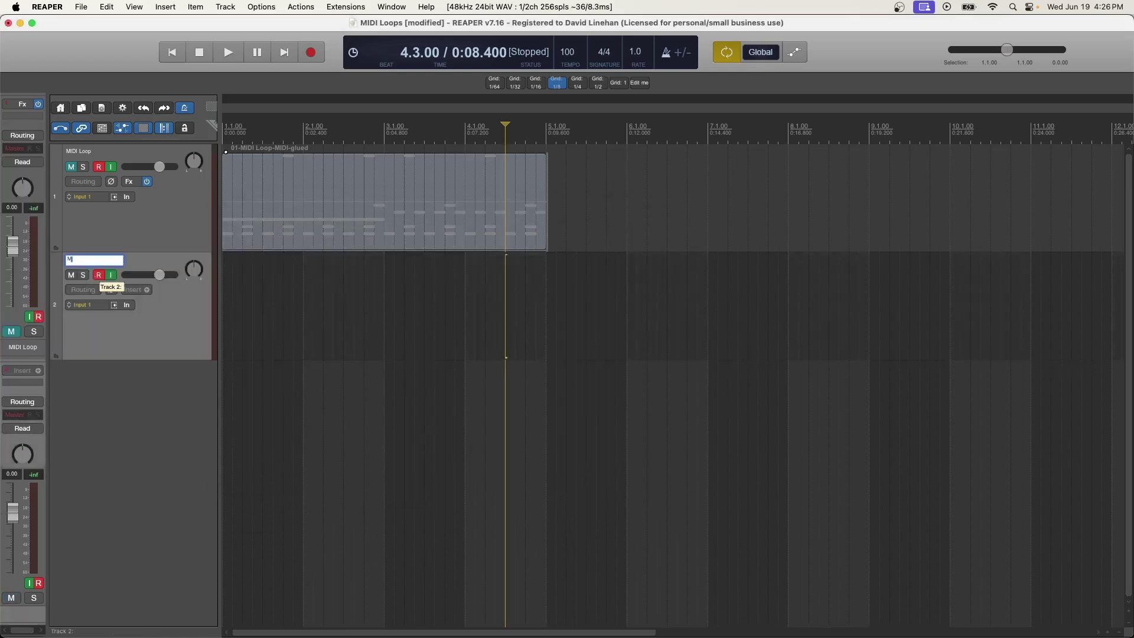
{"action": "type", "text": "MIDI Loop with Controller"}
{"action": "key", "text": "Return"}
{"action": "left_click", "coordinate": [82, 305]}
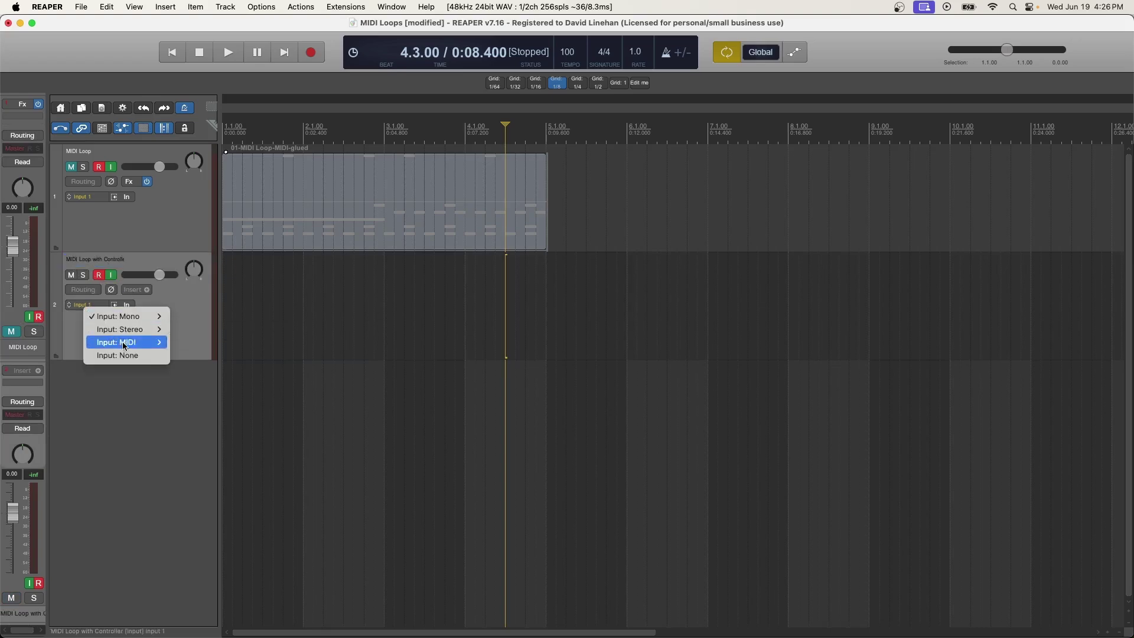
{"action": "mouse_move", "coordinate": [128, 343]}
{"action": "mouse_move", "coordinate": [213, 344]}
{"action": "left_click", "coordinate": [331, 337]}
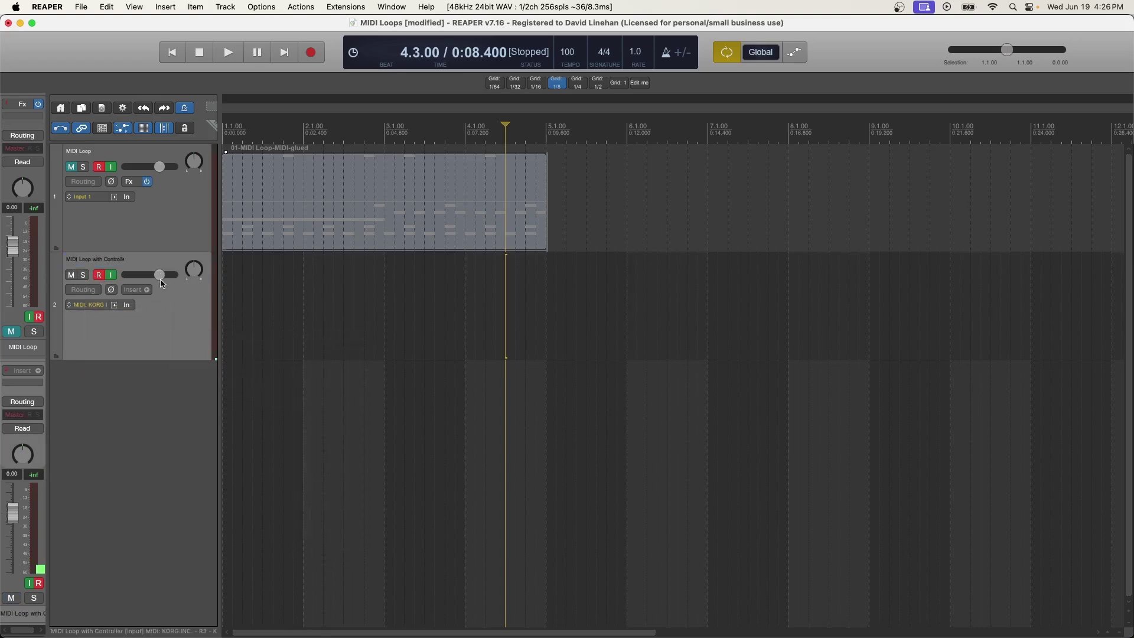
Load the EZdrummer instrument as an FX on the new track
{"action": "left_click", "coordinate": [136, 289]}
{"action": "type", "text": "ez"}
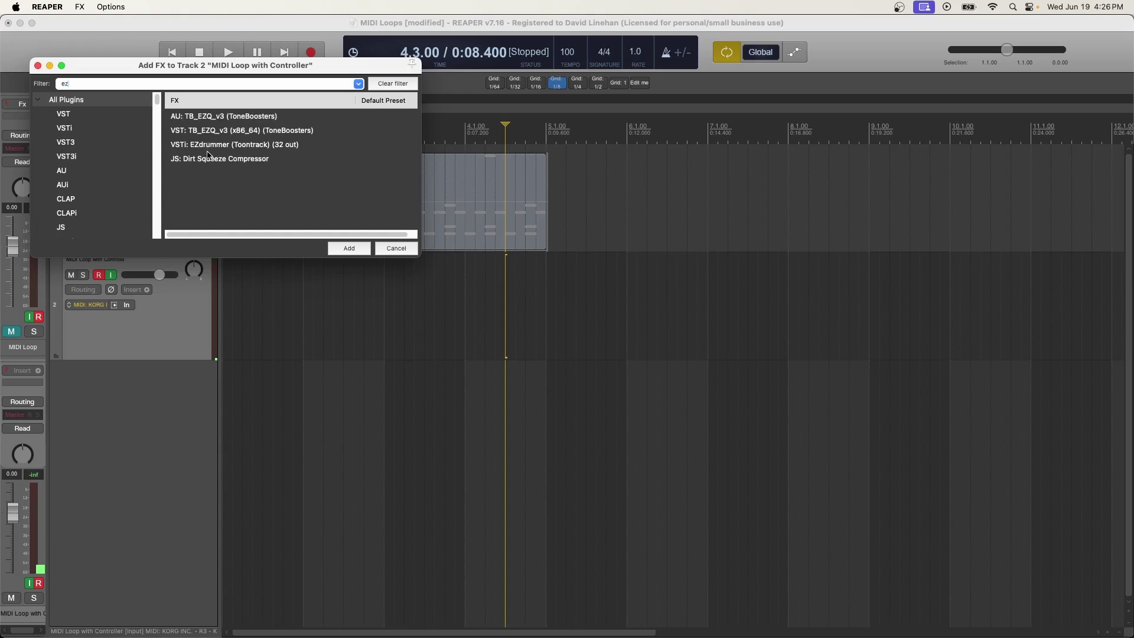
{"action": "left_click", "coordinate": [225, 147]}
{"action": "left_click", "coordinate": [348, 249]}
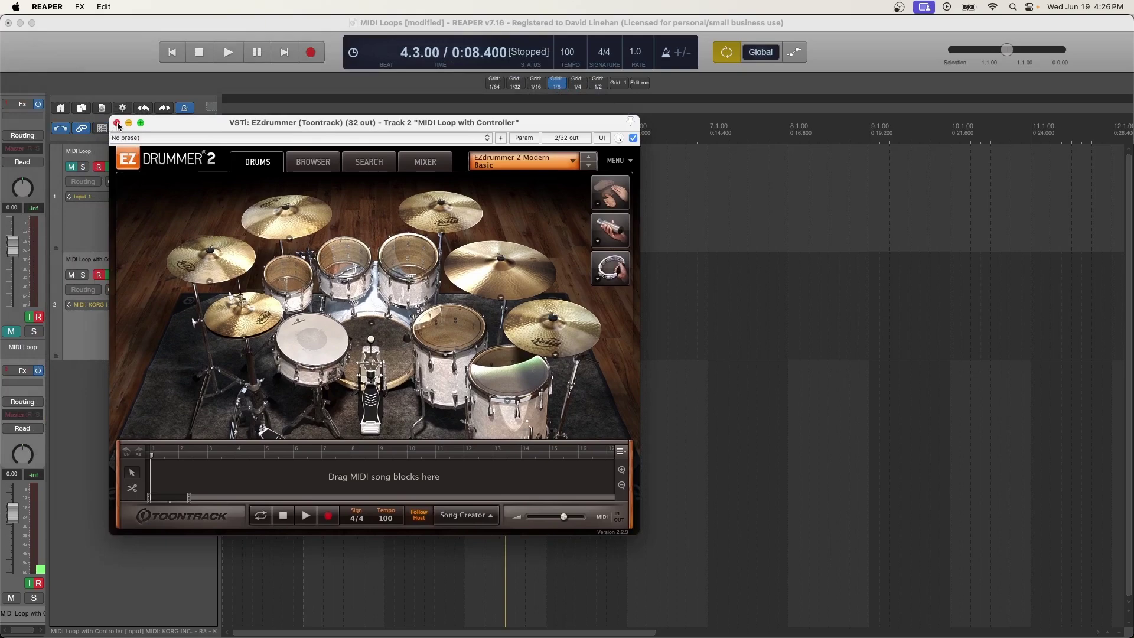
{"action": "left_click", "coordinate": [117, 123]}
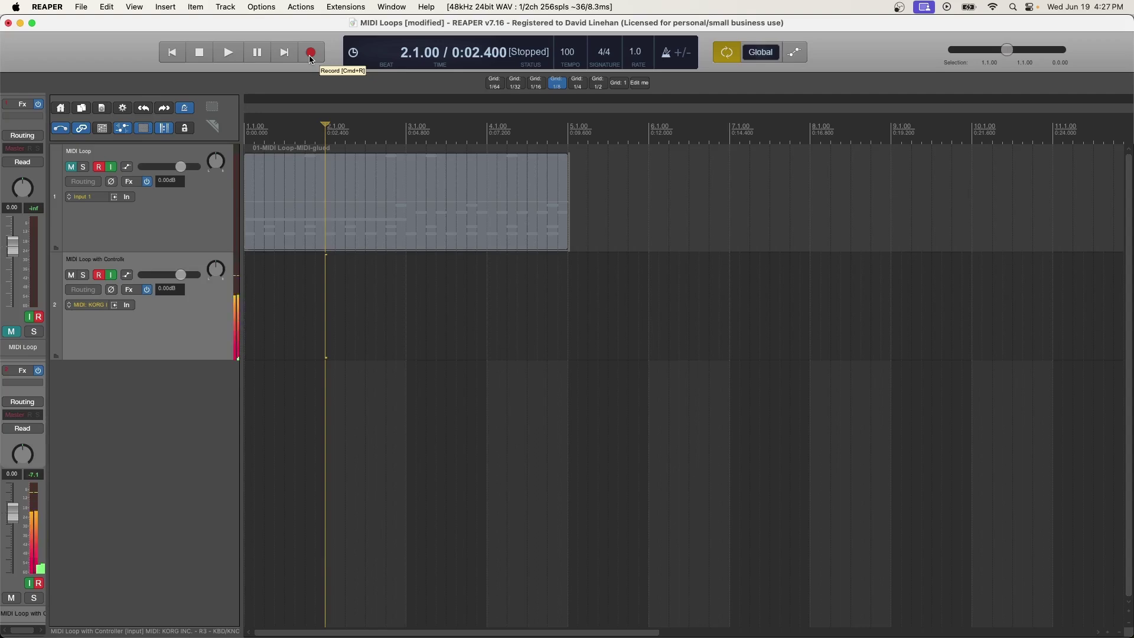
Show the Virtual MIDI Keyboard and play a couple of test drum notes
{"action": "left_click", "coordinate": [134, 7]}
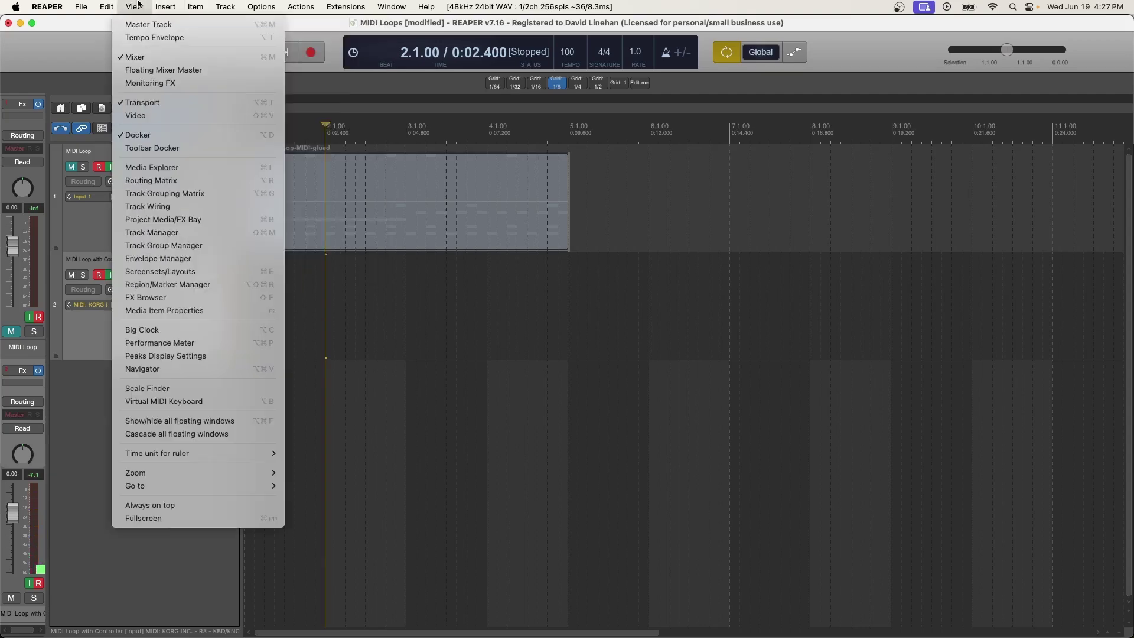
{"action": "left_click", "coordinate": [164, 401]}
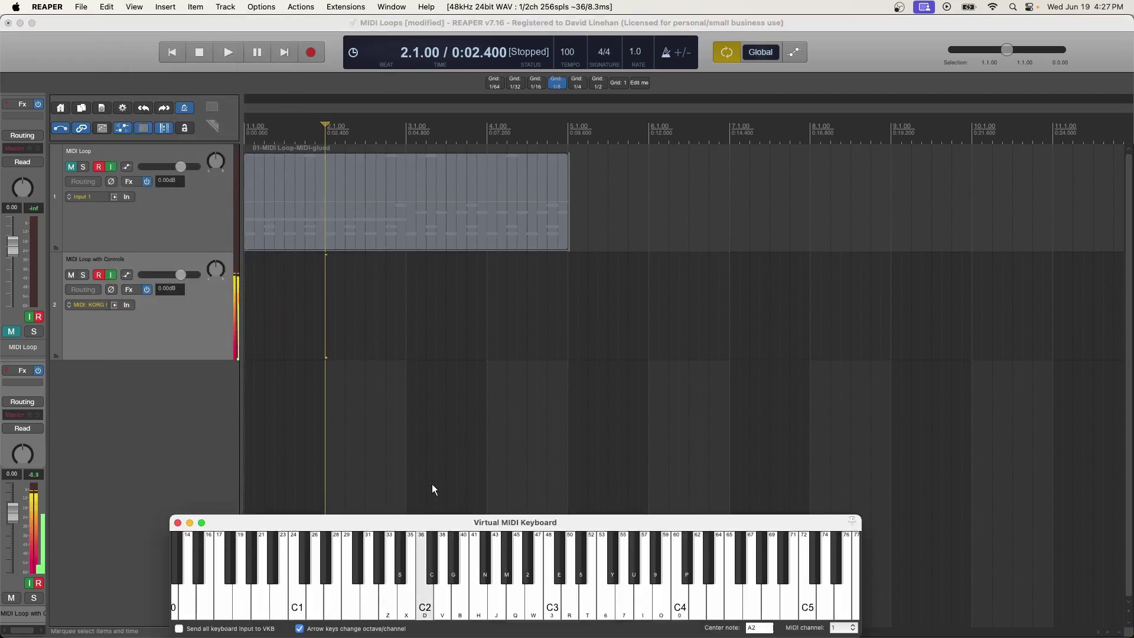
{"action": "key", "text": "v"}
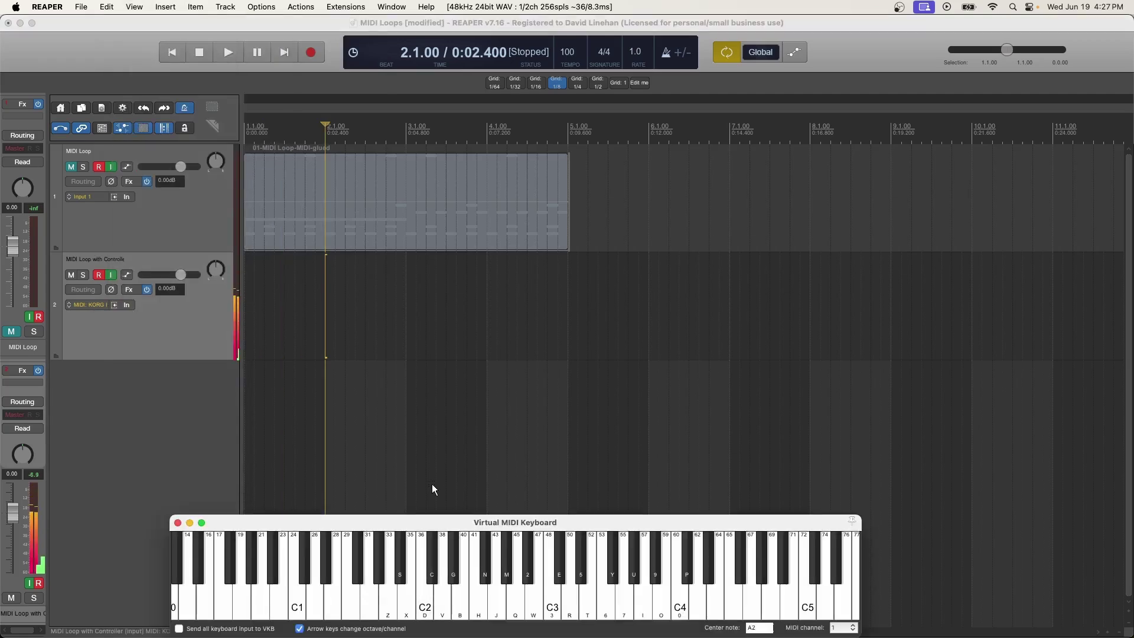
{"action": "key", "text": "b"}
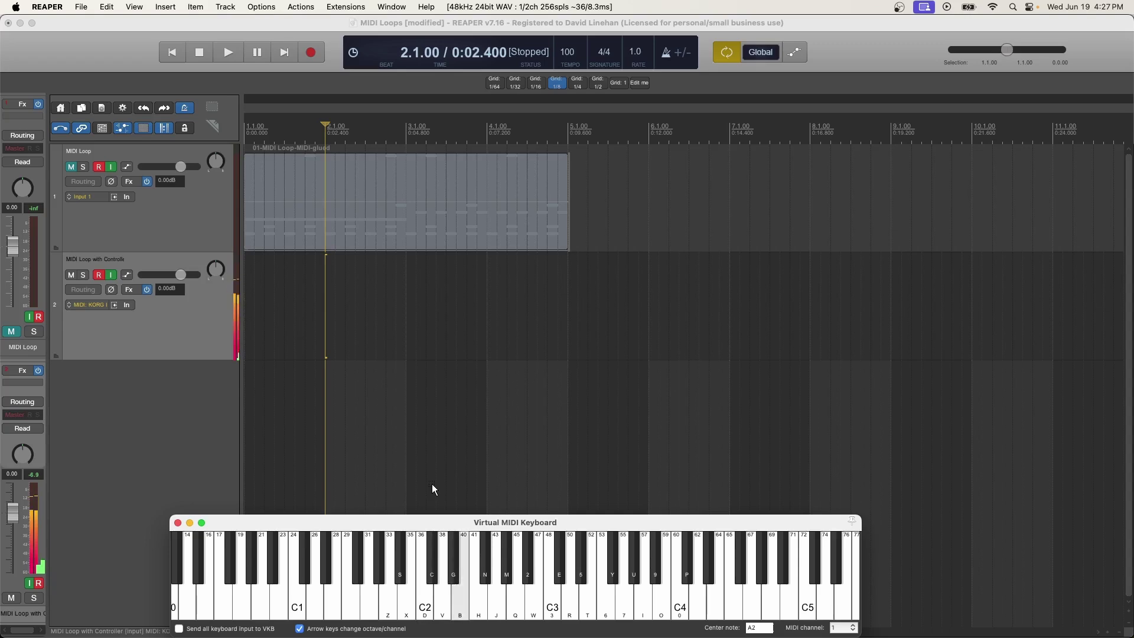
Play a series of test drum notes around C2 with the V, B, M, N and D keys
{"action": "key", "text": "v"}
{"action": "key", "text": "m"}
{"action": "key", "text": "m"}
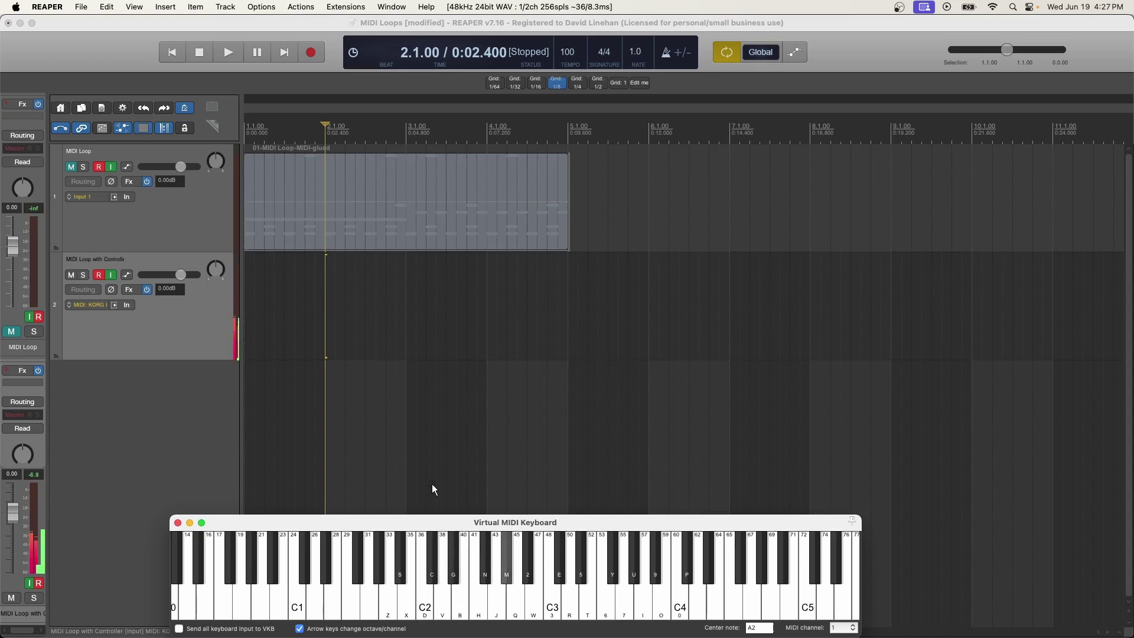
{"action": "key", "text": "n"}
{"action": "key", "text": "n"}
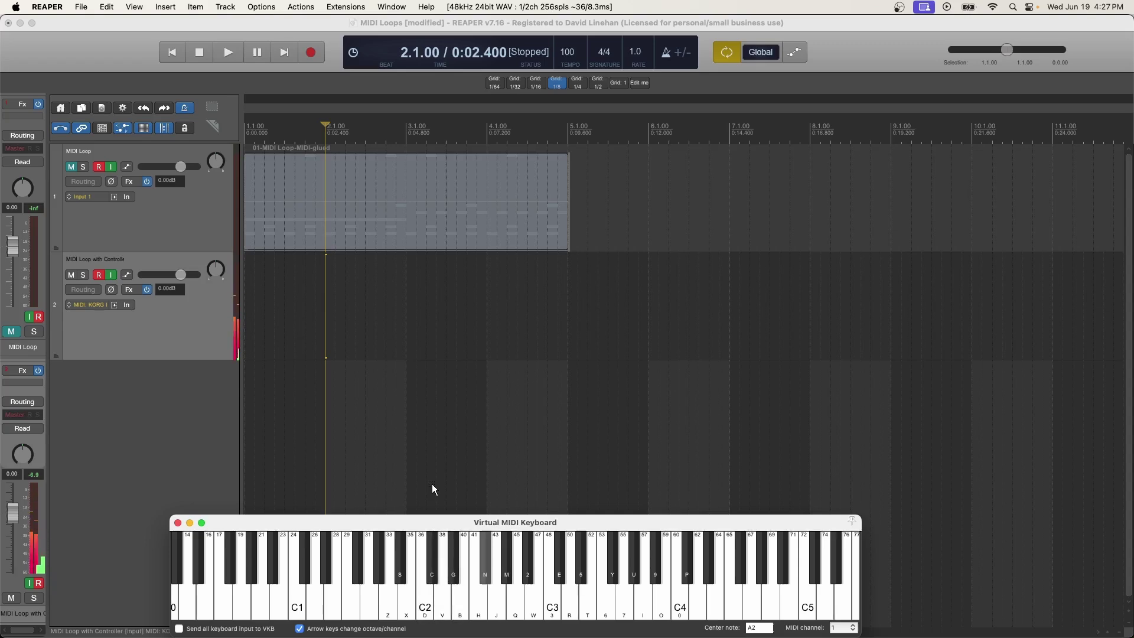
{"action": "key", "text": "d"}
{"action": "key", "text": "n"}
{"action": "key", "text": "v"}
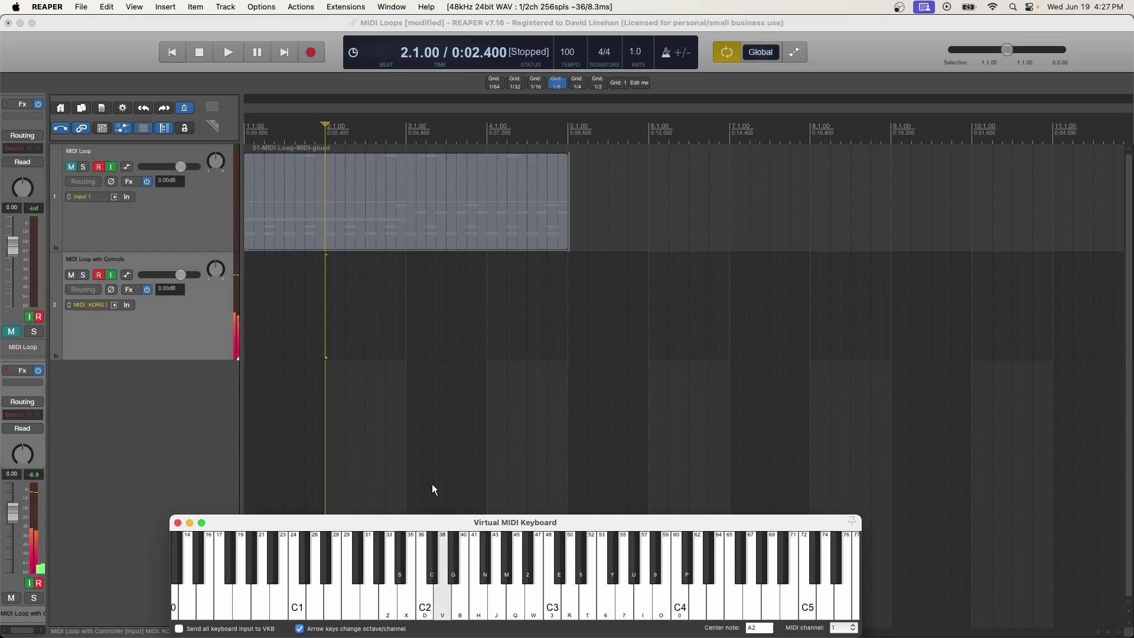
{"action": "key", "text": "d"}
{"action": "key", "text": "v"}
{"action": "key", "text": "n"}
{"action": "key", "text": "d"}
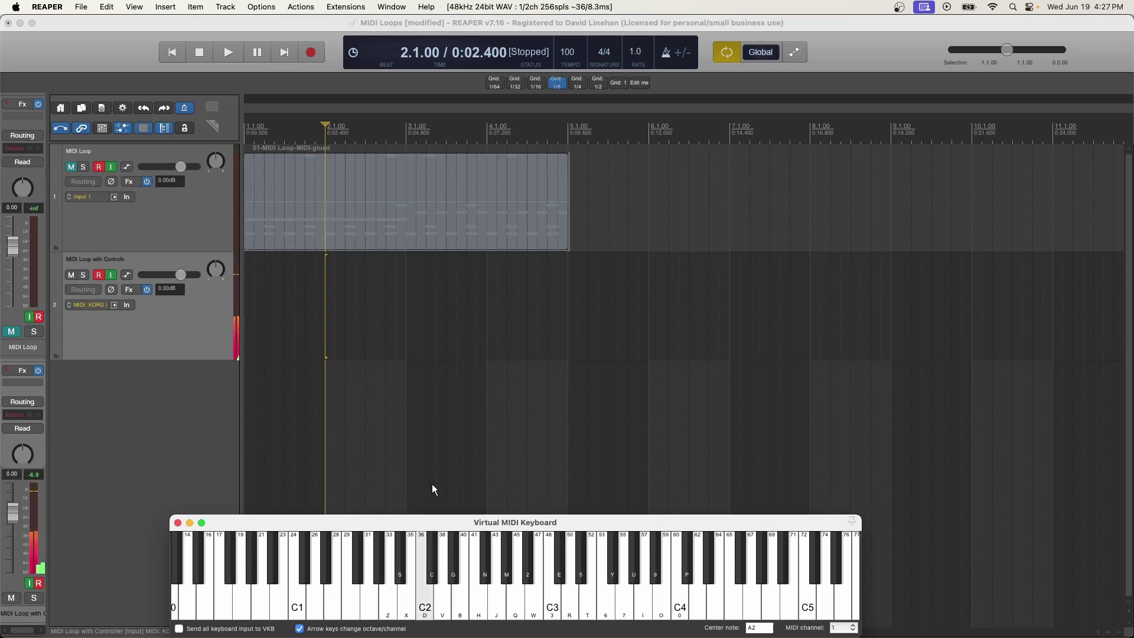
{"action": "key", "text": "v"}
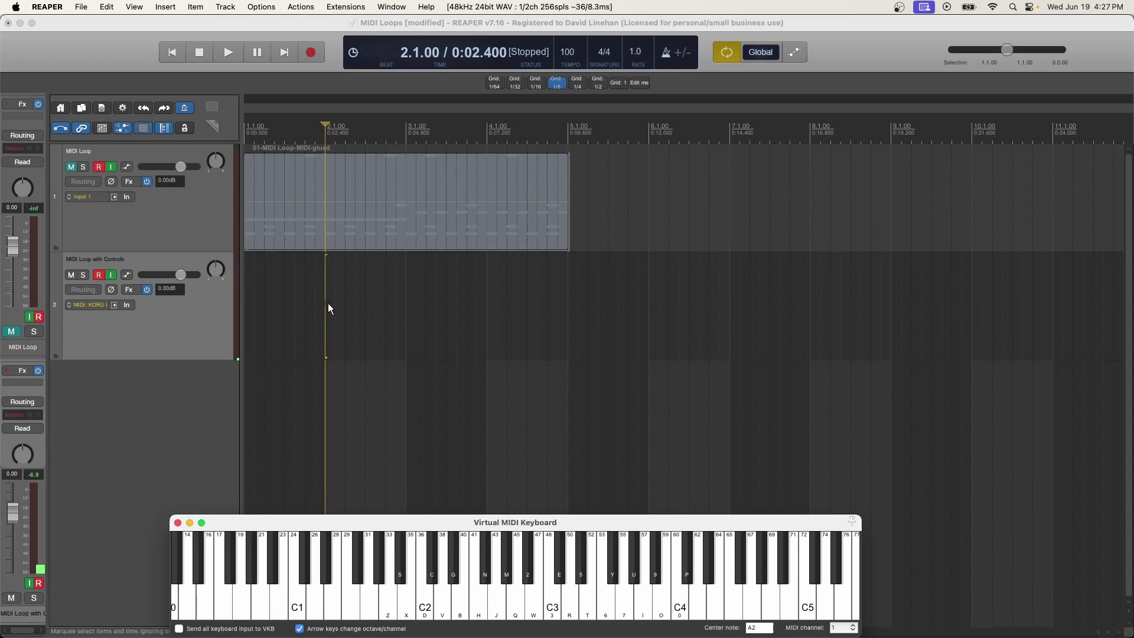
Record a take on the armed track, then quantize the recorded item's position to the grid
{"action": "key", "text": "super+r"}
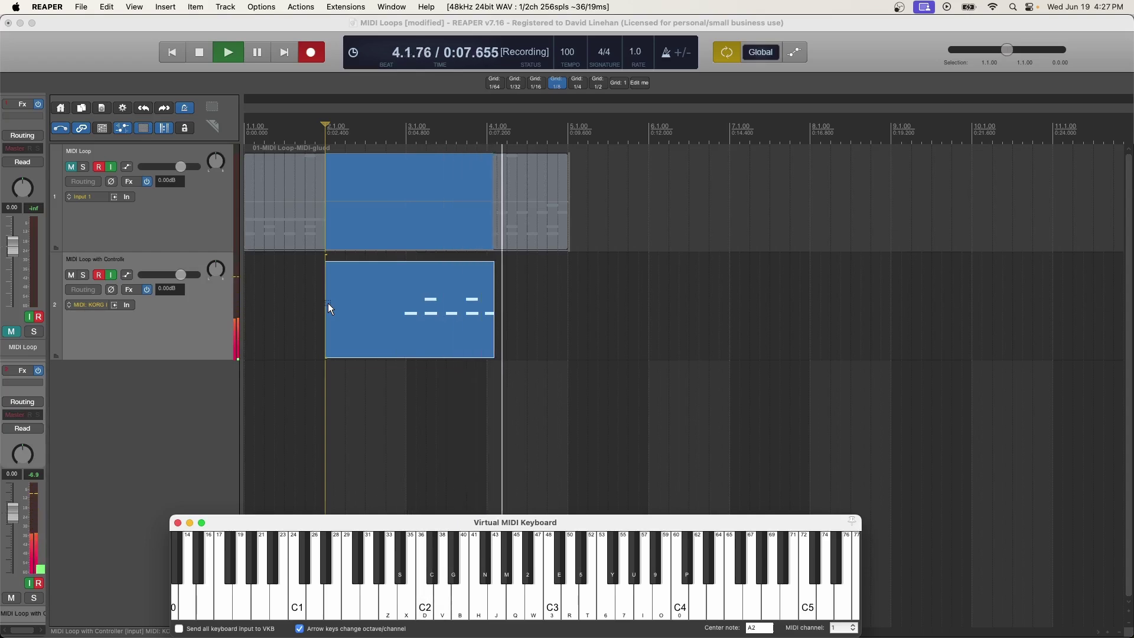
{"action": "key", "text": "space"}
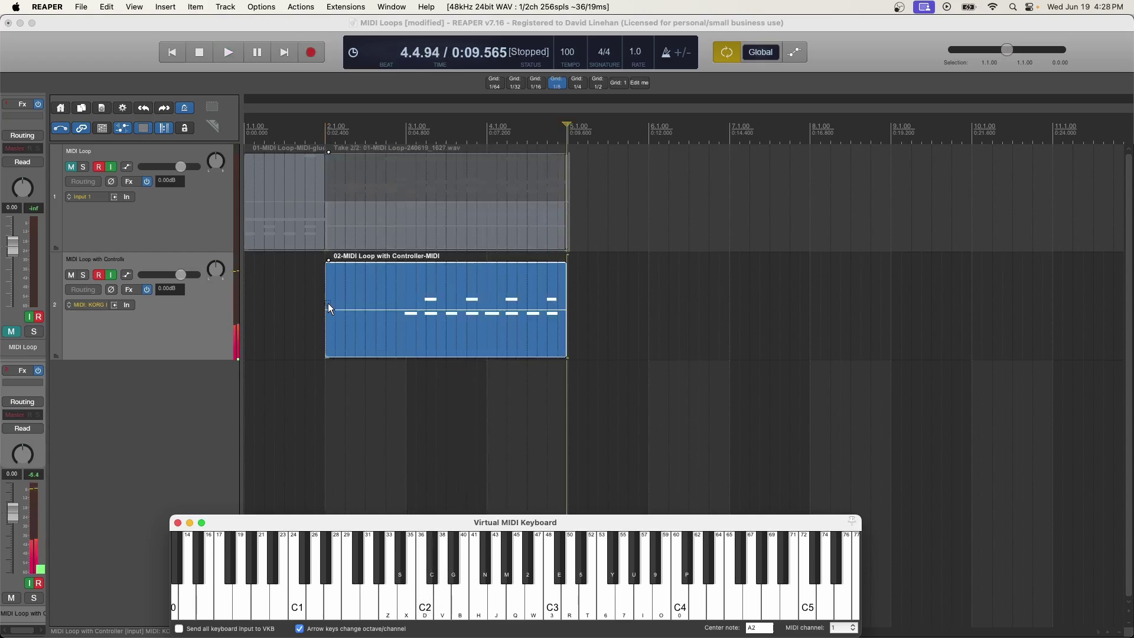
{"action": "left_click", "coordinate": [414, 287]}
{"action": "key", "text": "q"}
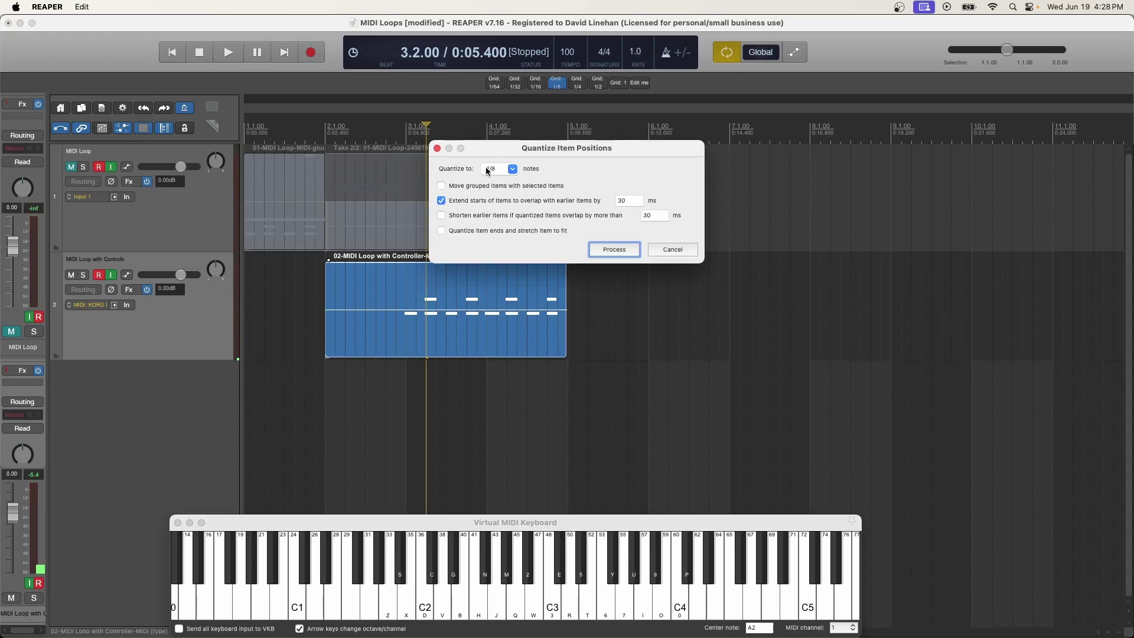
{"action": "left_click", "coordinate": [614, 249]}
Quantize the recorded 02-MIDI Loop with Controller-MIDI notes to the 1/8 grid and play from bar 3
{"action": "double_click", "coordinate": [391, 256]}
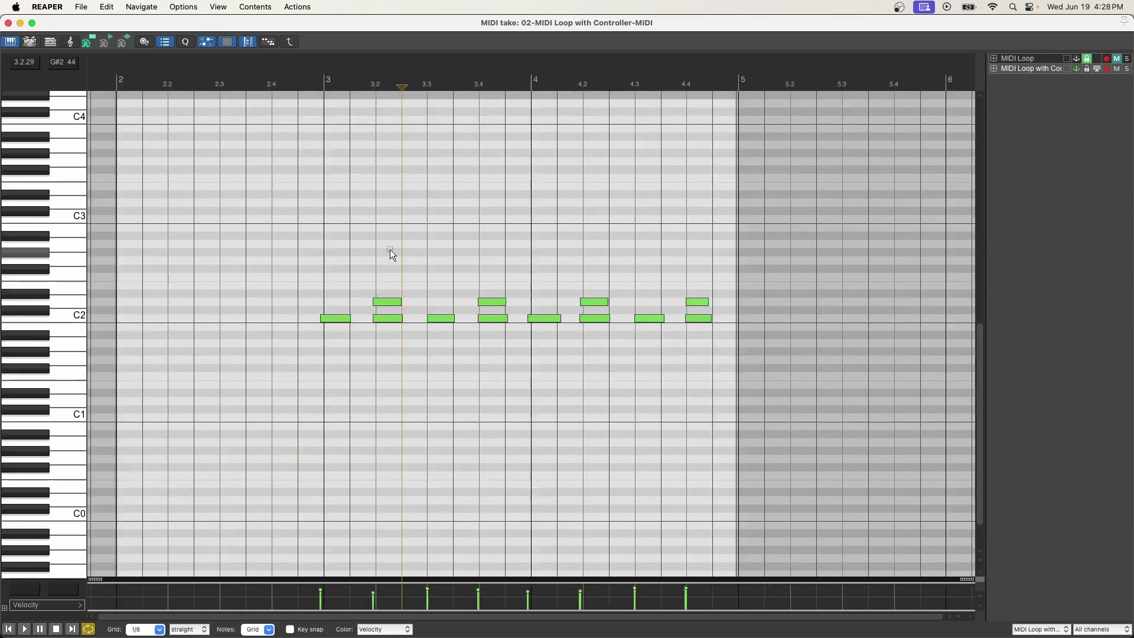
{"action": "key", "text": "q"}
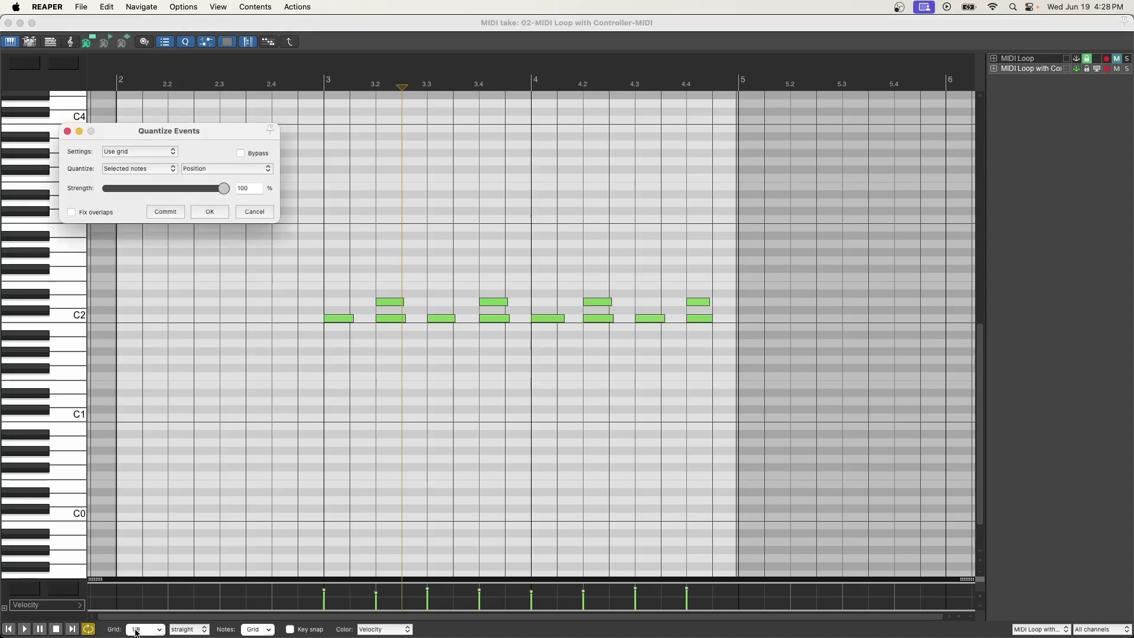
{"action": "left_click", "coordinate": [206, 211]}
{"action": "left_click", "coordinate": [325, 233]}
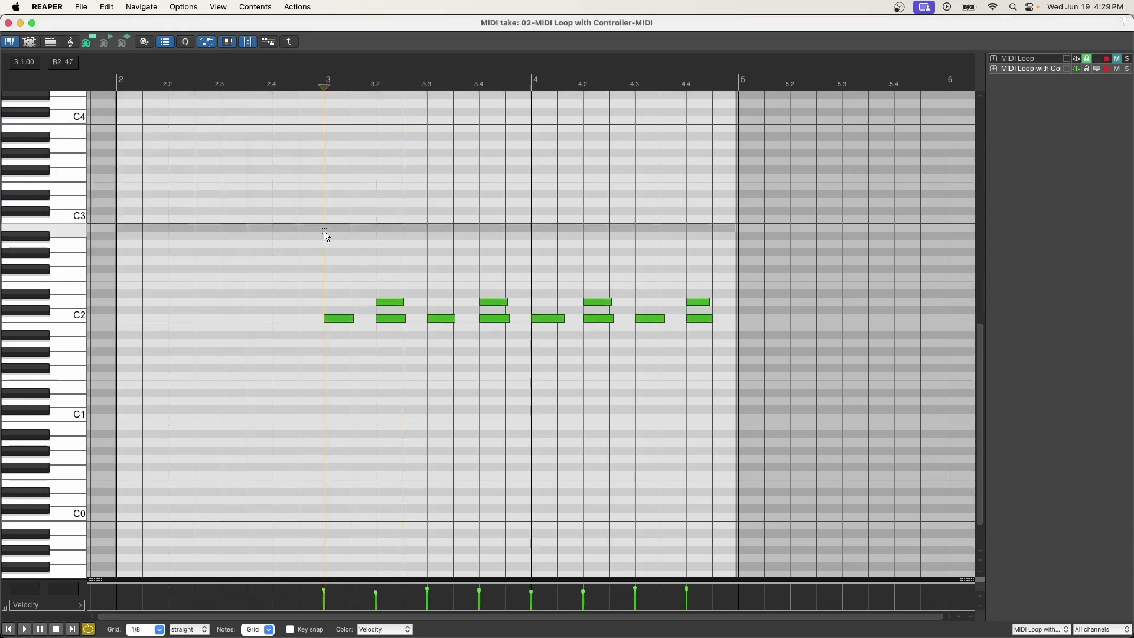
{"action": "key", "text": "space"}
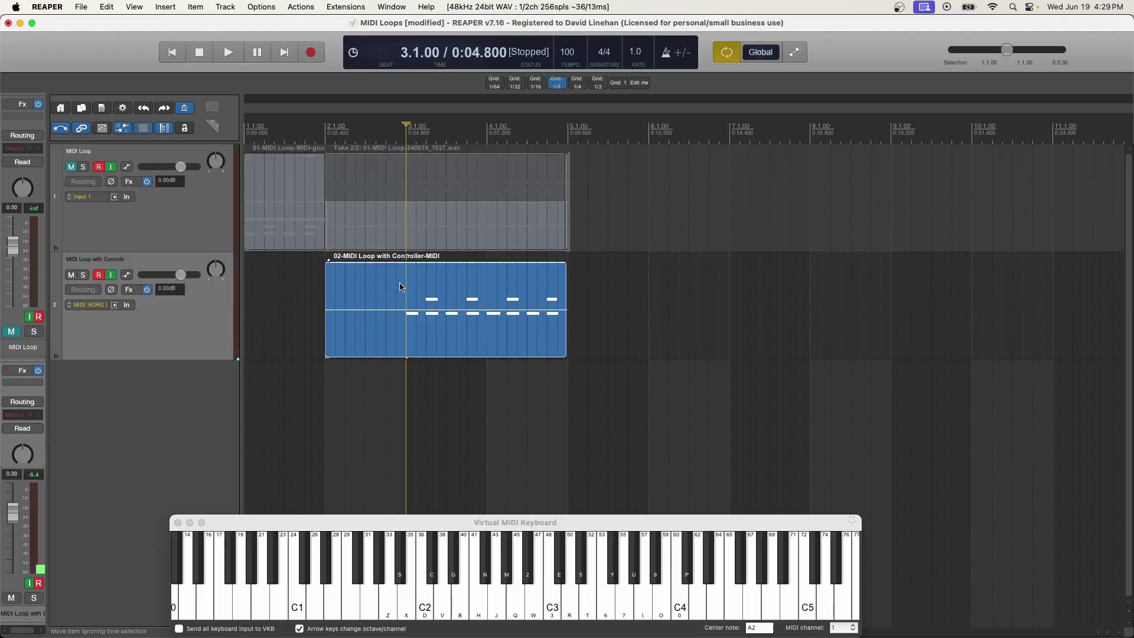
Switch the second track to Record: MIDI overdub and start recording from 2.3.50
{"action": "left_click", "coordinate": [127, 306]}
{"action": "mouse_move", "coordinate": [182, 329]}
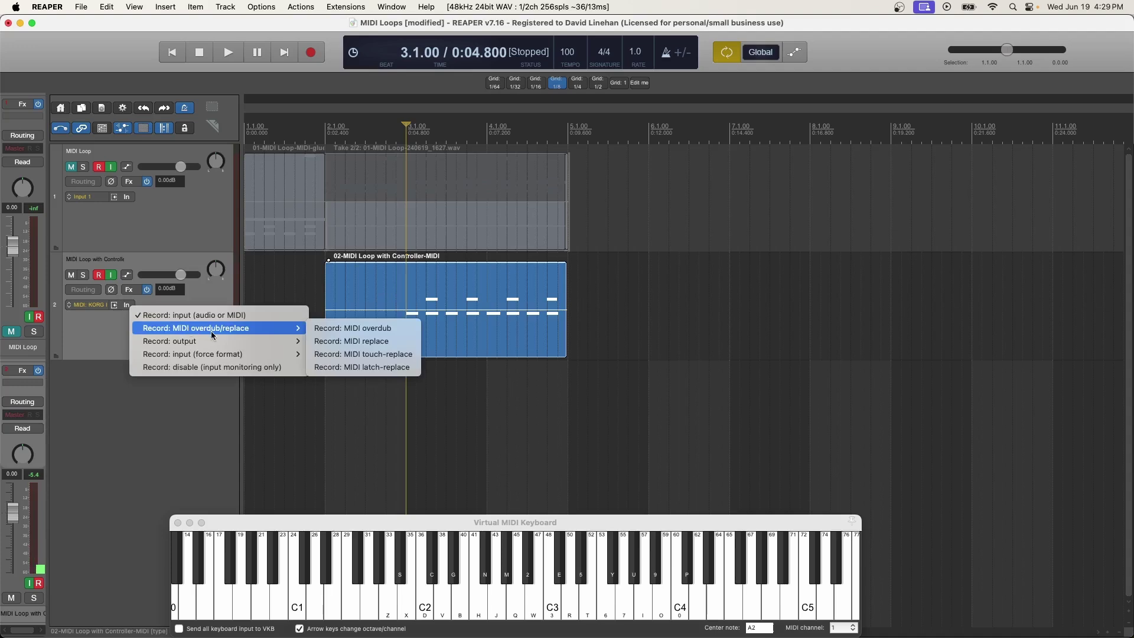
{"action": "left_click", "coordinate": [355, 334]}
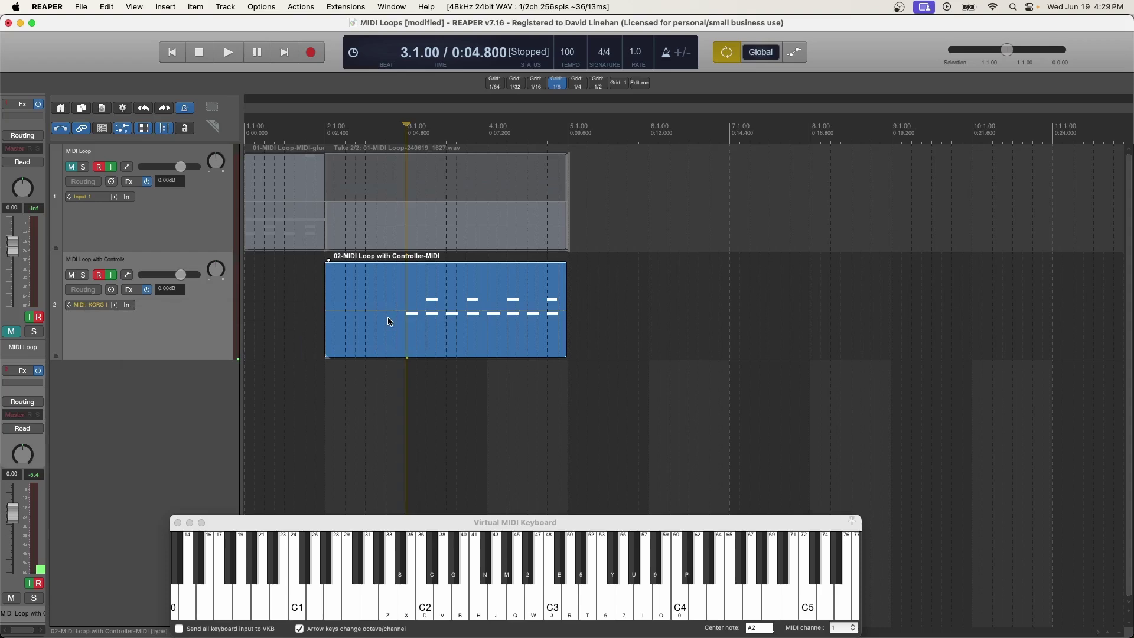
{"action": "left_click", "coordinate": [381, 286]}
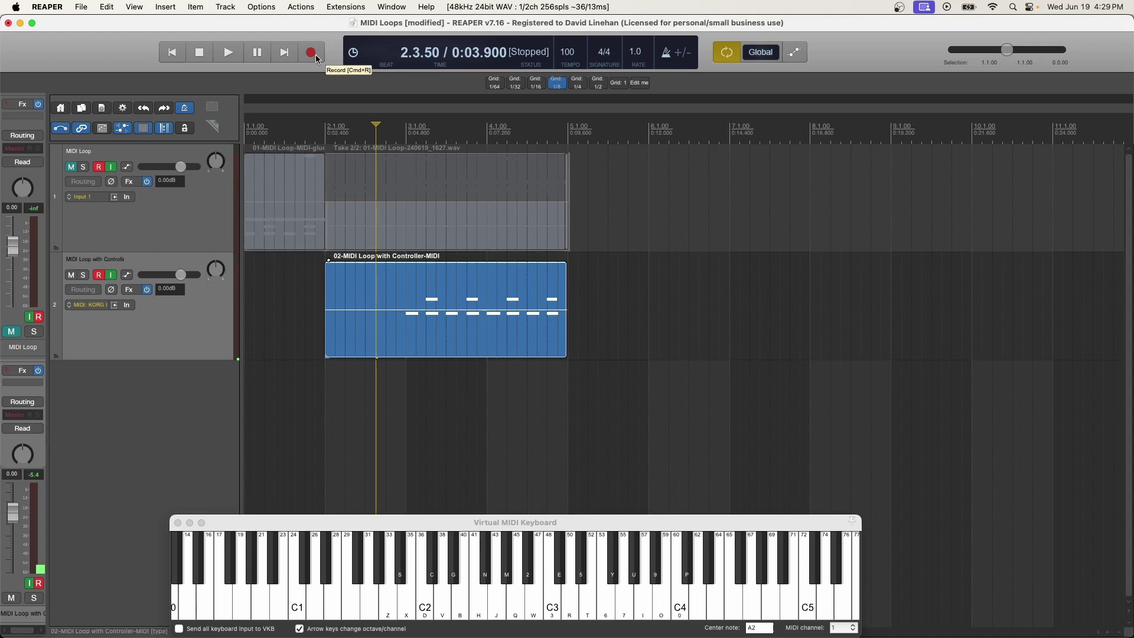
{"action": "key", "text": "n"}
Overdub repeated N-key notes across bar 4, then open the MIDI item in the editor
{"action": "left_click", "coordinate": [315, 54]}
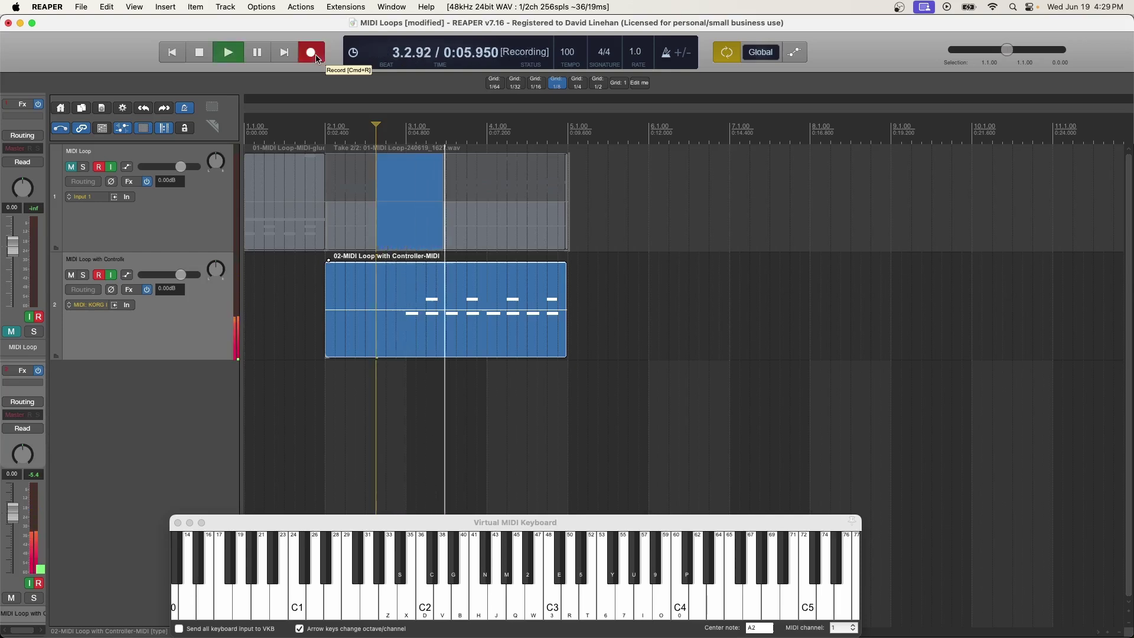
{"action": "key", "text": "n"}
{"action": "key", "text": "n"}
{"action": "key", "text": "n"}
{"action": "key", "text": "n"}
{"action": "key", "text": "n"}
{"action": "key", "text": "n"}
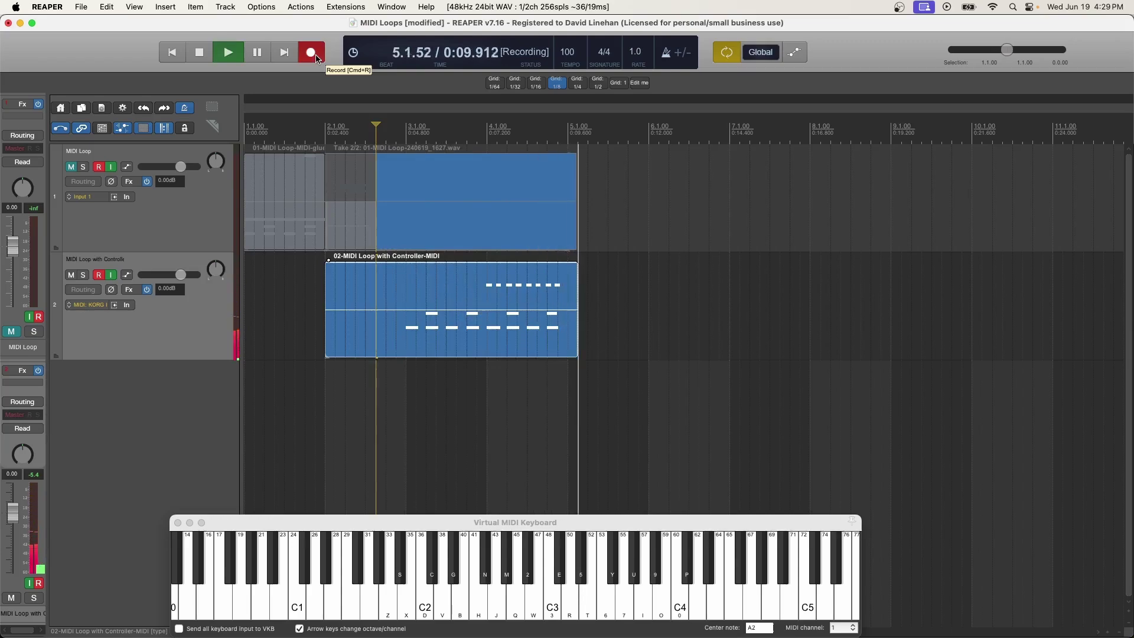
{"action": "left_click", "coordinate": [316, 54]}
{"action": "double_click", "coordinate": [430, 273]}
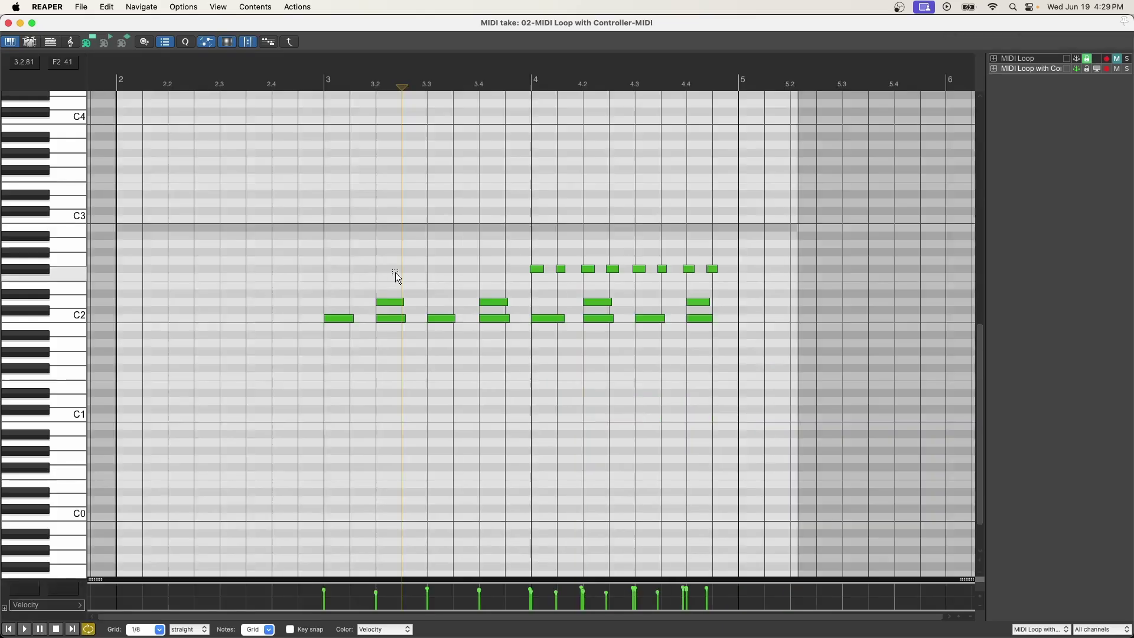
Quantize the new higher notes and copy that row one bar left into bar 3
{"action": "left_click", "coordinate": [556, 197]}
{"action": "key", "text": "q"}
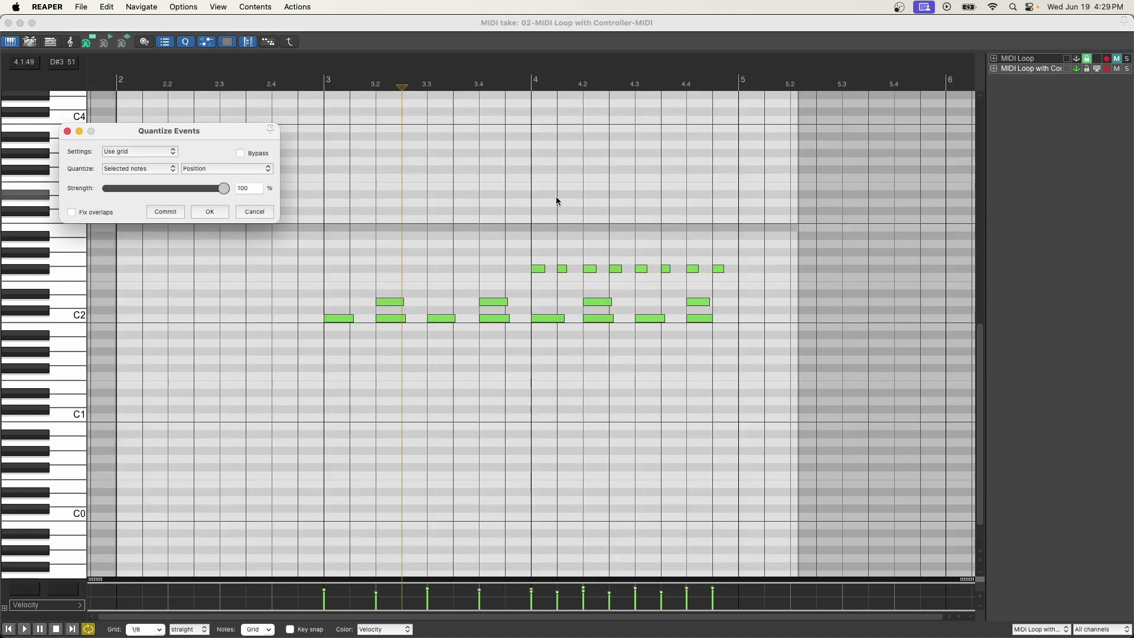
{"action": "left_click", "coordinate": [208, 210]}
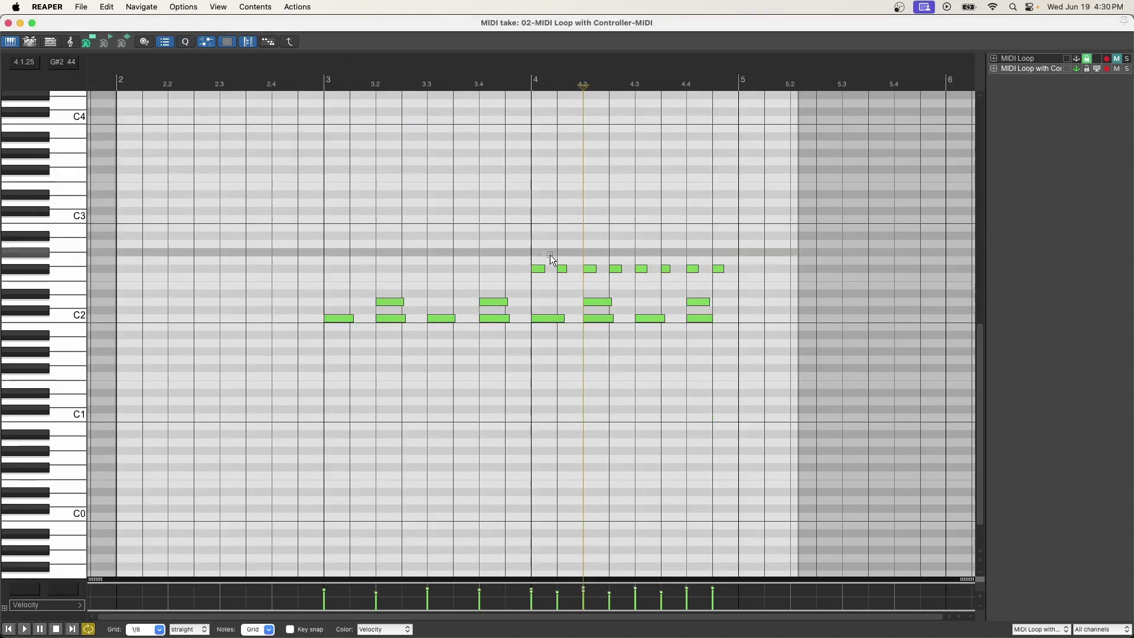
{"action": "left_click_drag", "start_coordinate": [552, 258], "coordinate": [742, 283]}
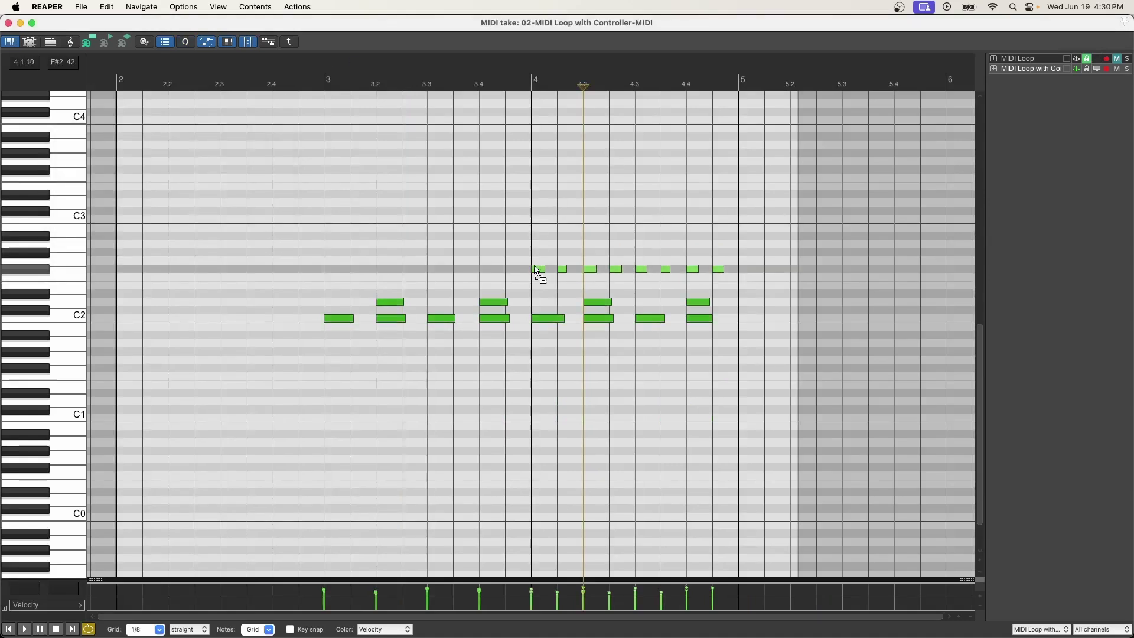
{"action": "left_click_drag", "start_coordinate": [540, 271], "coordinate": [329, 279]}
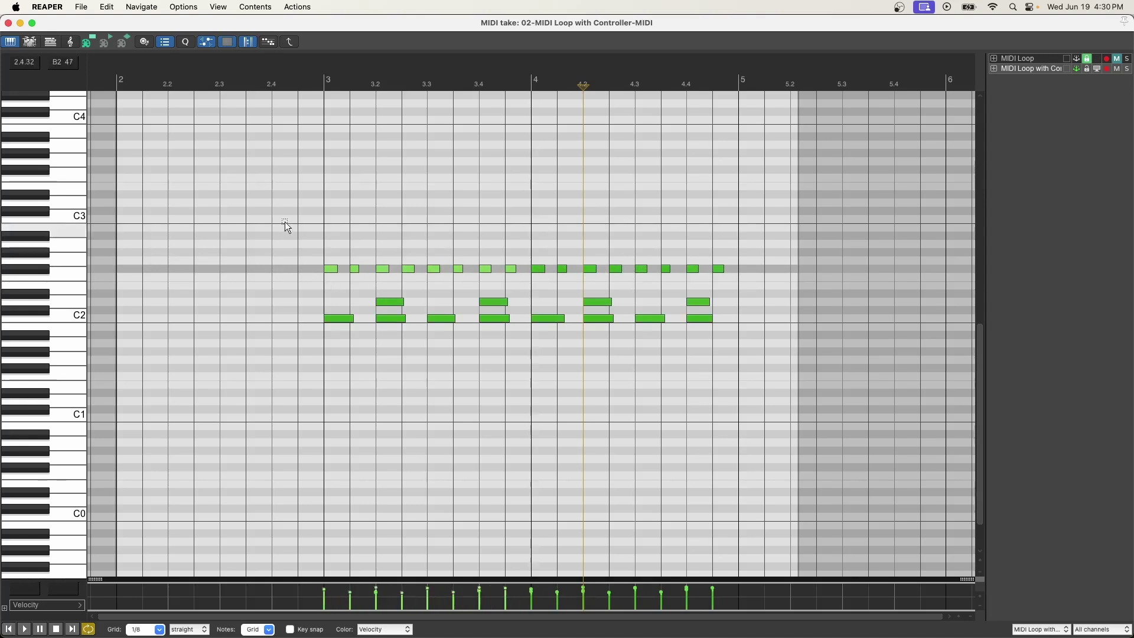
{"action": "left_click", "coordinate": [289, 193]}
Select every D2-row note, check its velocities, and play the loop from bar 3
{"action": "left_click", "coordinate": [392, 302]}
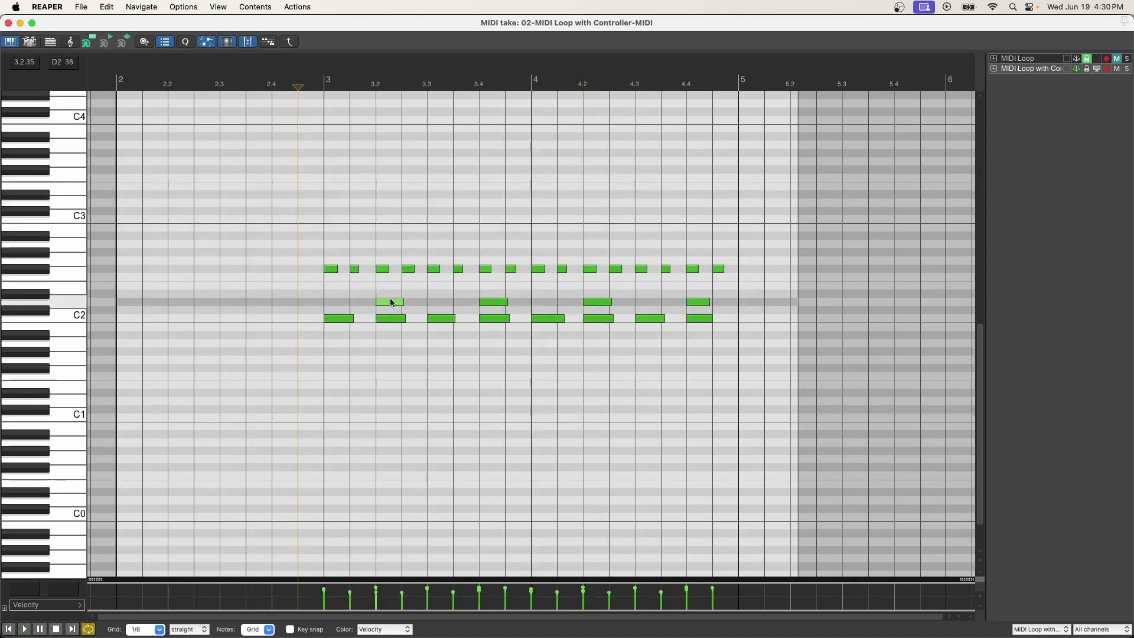
{"action": "left_click", "coordinate": [64, 302]}
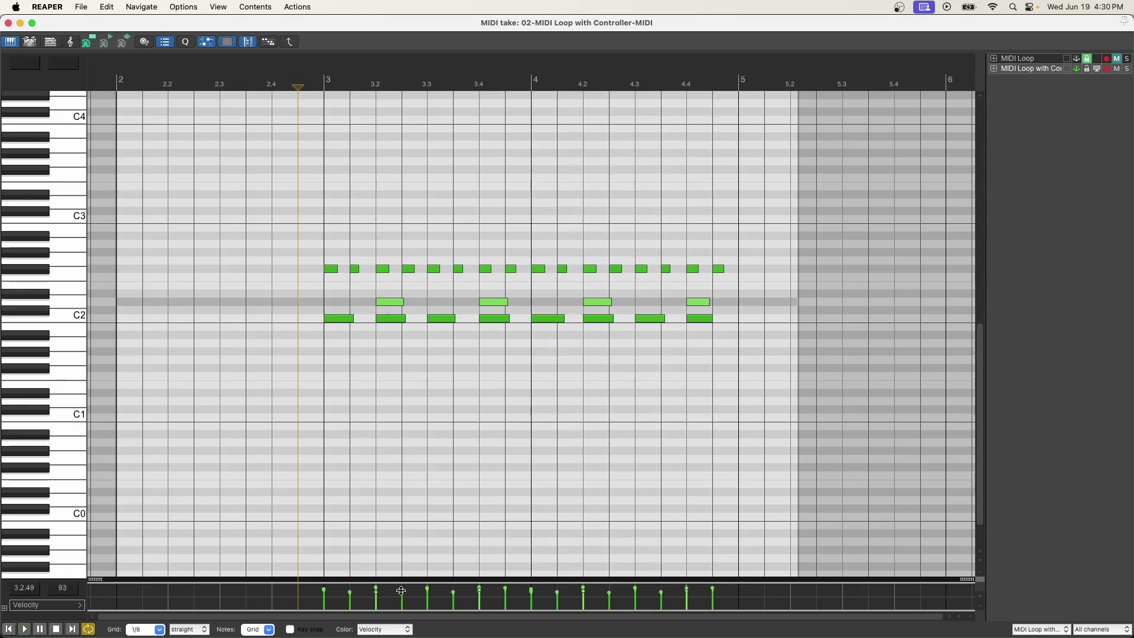
{"action": "key", "text": "v"}
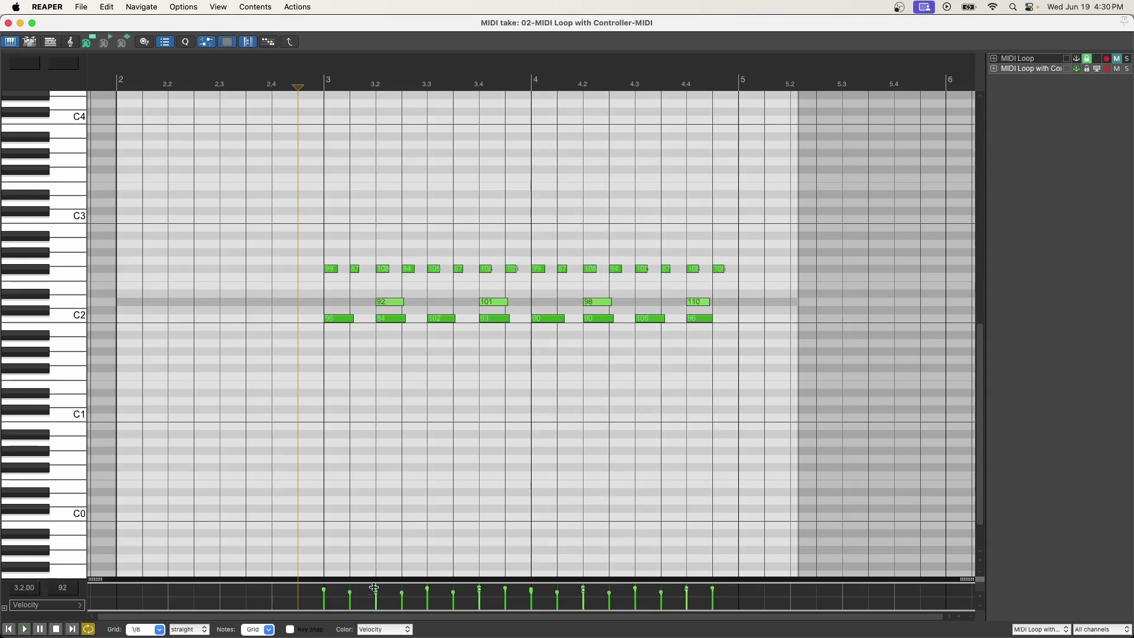
{"action": "key", "text": "v"}
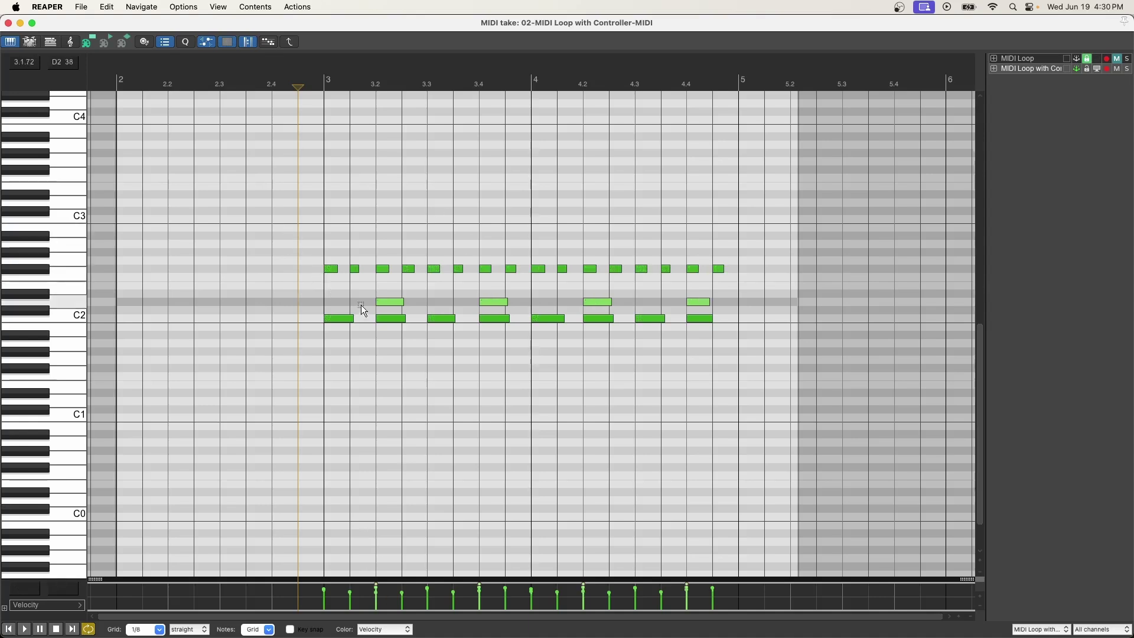
{"action": "left_click", "coordinate": [321, 129]}
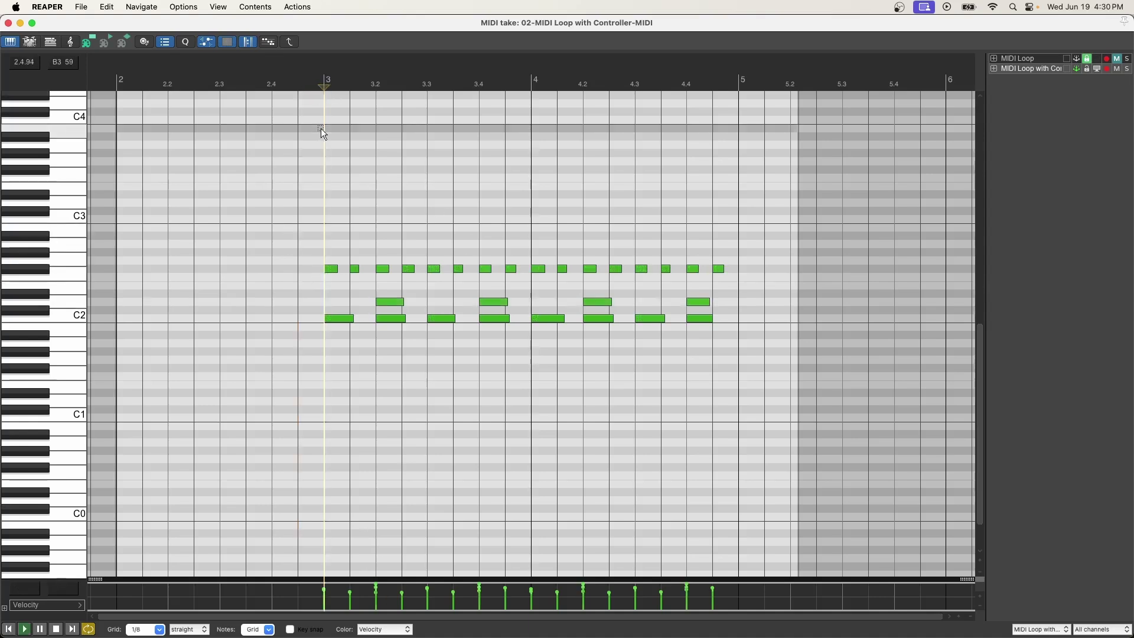
{"action": "key", "text": "space"}
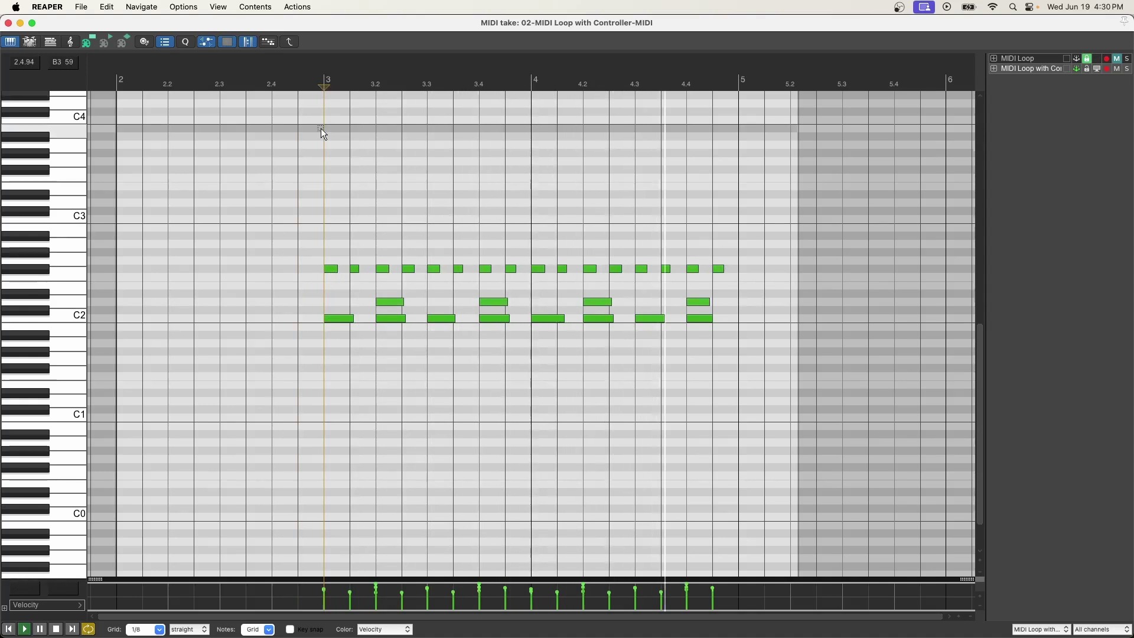
{"action": "key", "text": "space"}
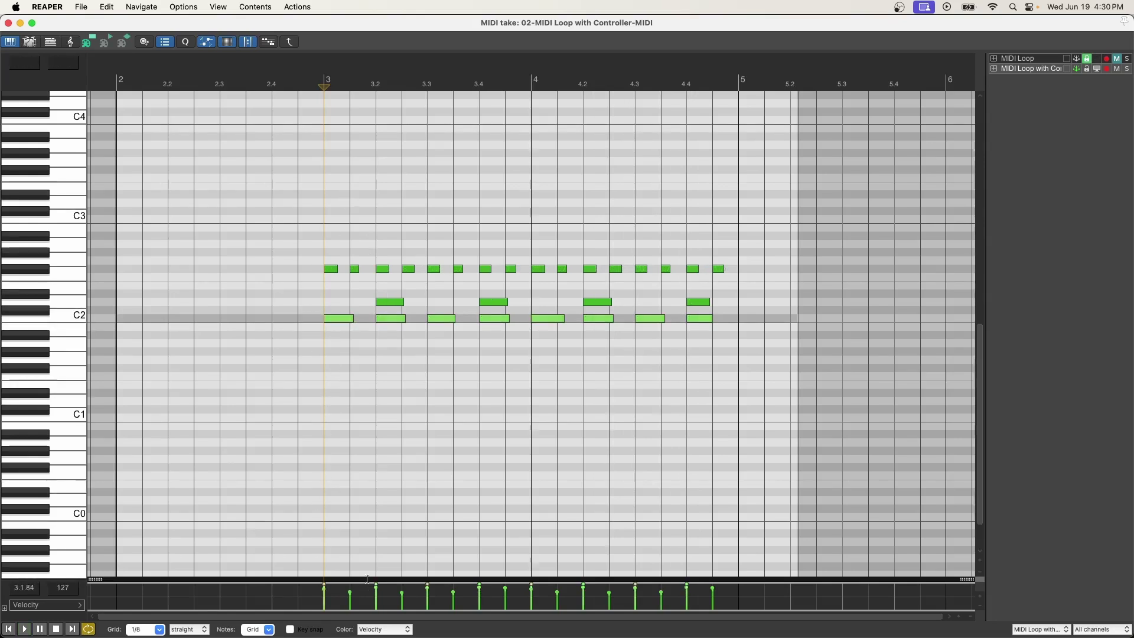
Resize the velocity lane taller, then give the note grid more room again
{"action": "left_click_drag", "start_coordinate": [95, 579], "coordinate": [136, 379]}
{"action": "scroll", "coordinate": [426, 434], "scroll_direction": "up", "scroll_amount": 3}
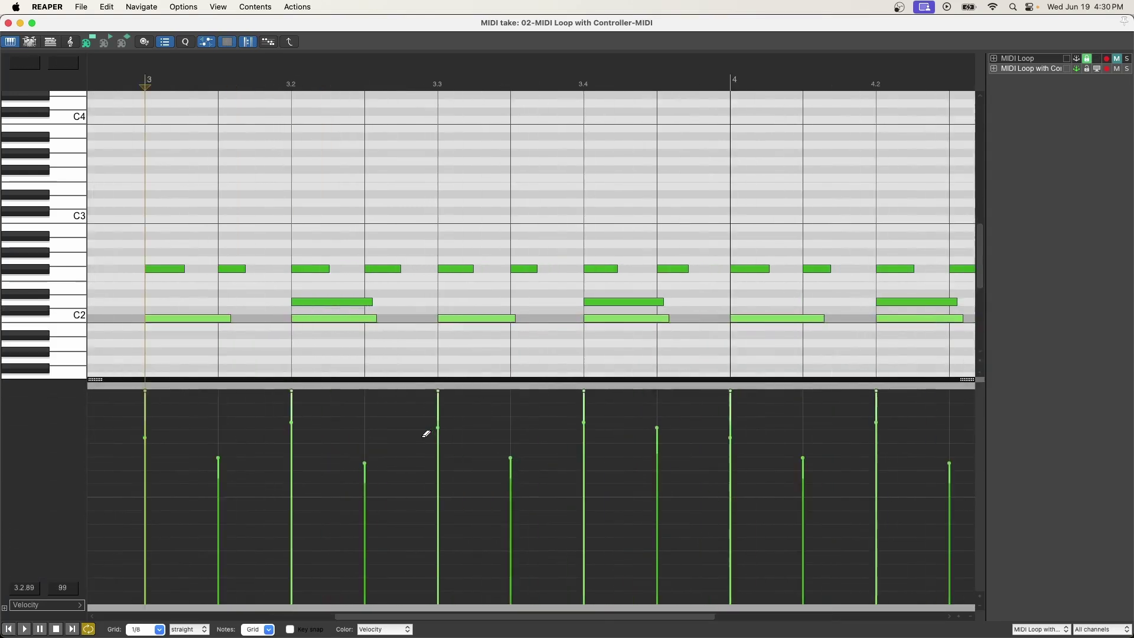
{"action": "scroll", "coordinate": [426, 434], "scroll_direction": "down", "scroll_amount": 4}
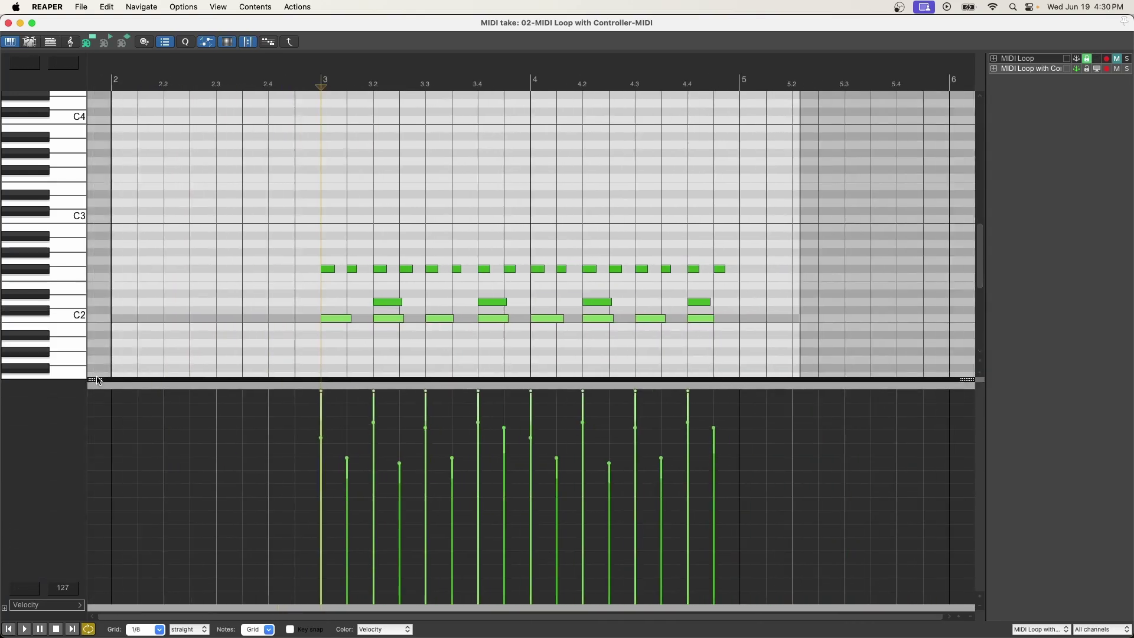
{"action": "left_click_drag", "start_coordinate": [98, 381], "coordinate": [100, 546]}
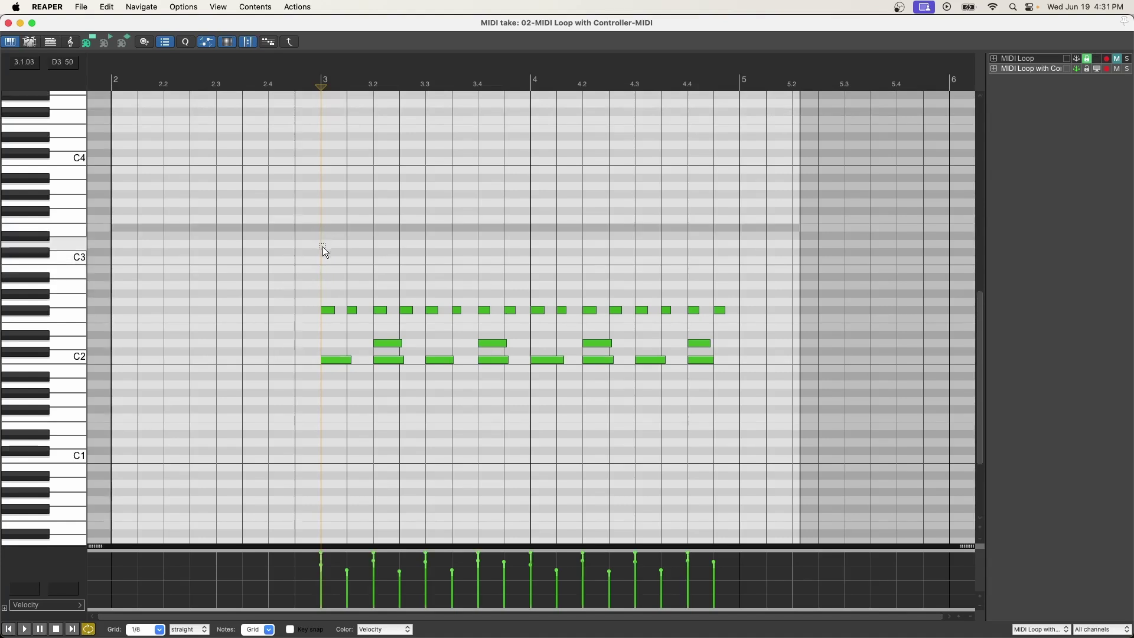
Play short three-note fills into bars 4 and 5 on the virtual keyboard during one loop pass
{"action": "key", "text": "space"}
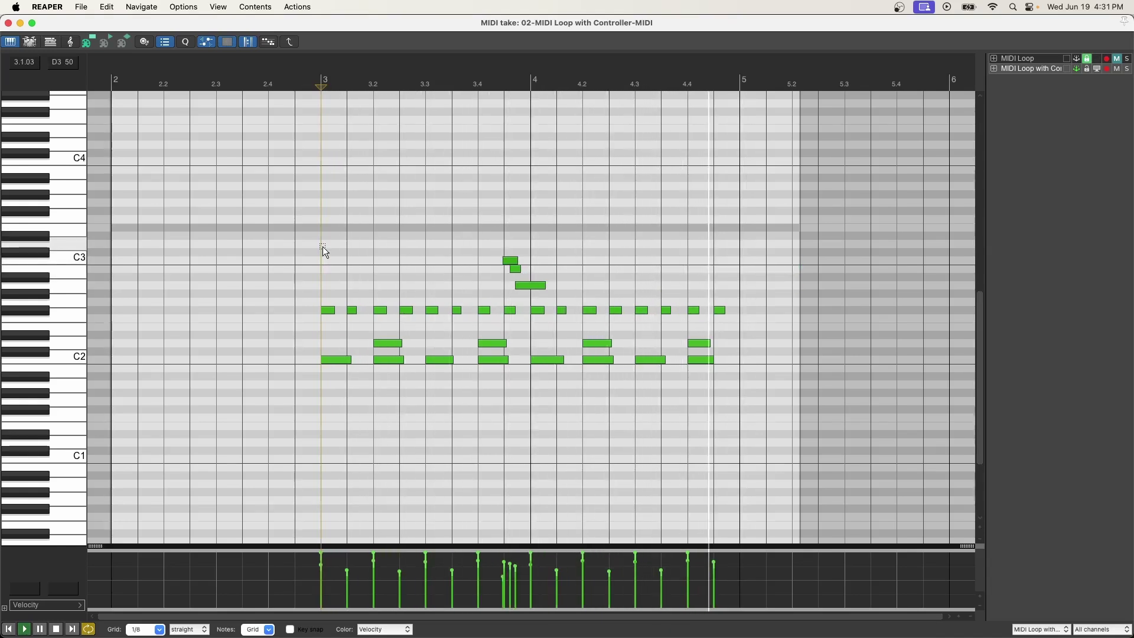
{"action": "key", "text": "space"}
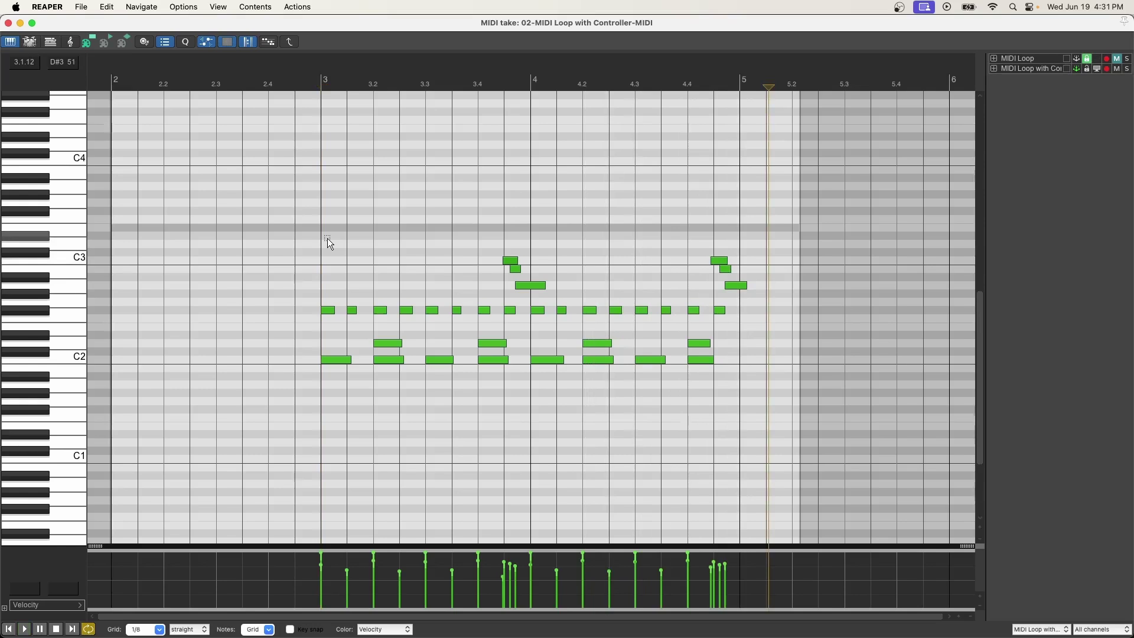
{"action": "scroll", "coordinate": [513, 225], "scroll_direction": "up", "scroll_amount": 3}
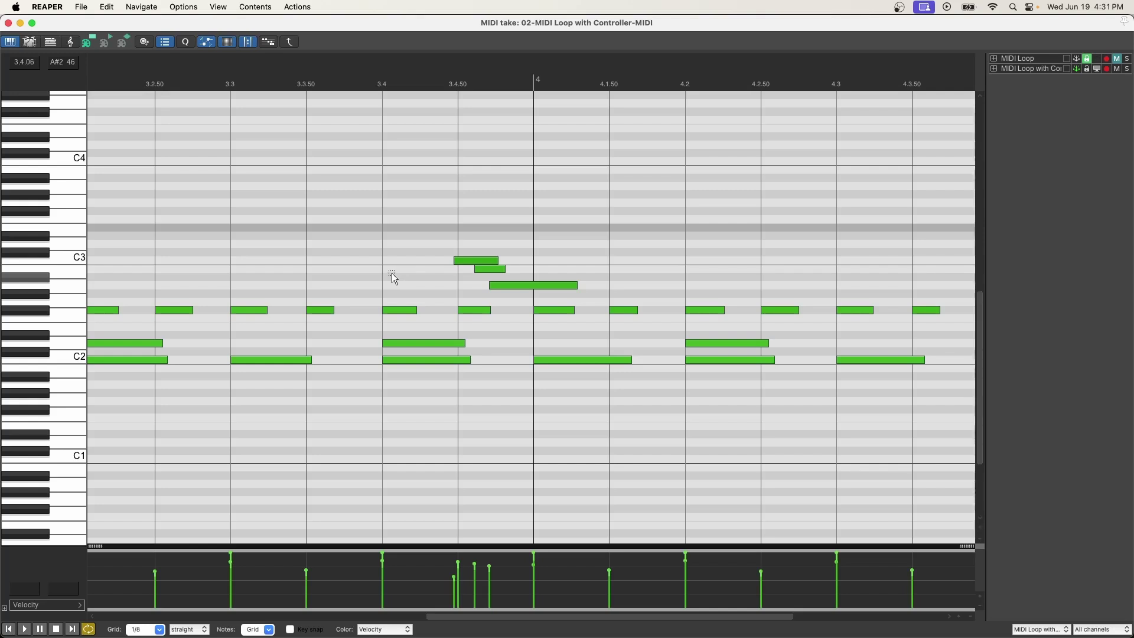
{"action": "left_click", "coordinate": [157, 629]}
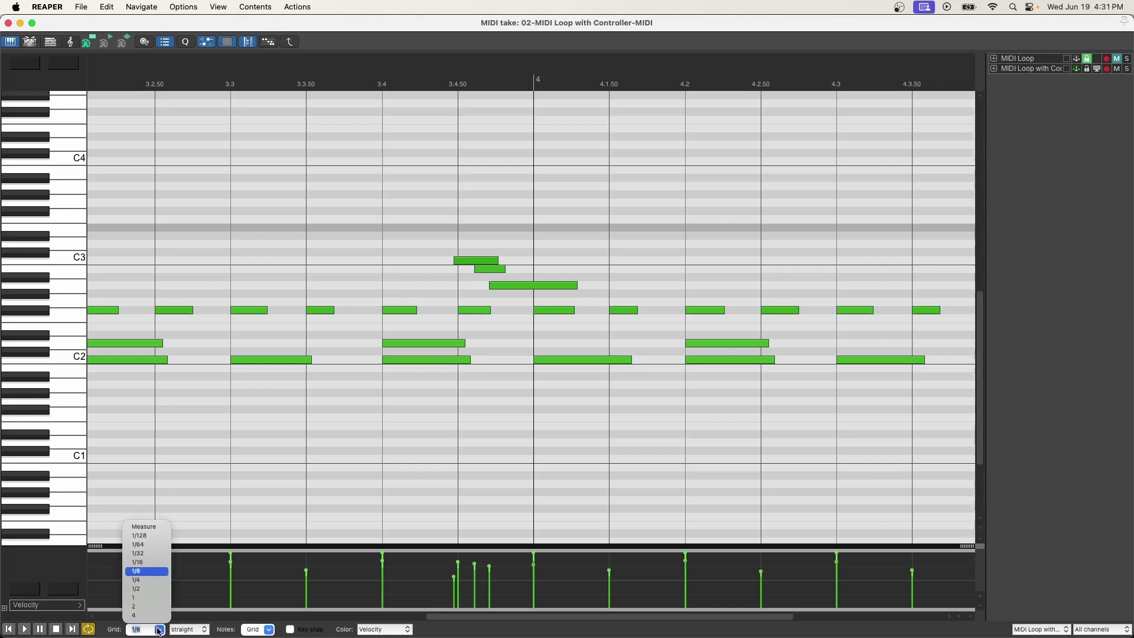
Set the grid to 1/32 and quantize both high three-note fills
{"action": "left_click", "coordinate": [141, 554]}
{"action": "left_click", "coordinate": [436, 231]}
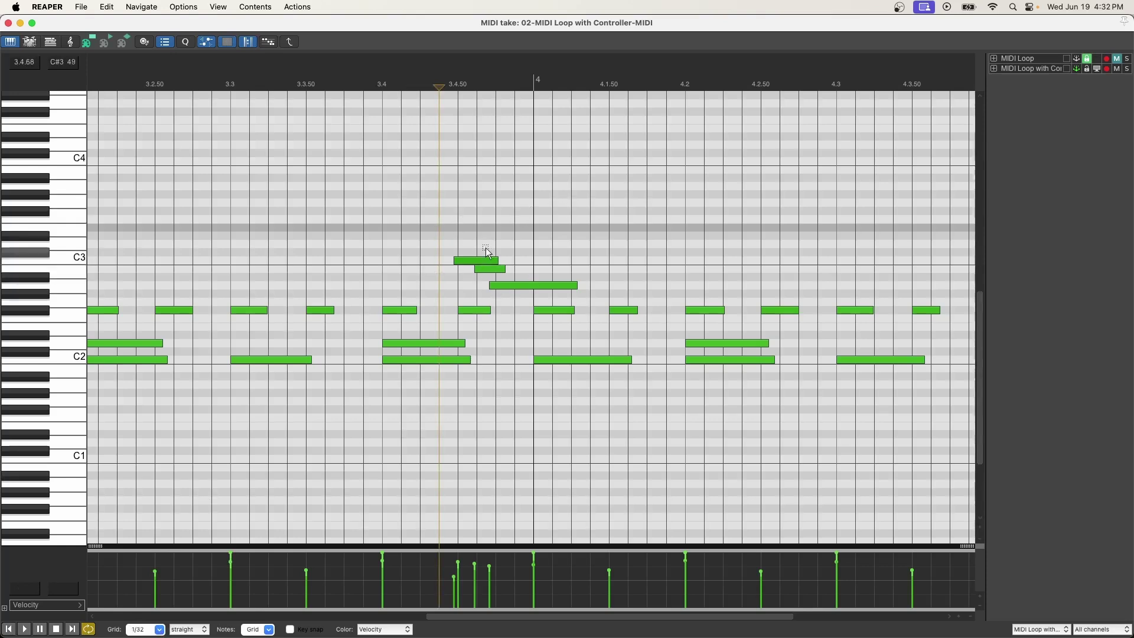
{"action": "scroll", "coordinate": [486, 247], "scroll_direction": "down", "scroll_amount": 5}
{"action": "left_click_drag", "start_coordinate": [495, 244], "coordinate": [771, 294]}
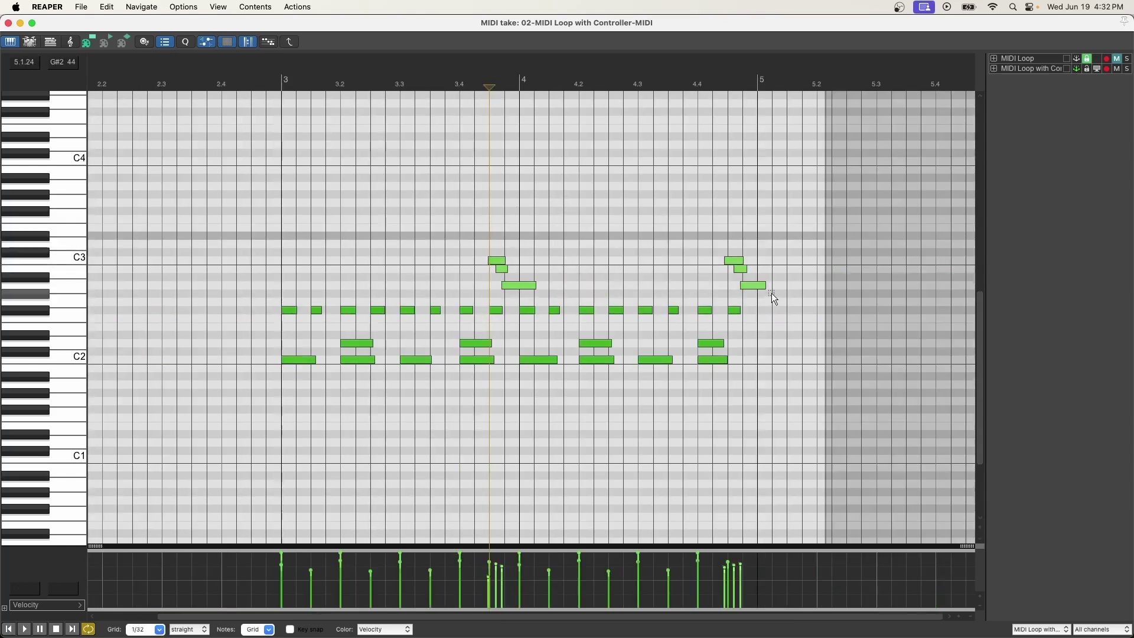
{"action": "key", "text": "q"}
{"action": "left_click", "coordinate": [206, 211]}
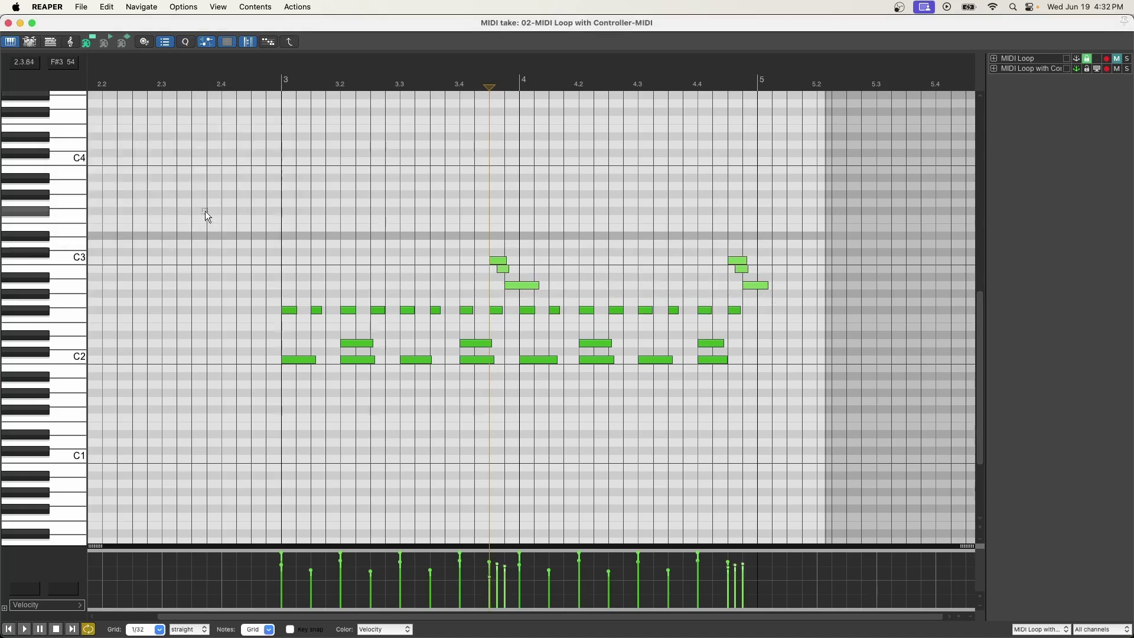
Play the loop from bar 3 to hear the quantized fills
{"action": "scroll", "coordinate": [205, 211], "scroll_direction": "down", "scroll_amount": 3}
{"action": "left_click", "coordinate": [144, 629]}
{"action": "left_click", "coordinate": [424, 176]}
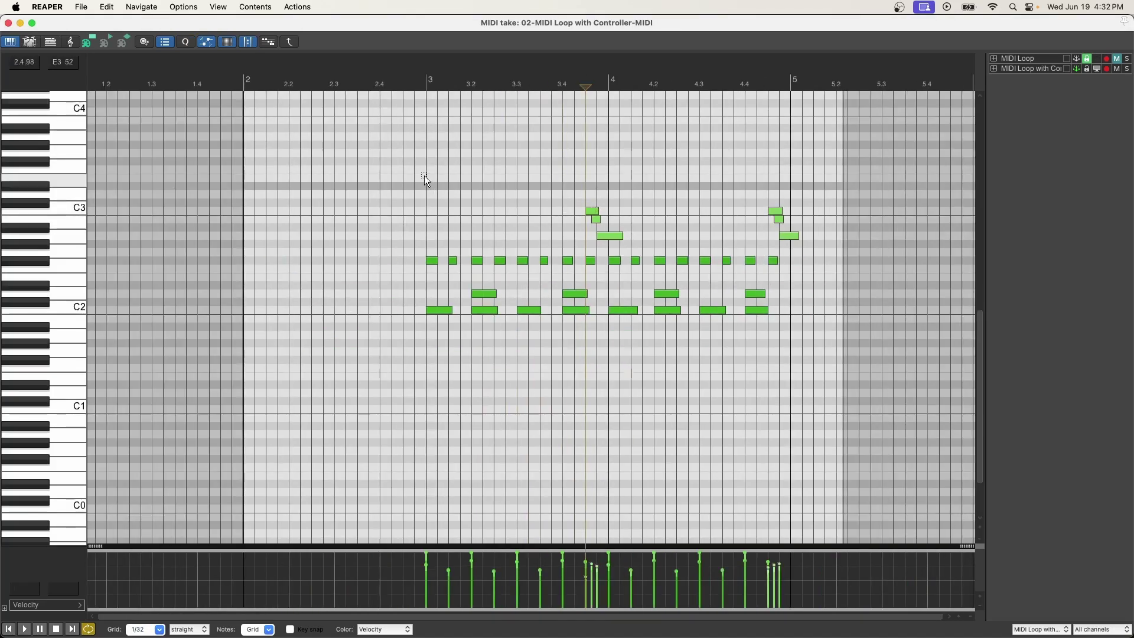
{"action": "left_click", "coordinate": [424, 175]}
{"action": "key", "text": "space"}
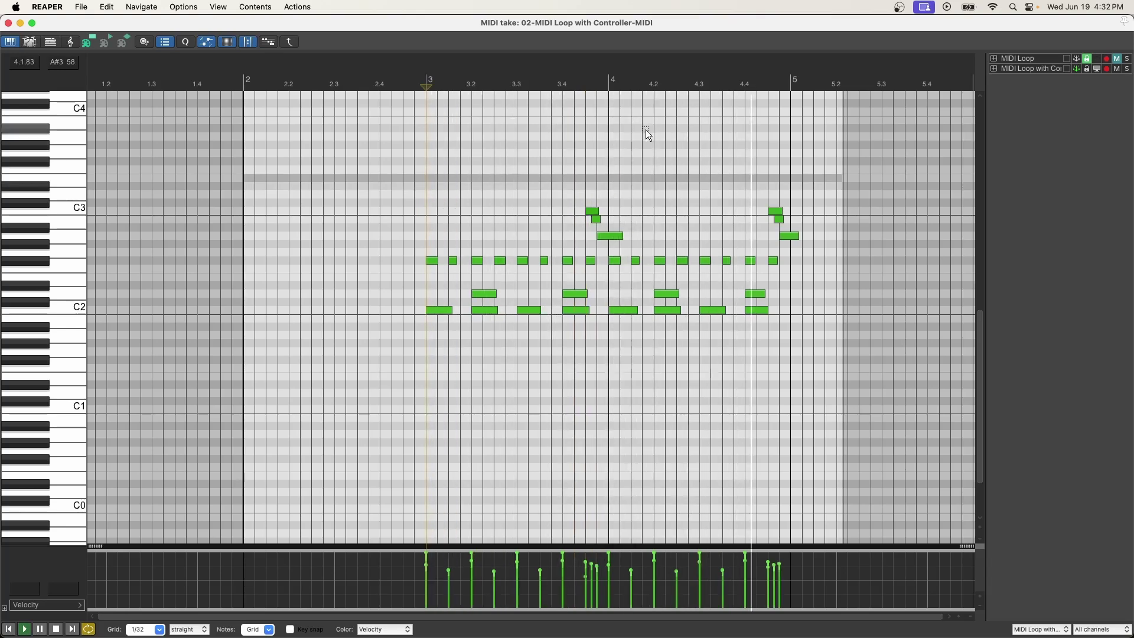
{"action": "left_click", "coordinate": [609, 165]}
Move the long fill note to start on bar 4 and play back to check it
{"action": "scroll", "coordinate": [615, 269], "scroll_direction": "up", "scroll_amount": 5}
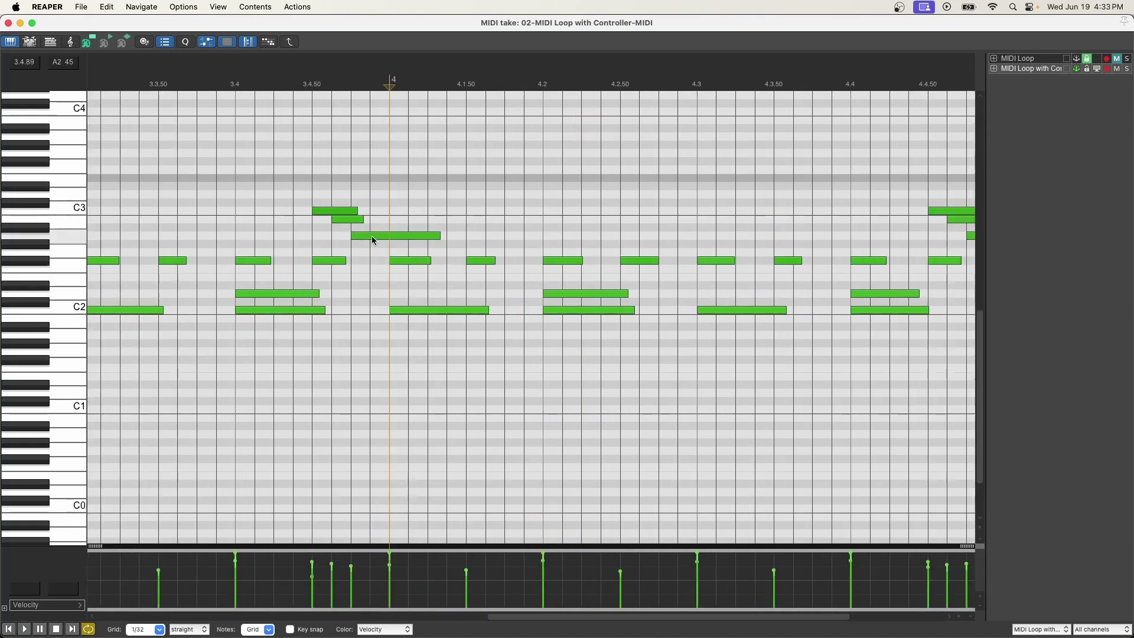
{"action": "left_click_drag", "start_coordinate": [350, 218], "coordinate": [427, 236]}
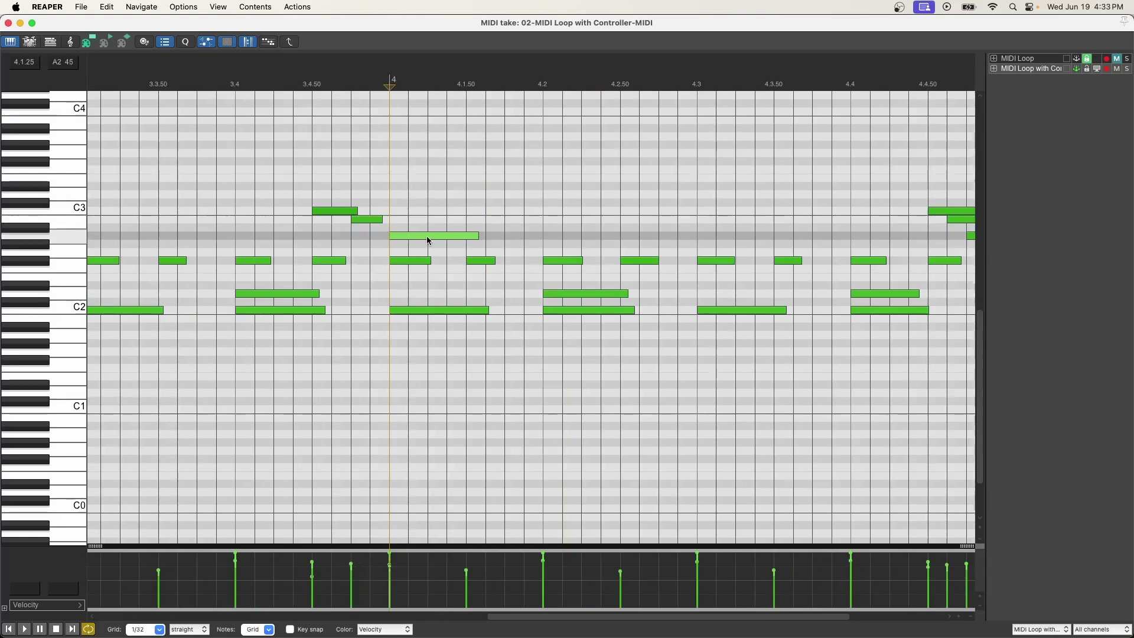
{"action": "left_click", "coordinate": [175, 136]}
{"action": "key", "text": "space"}
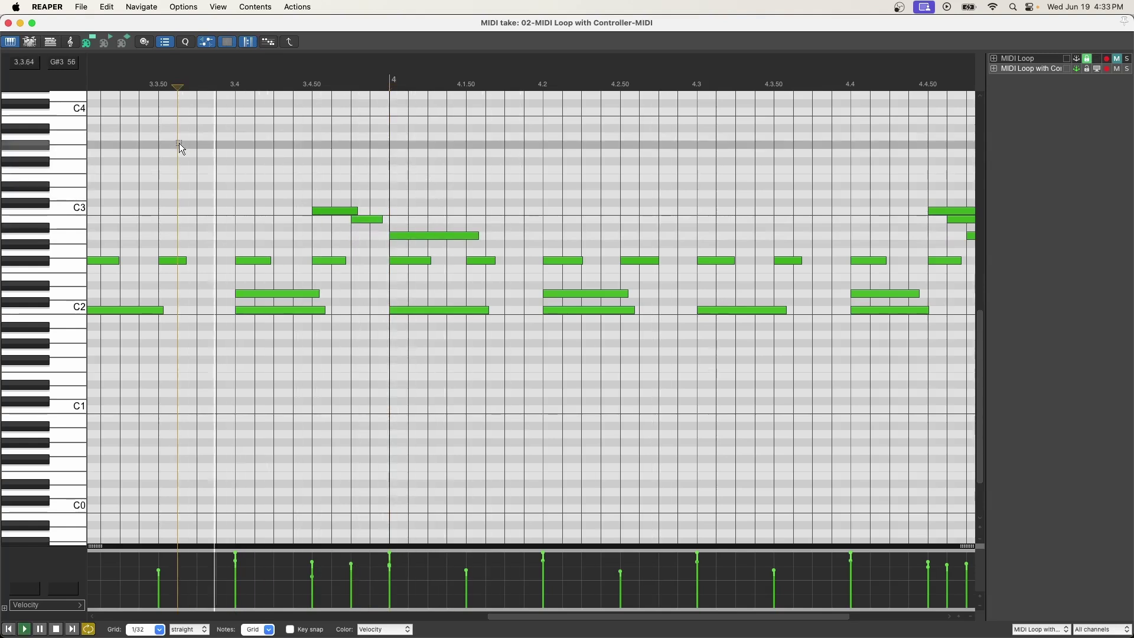
{"action": "key", "text": "space"}
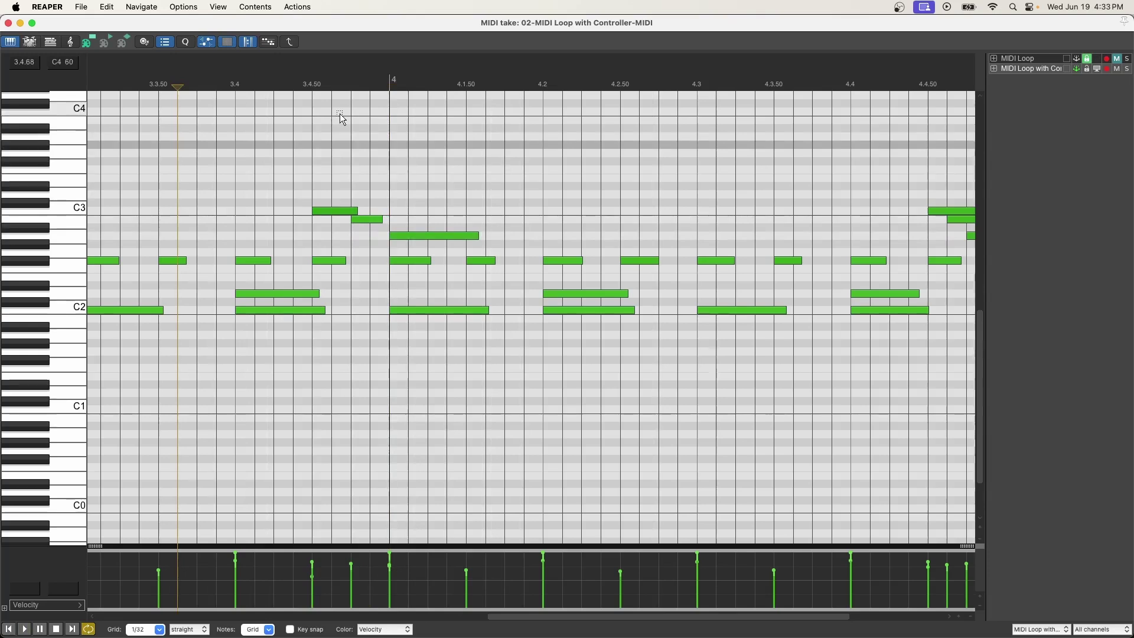
Close the MIDI editor and return the edit position to bar 3
{"action": "scroll", "coordinate": [158, 242], "scroll_direction": "down", "scroll_amount": 3}
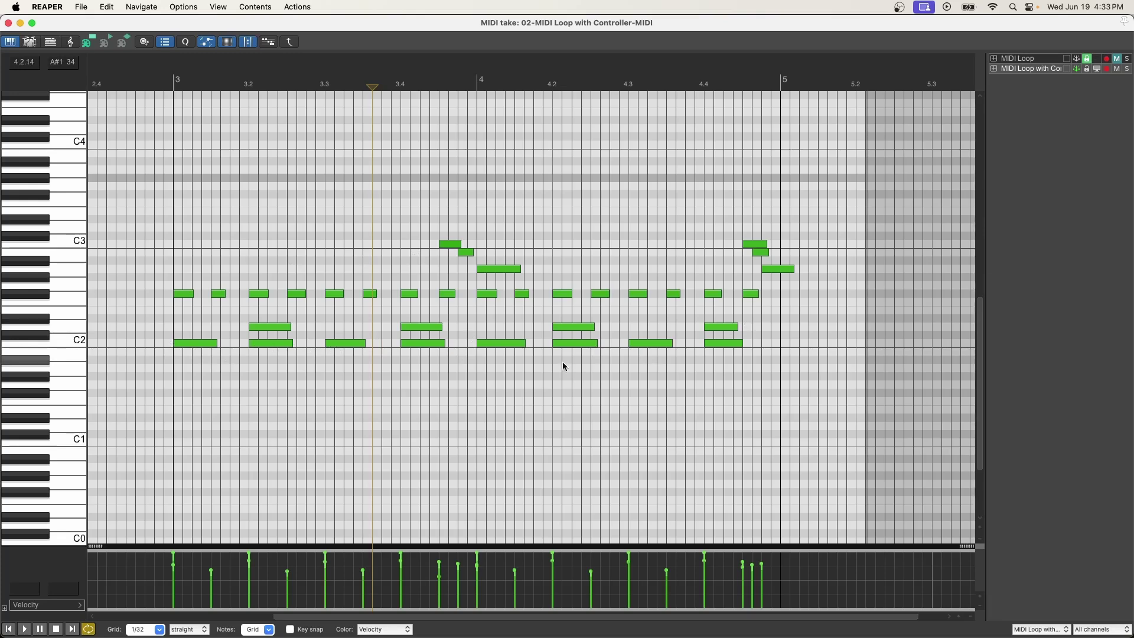
{"action": "key", "text": "Escape"}
{"action": "left_click", "coordinate": [425, 270]}
{"action": "left_click", "coordinate": [408, 269]}
{"action": "scroll", "coordinate": [408, 270], "scroll_direction": "up", "scroll_amount": 3}
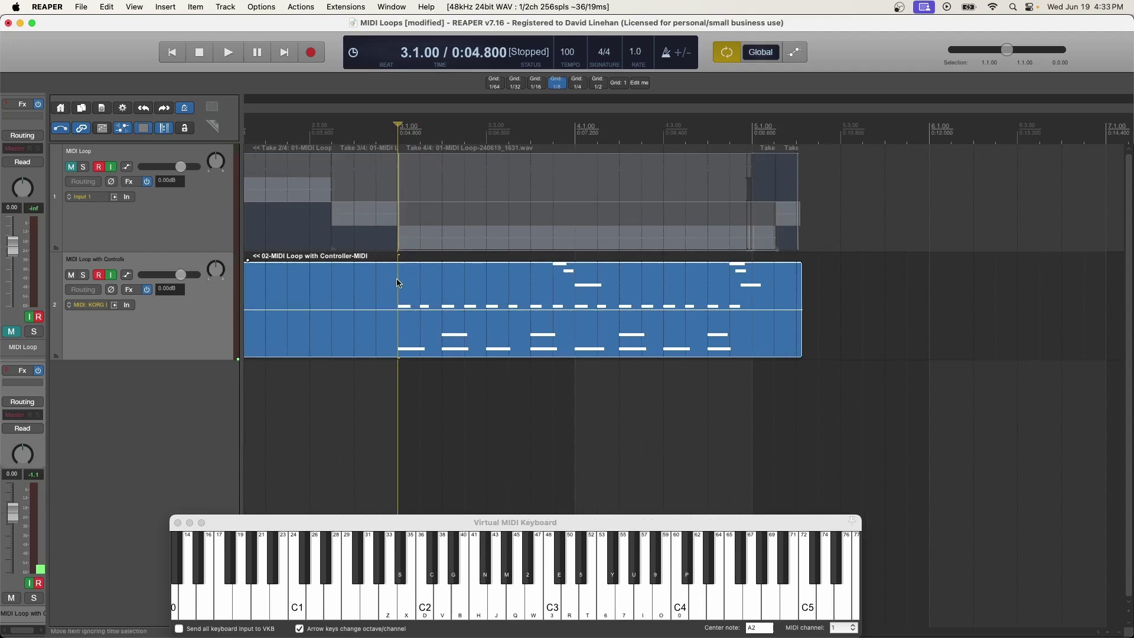
Split the item at bar 3, trim its end, delete the left piece, and move the loop to bar 3
{"action": "key", "text": "s"}
{"action": "left_click_drag", "start_coordinate": [801, 301], "coordinate": [752, 302]}
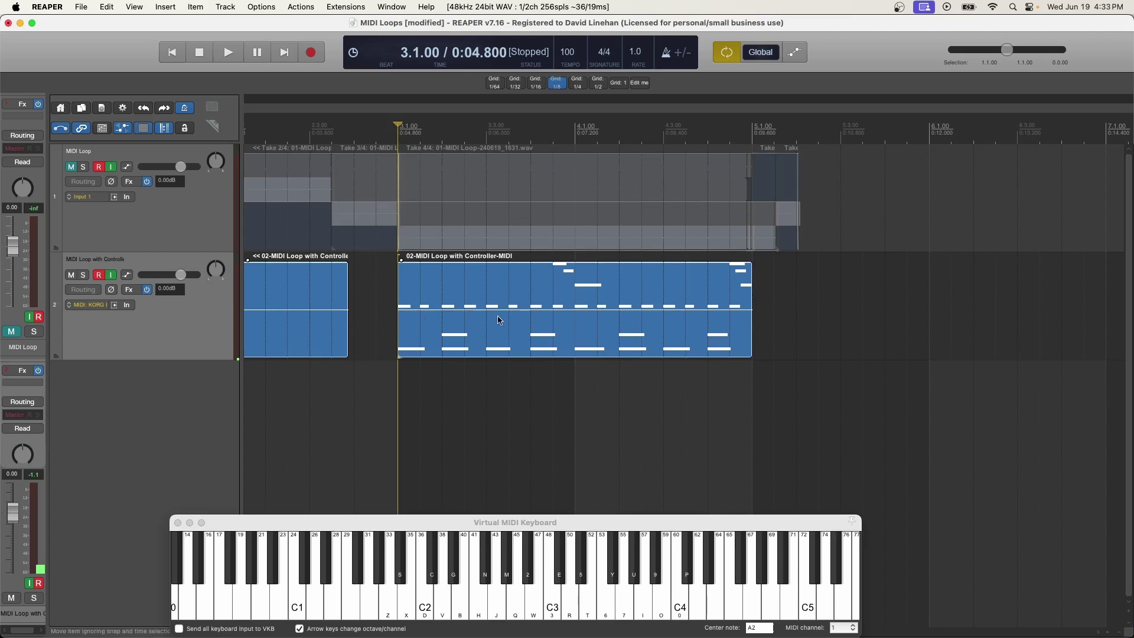
{"action": "left_click", "coordinate": [311, 278]}
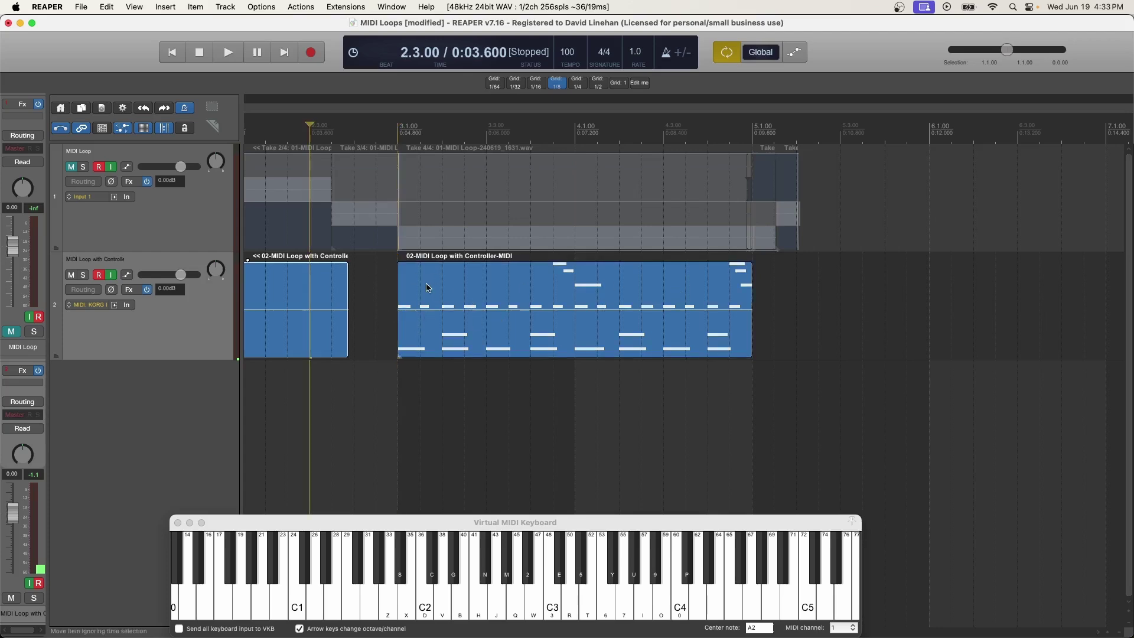
{"action": "key", "text": "Delete"}
{"action": "left_click_drag", "start_coordinate": [449, 276], "coordinate": [302, 287]}
{"action": "left_click", "coordinate": [399, 278]}
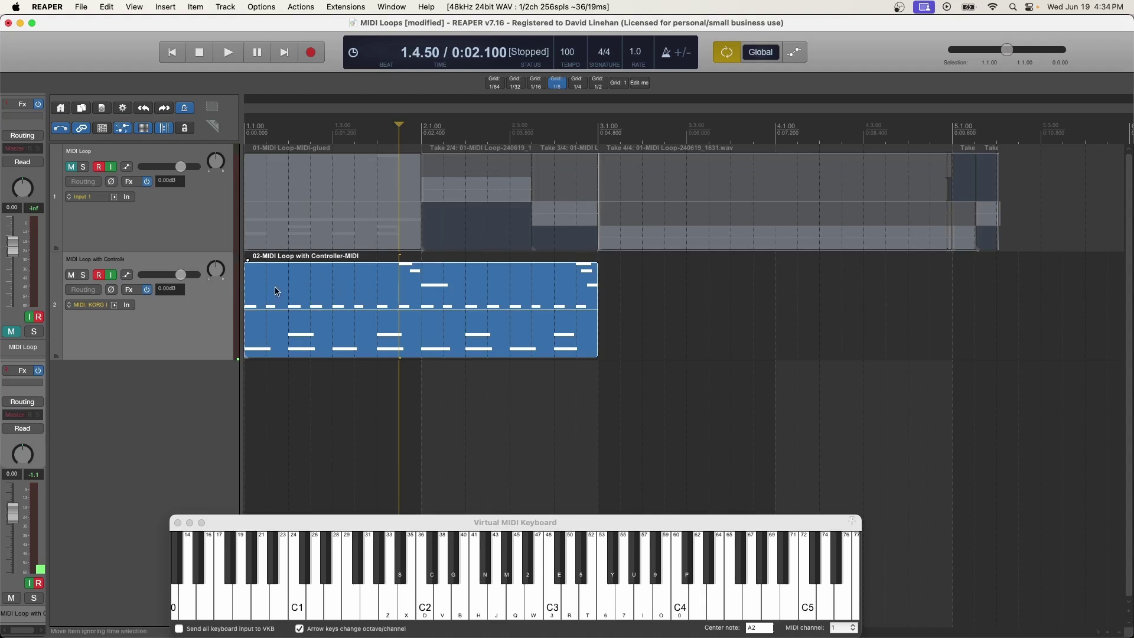
{"action": "left_click_drag", "start_coordinate": [290, 279], "coordinate": [665, 273]}
Clear the selections, remove the first track, and select the remaining MIDI track
{"action": "left_click", "coordinate": [805, 271]}
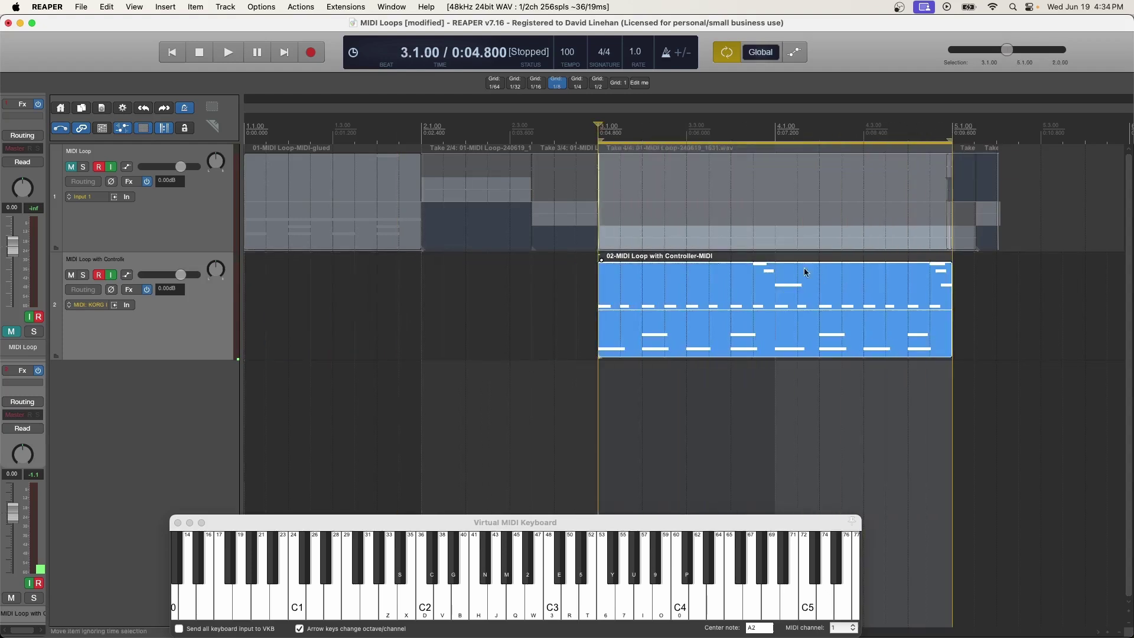
{"action": "left_click", "coordinate": [356, 414]}
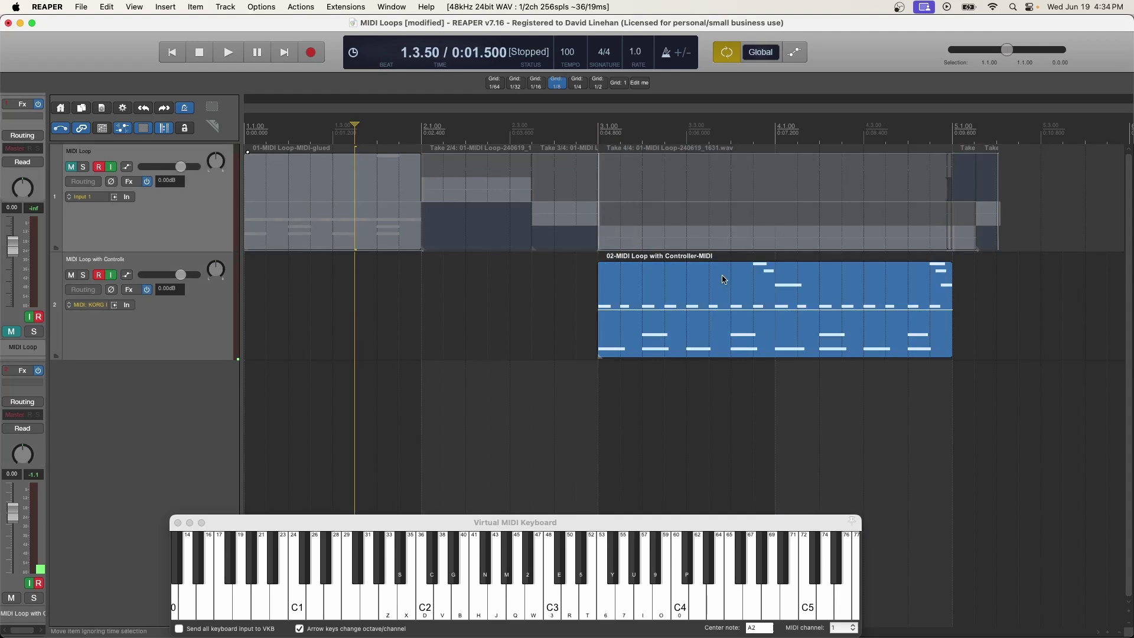
{"action": "left_click", "coordinate": [732, 414]}
{"action": "left_click", "coordinate": [215, 194]}
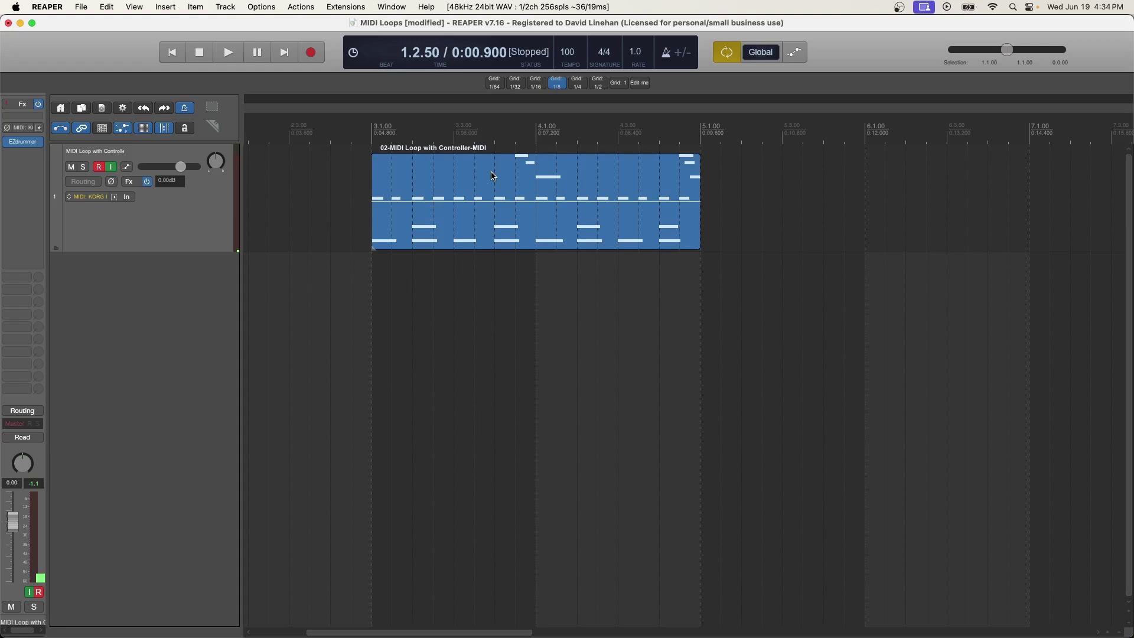
{"action": "left_click", "coordinate": [494, 176]}
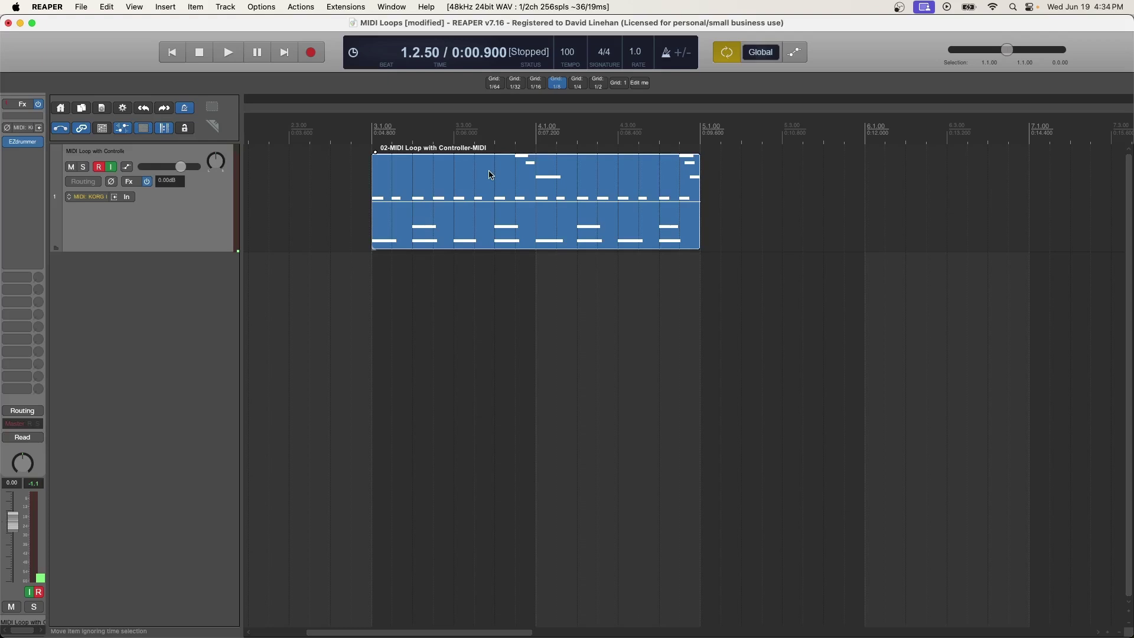
In Export project MIDI, set Consolidate MIDI items to All, then close the dialog
{"action": "left_click", "coordinate": [81, 6]}
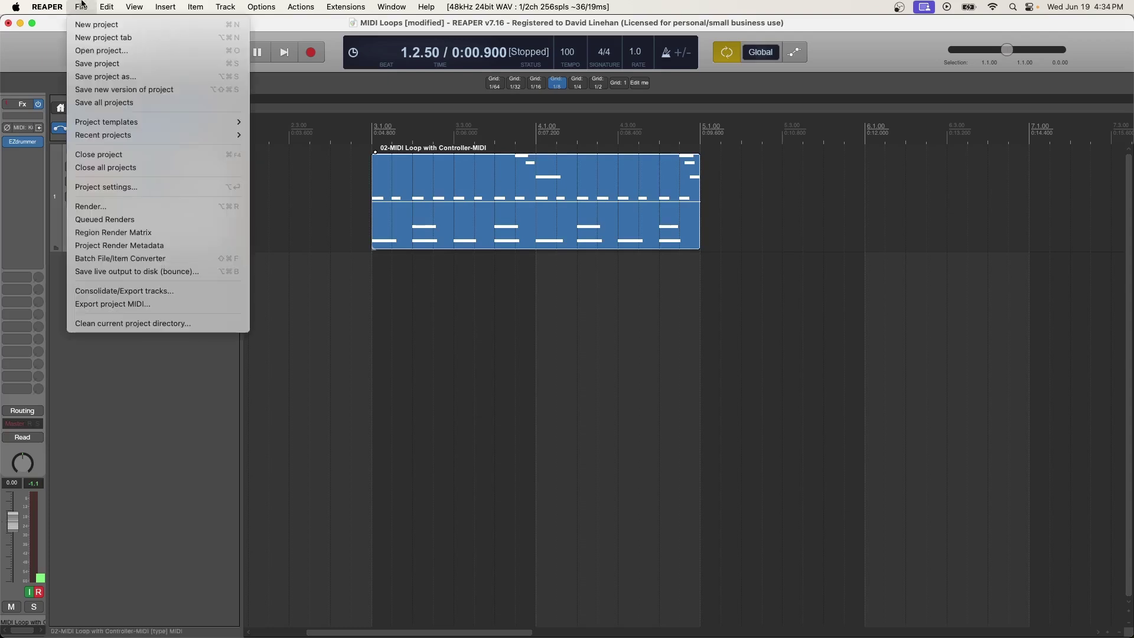
{"action": "left_click", "coordinate": [133, 305]}
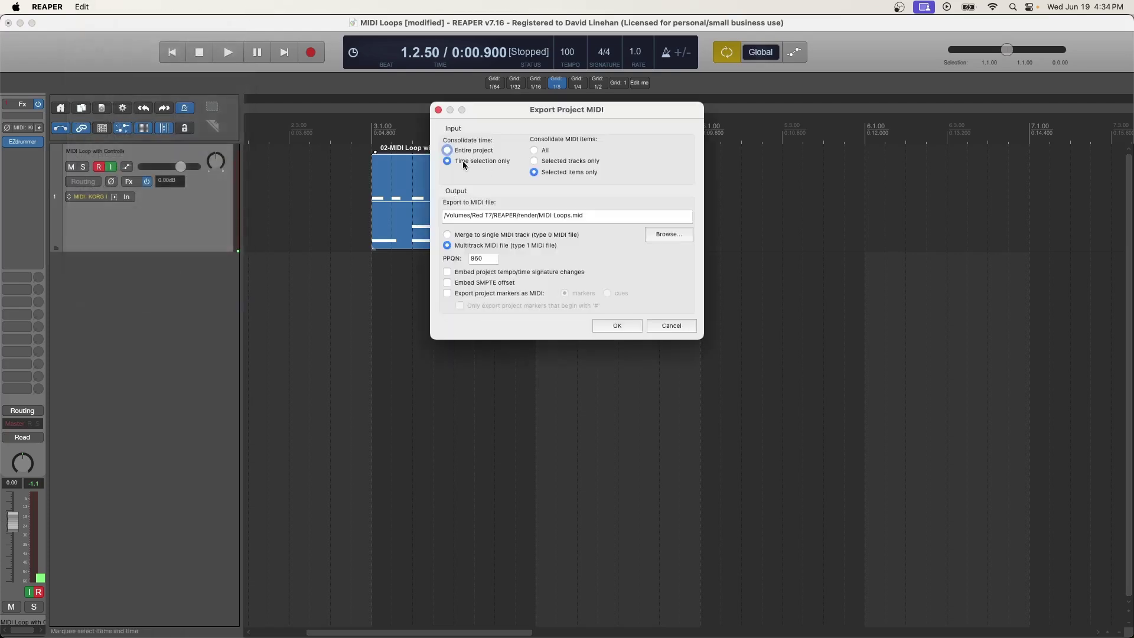
{"action": "left_click", "coordinate": [536, 150]}
{"action": "left_click_drag", "start_coordinate": [532, 110], "coordinate": [565, 325]}
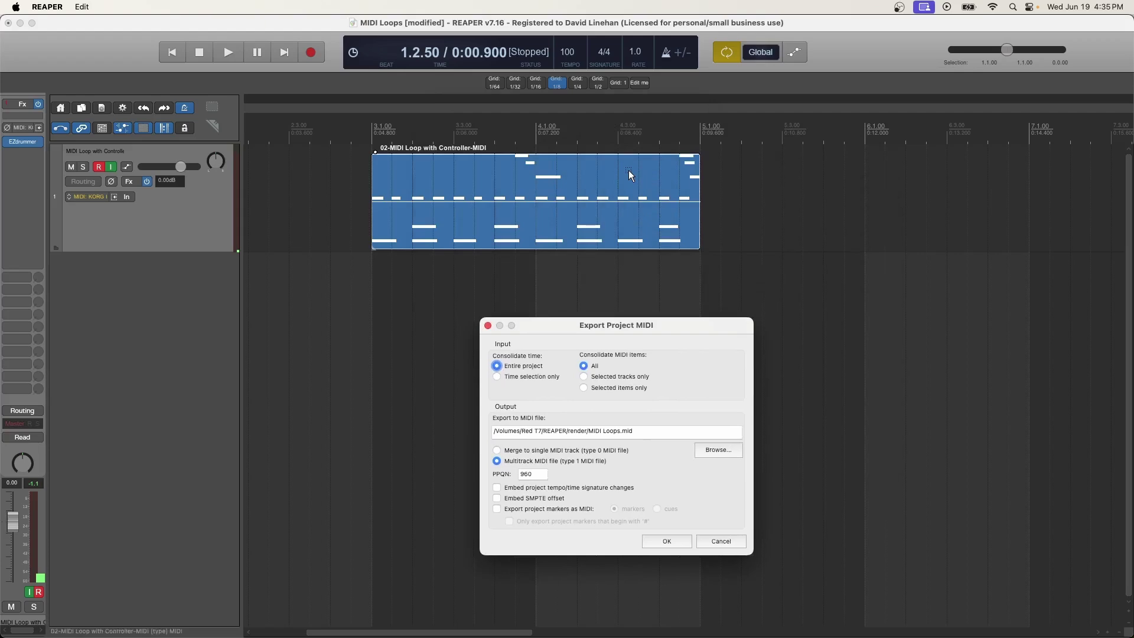
{"action": "key", "text": "Escape"}
{"action": "scroll", "coordinate": [496, 175], "scroll_direction": "left", "scroll_amount": 5}
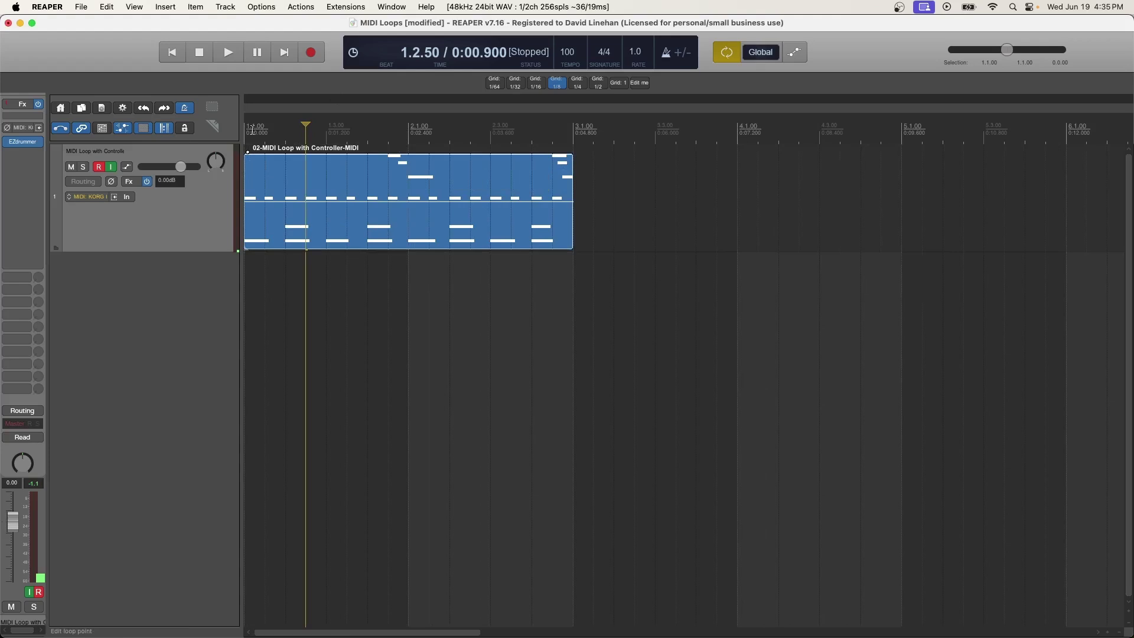
Move the MIDI loop item so it starts at bar 3
{"action": "left_click", "coordinate": [471, 170]}
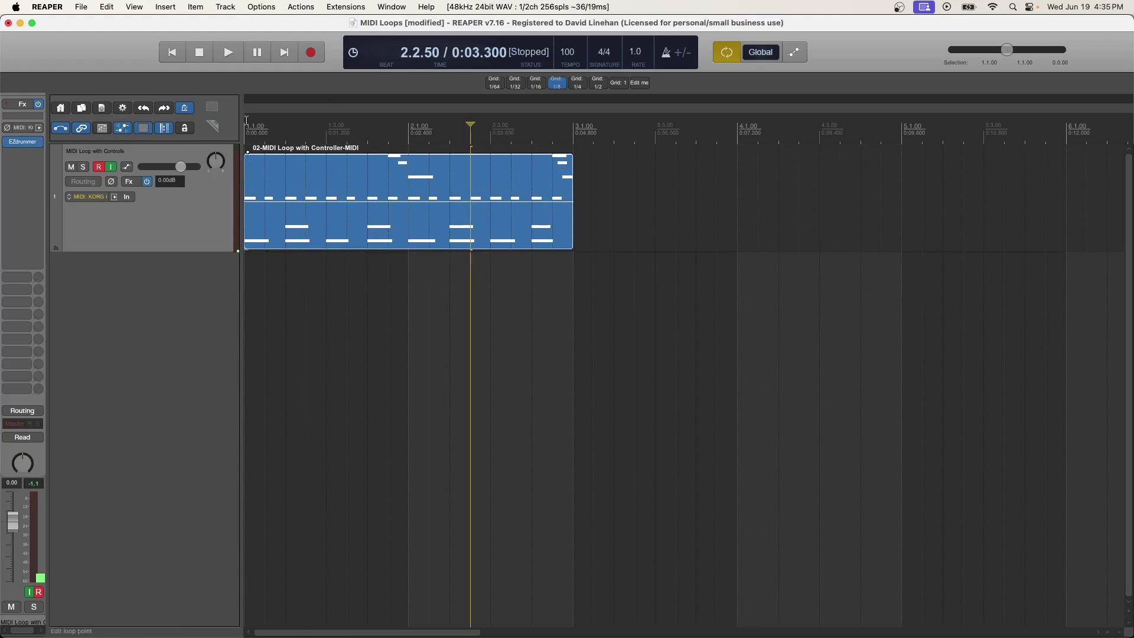
{"action": "left_click_drag", "start_coordinate": [246, 120], "coordinate": [572, 136]}
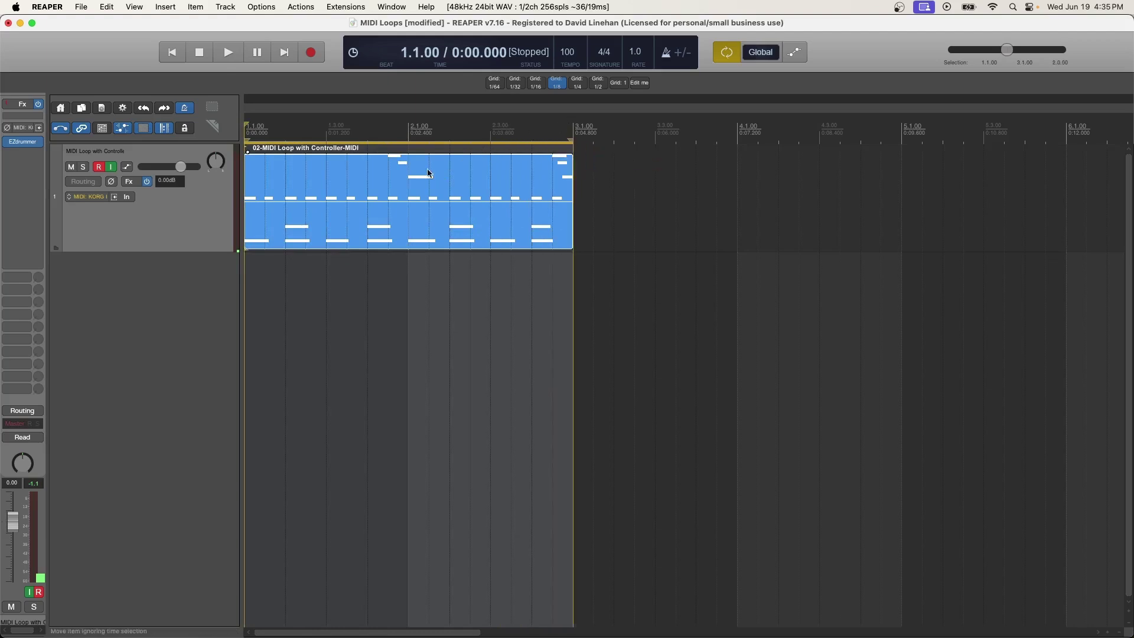
{"action": "left_click", "coordinate": [427, 173]}
{"action": "left_click_drag", "start_coordinate": [336, 175], "coordinate": [664, 170]}
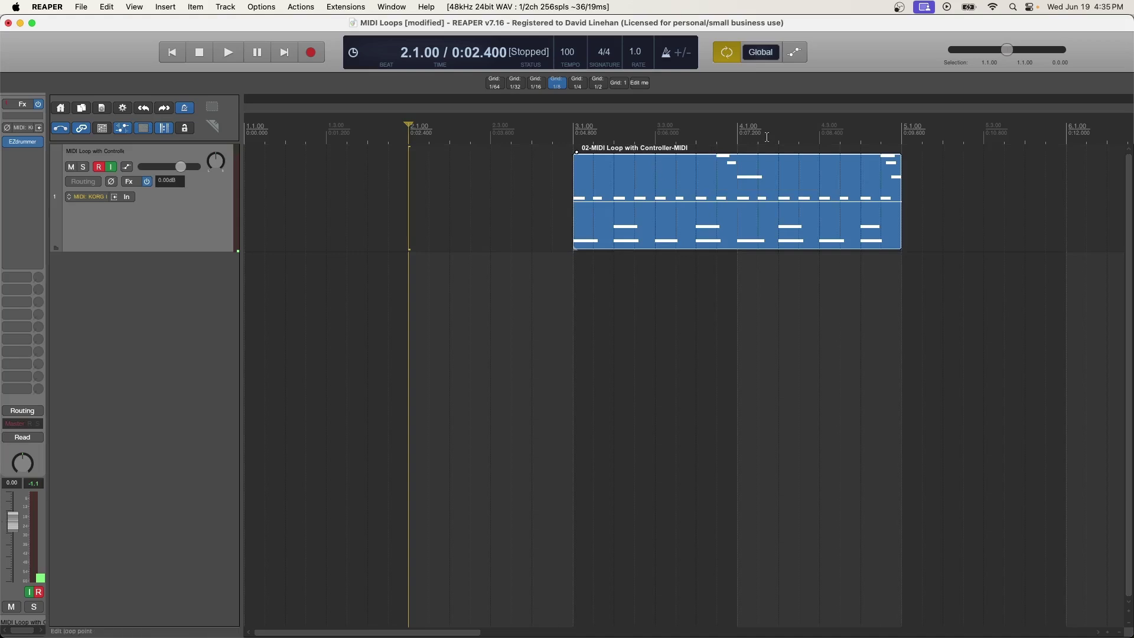
Make a time selection spanning exactly bars 3 to 5
{"action": "left_click_drag", "start_coordinate": [900, 131], "coordinate": [212, 146]}
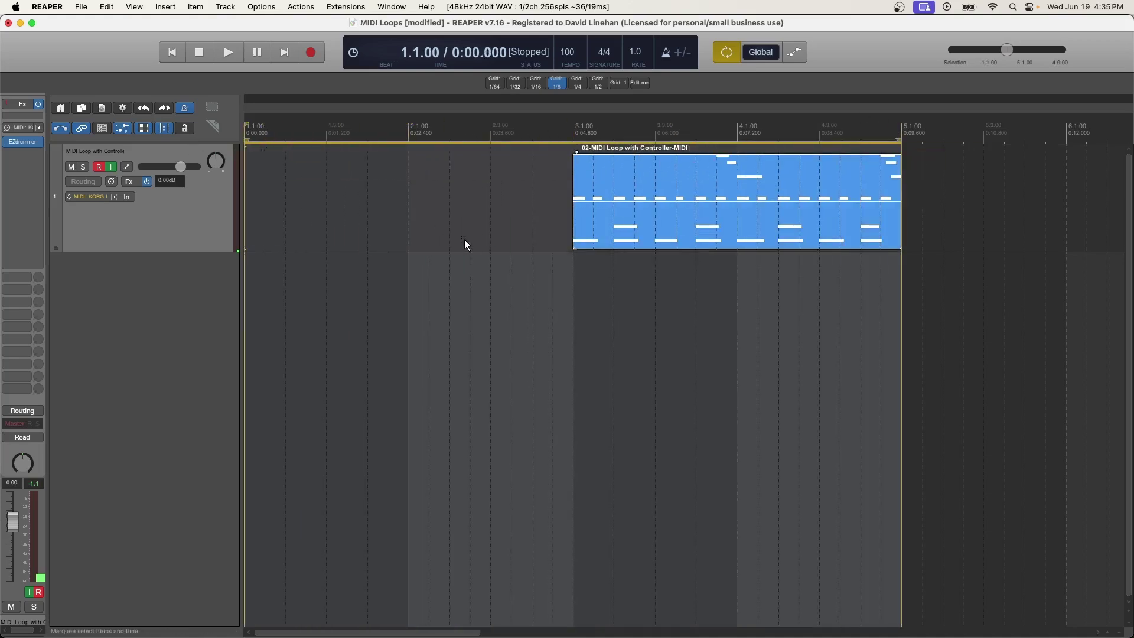
{"action": "left_click", "coordinate": [779, 126]}
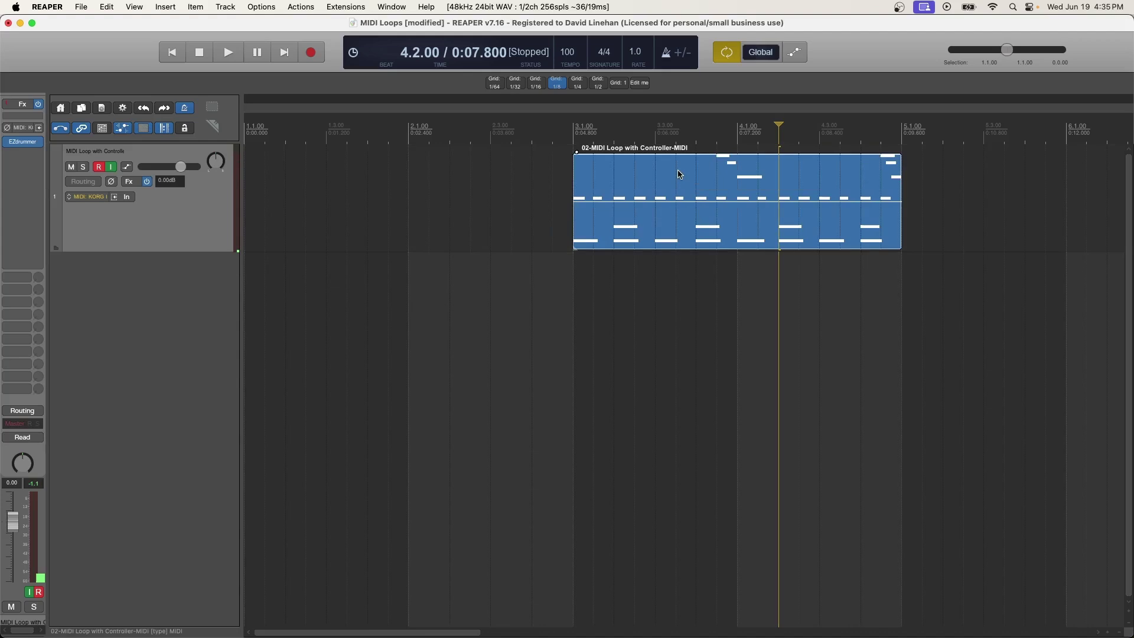
{"action": "left_click_drag", "start_coordinate": [575, 127], "coordinate": [898, 126]}
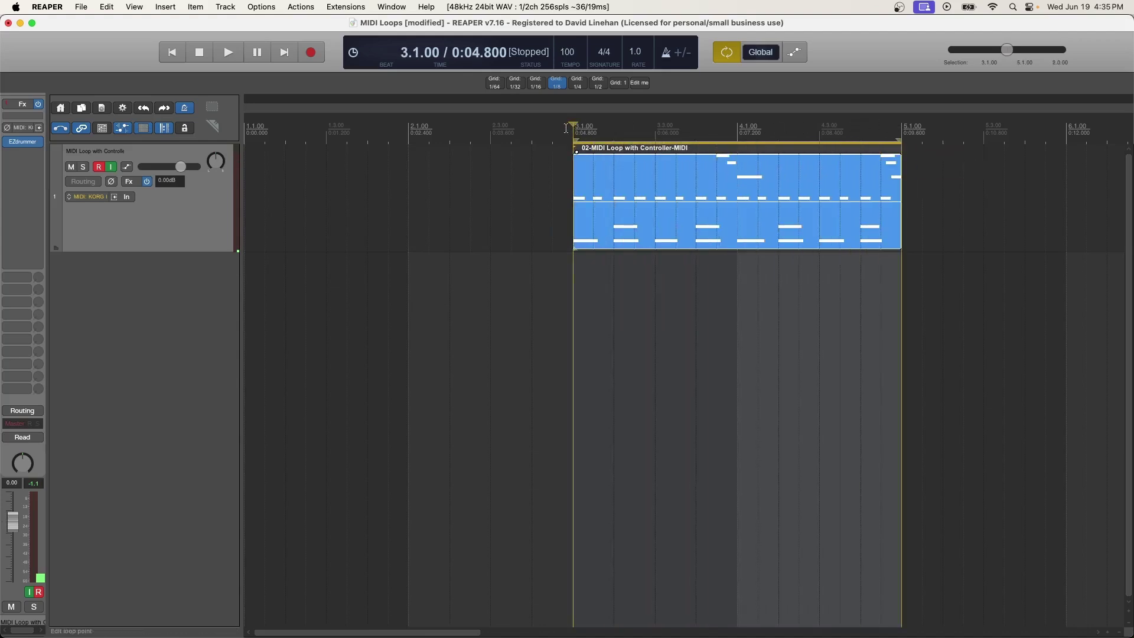
{"action": "scroll", "coordinate": [695, 204], "scroll_direction": "right", "scroll_amount": 4}
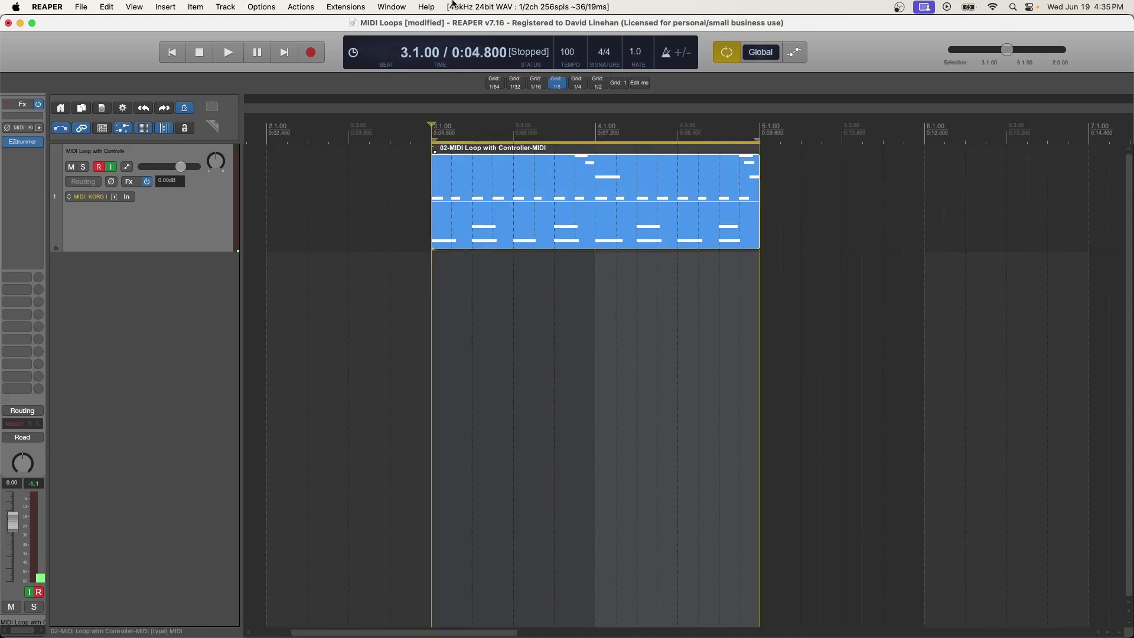
Open Export project MIDI and keep it exporting selected items only
{"action": "left_click", "coordinate": [81, 7]}
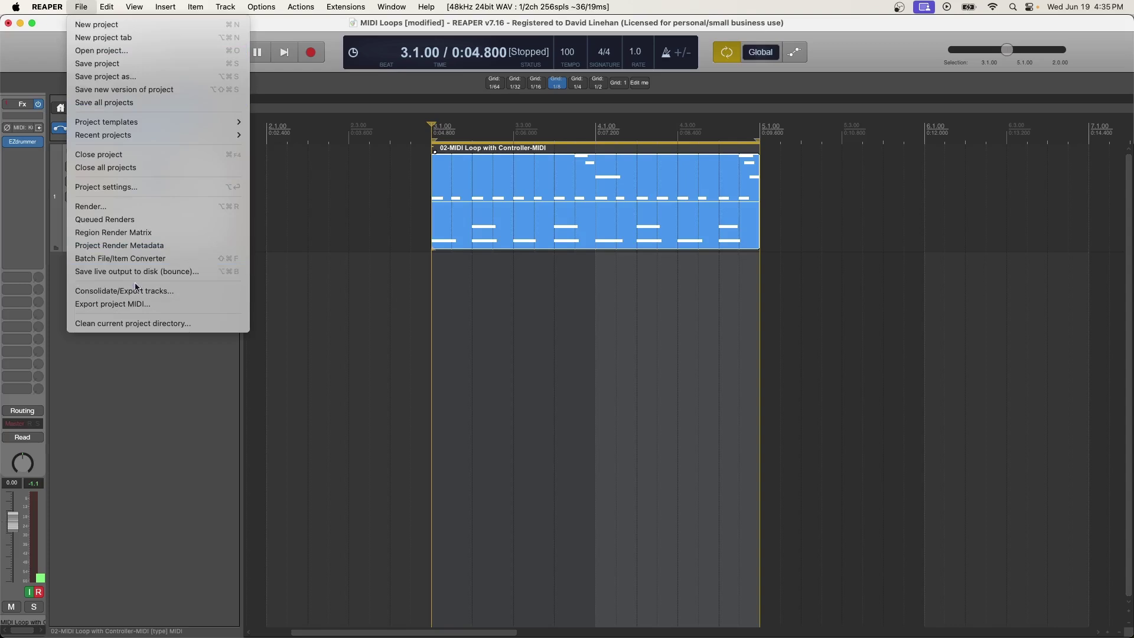
{"action": "left_click", "coordinate": [136, 303]}
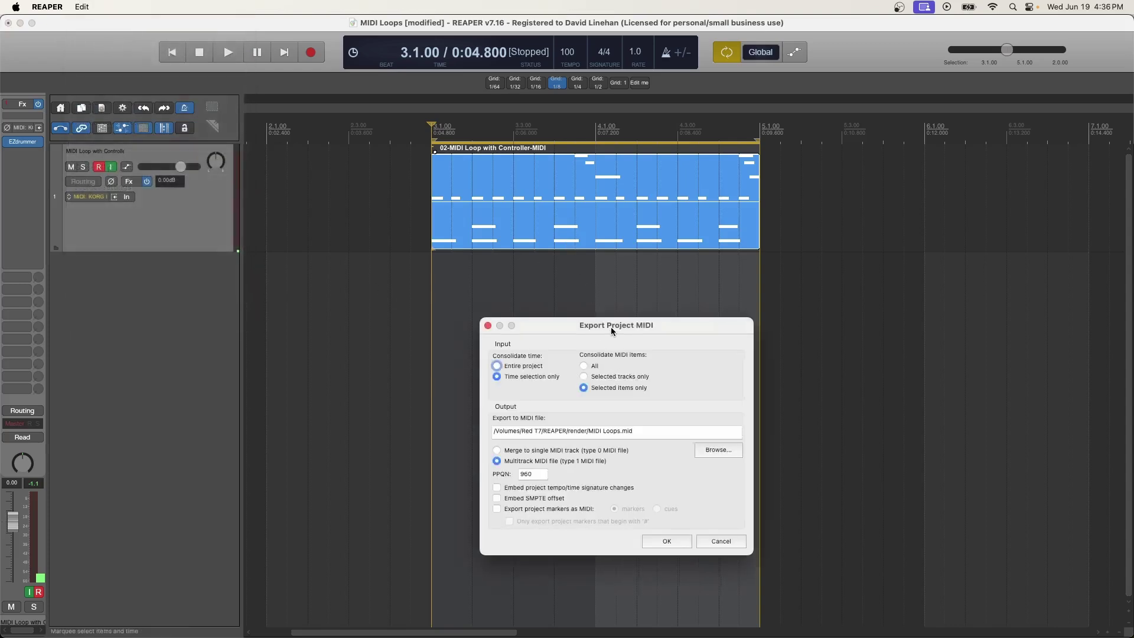
{"action": "left_click_drag", "start_coordinate": [611, 327], "coordinate": [617, 123]}
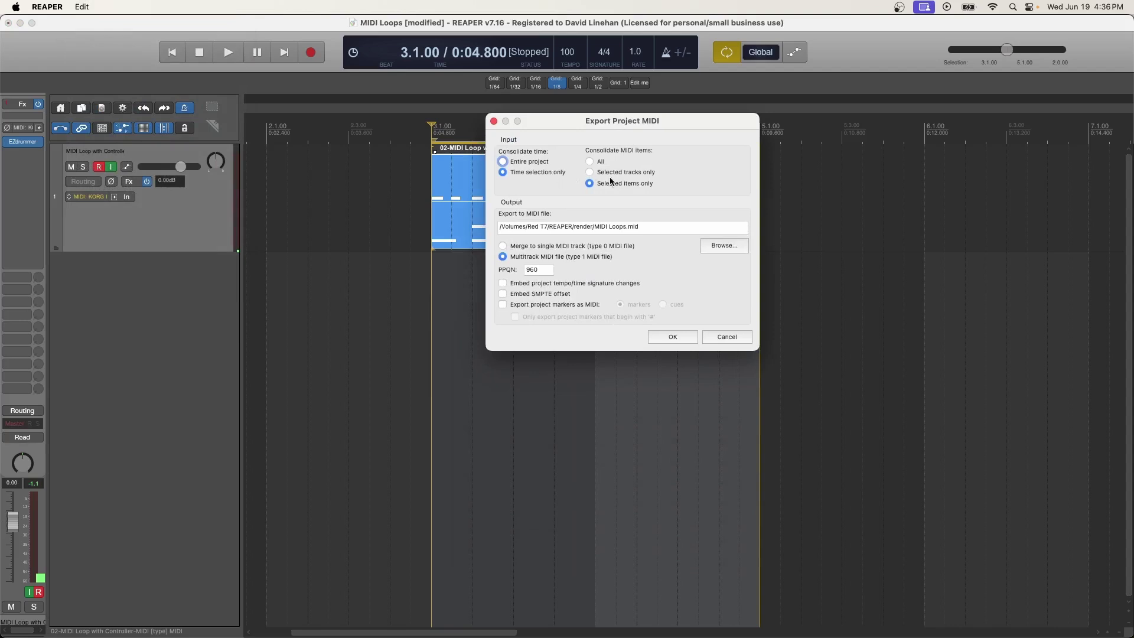
{"action": "left_click", "coordinate": [627, 173]}
{"action": "left_click", "coordinate": [590, 185]}
{"action": "left_click_drag", "start_coordinate": [596, 122], "coordinate": [852, 175]}
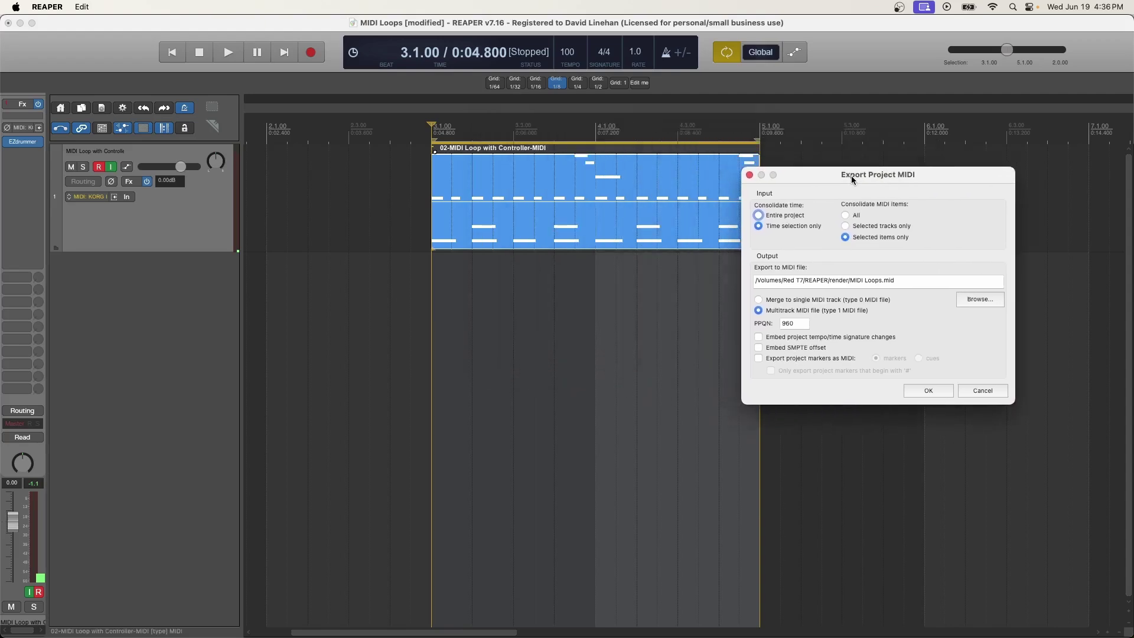
{"action": "left_click_drag", "start_coordinate": [783, 174], "coordinate": [884, 178]}
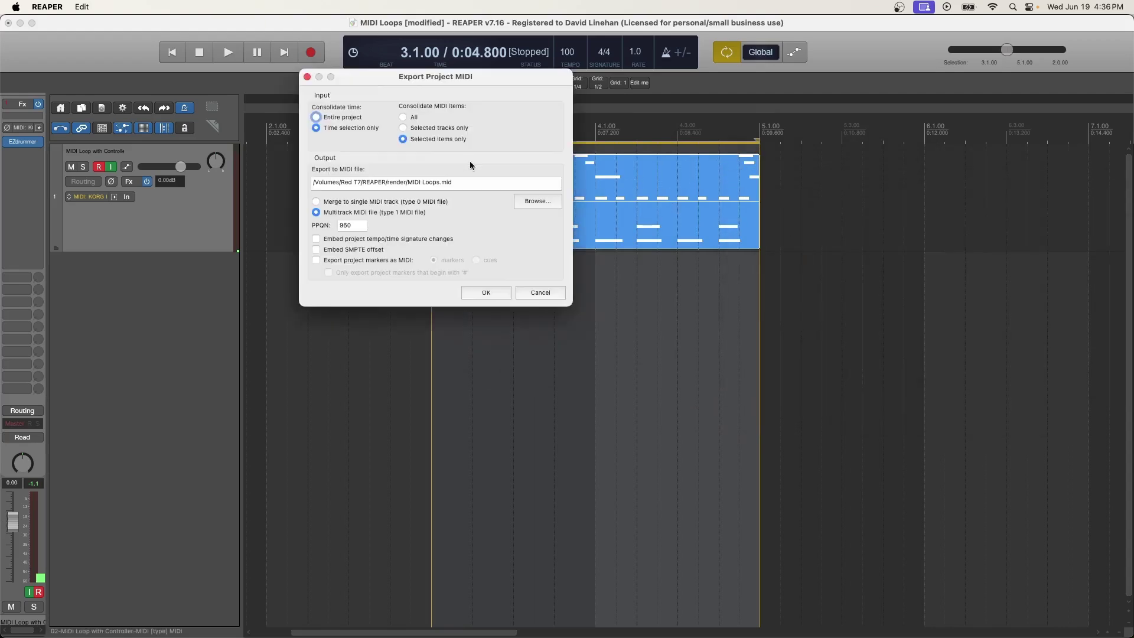
Set the export file to MIDI Loops.MID in the Desktop's MIDI Pack folder
{"action": "left_click", "coordinate": [476, 180]}
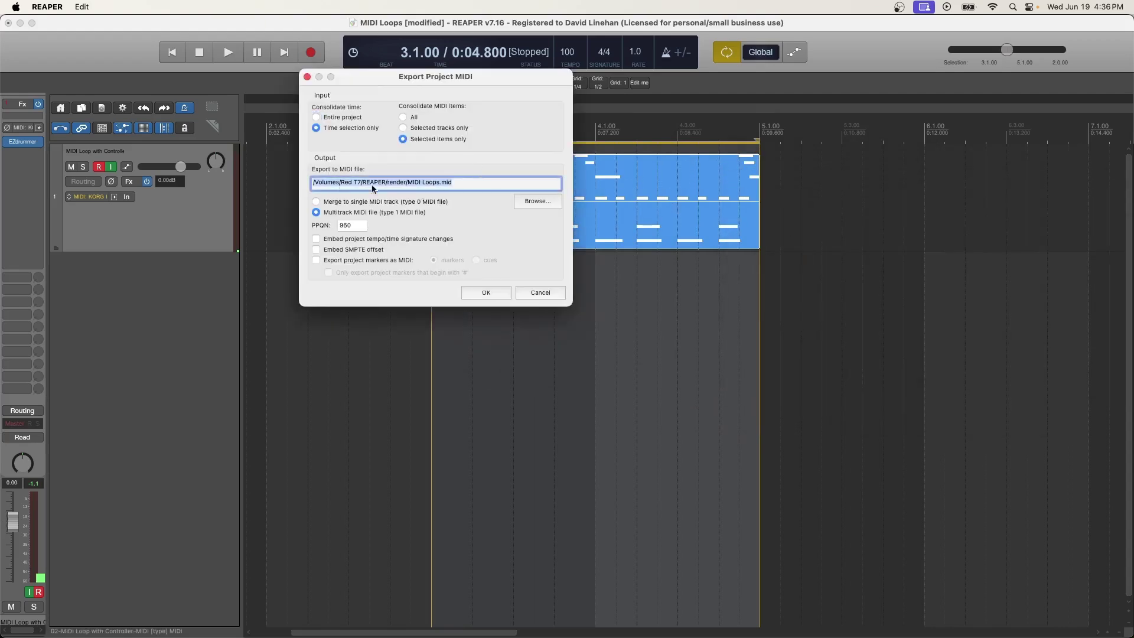
{"action": "left_click", "coordinate": [528, 203]}
{"action": "left_click", "coordinate": [378, 151]}
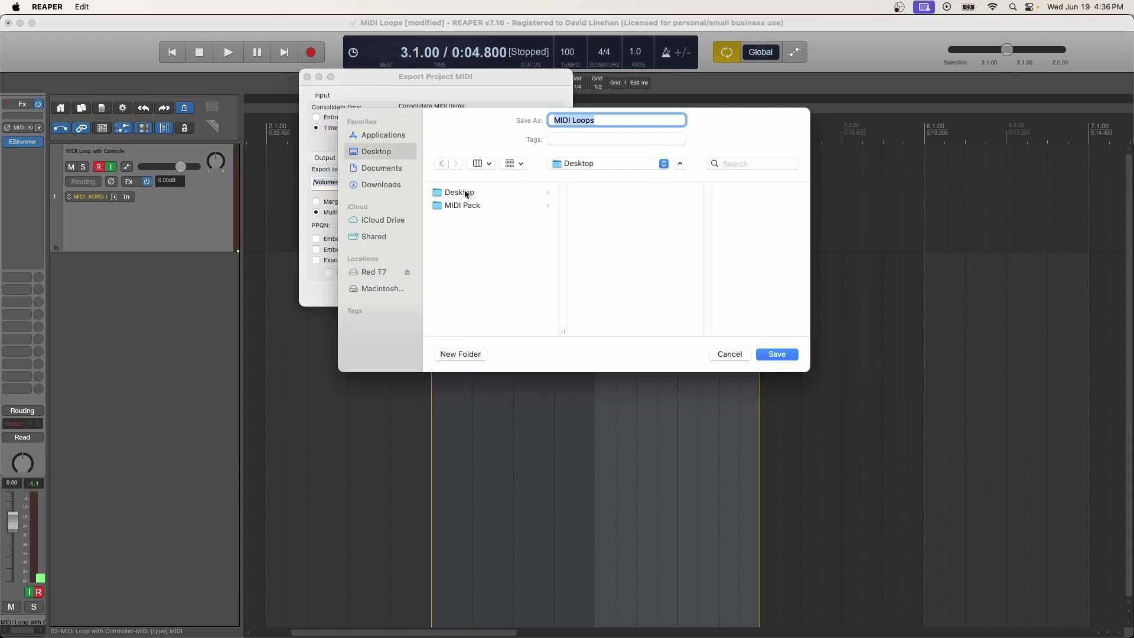
{"action": "left_click", "coordinate": [542, 200]}
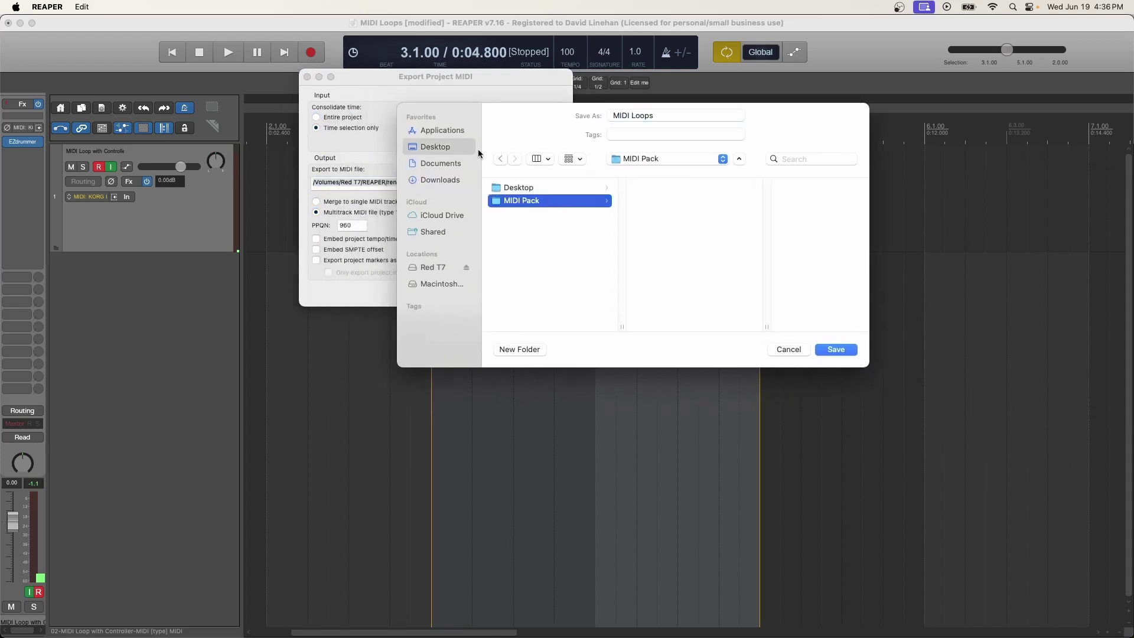
{"action": "left_click", "coordinate": [834, 350]}
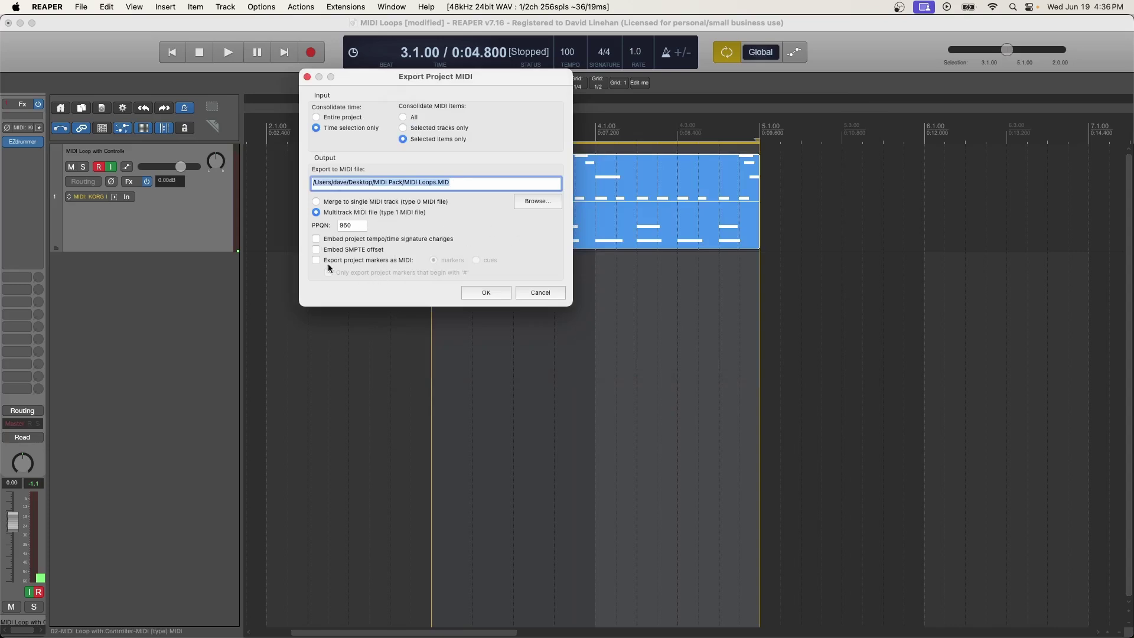
Export MIDI Loops.MID, preview it in Finder's MIDI Pack folder, then delete the selected REAPER track
{"action": "left_click", "coordinate": [486, 293]}
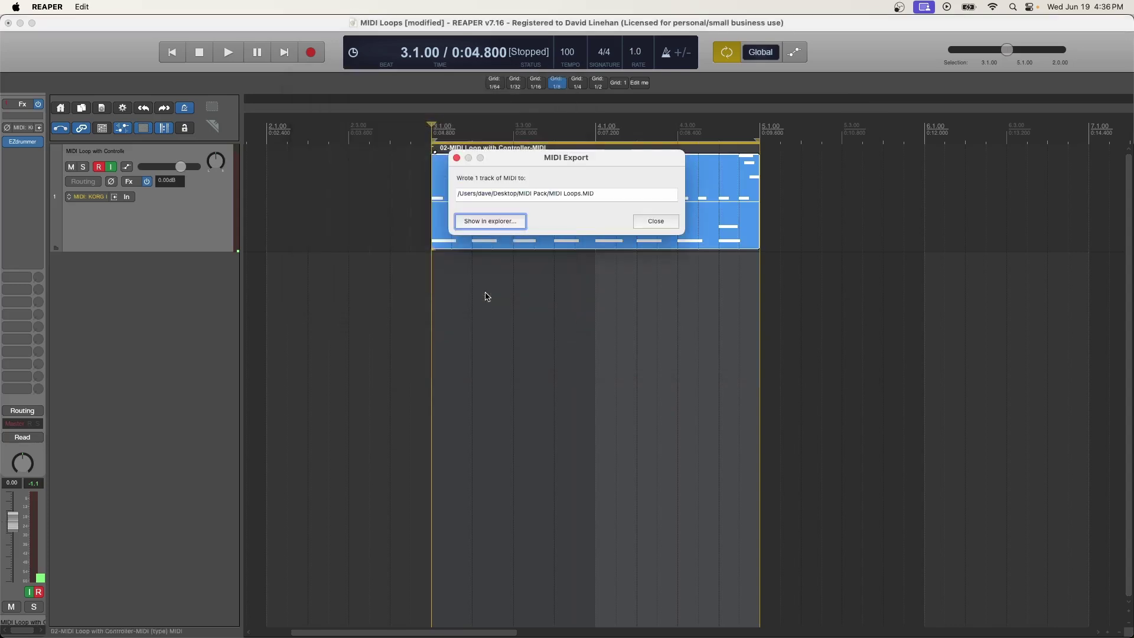
{"action": "left_click", "coordinate": [504, 226]}
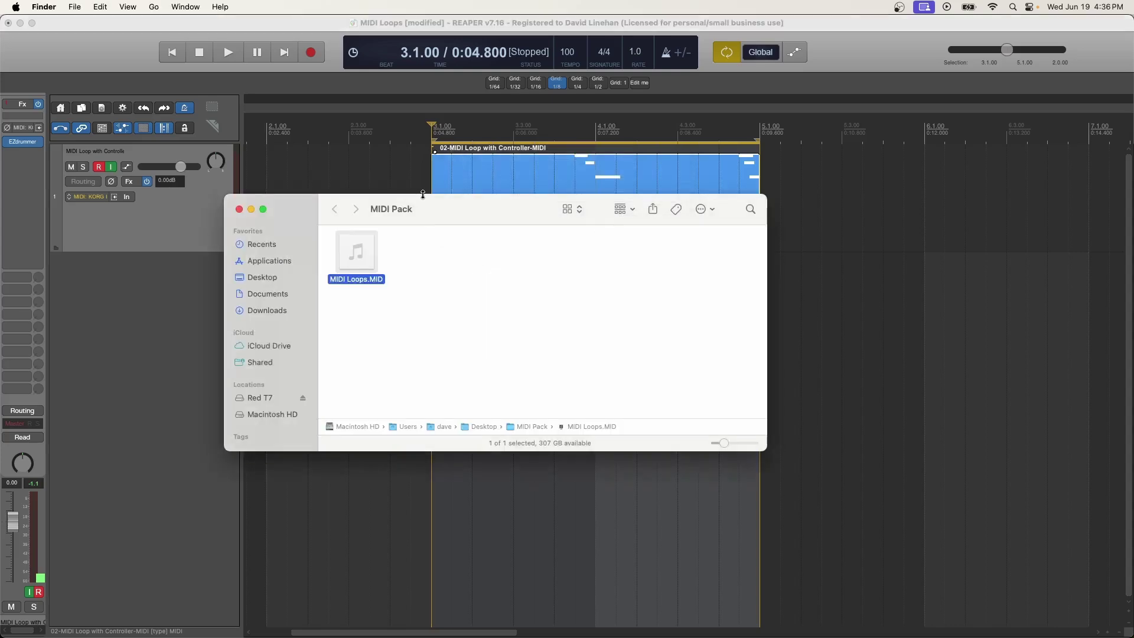
{"action": "left_click_drag", "start_coordinate": [462, 214], "coordinate": [719, 243]}
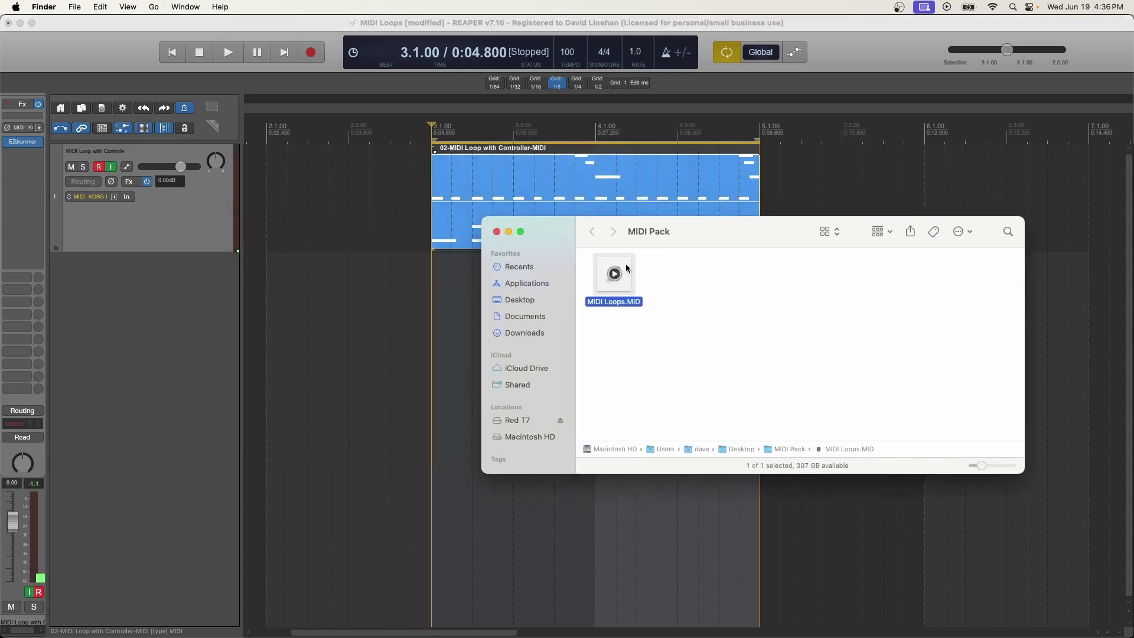
{"action": "left_click", "coordinate": [615, 274]}
{"action": "left_click_drag", "start_coordinate": [706, 239], "coordinate": [815, 330]}
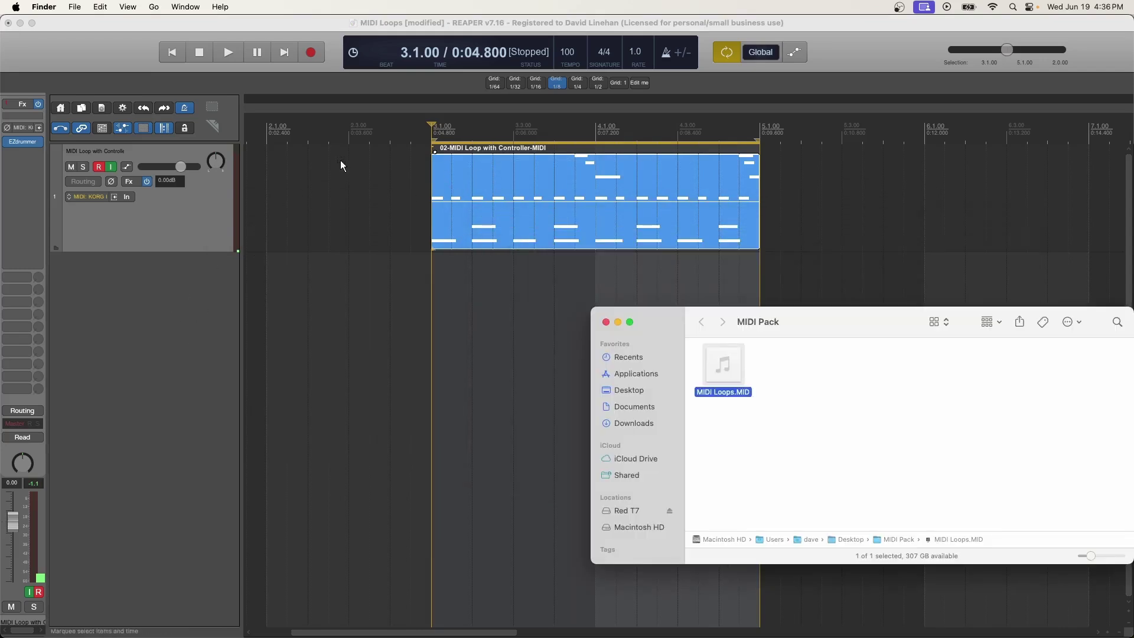
{"action": "left_click", "coordinate": [160, 226]}
{"action": "key", "text": "Delete"}
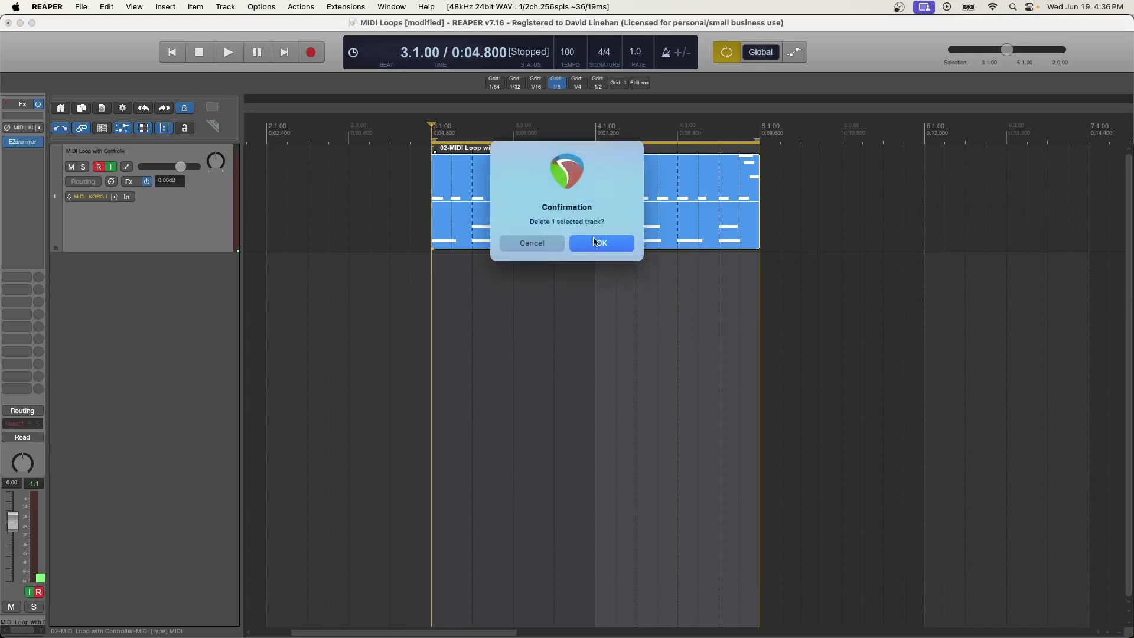
Delete the old loop track, clear the time selection and return the edit position to bar 3
{"action": "left_click", "coordinate": [596, 241]}
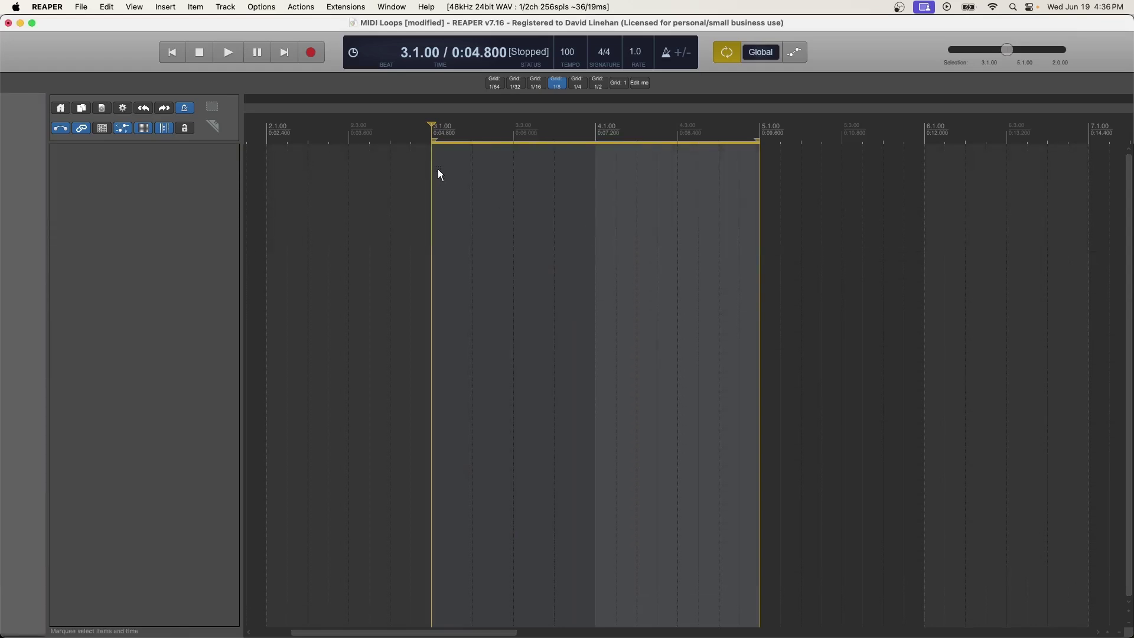
{"action": "left_click", "coordinate": [269, 159]}
{"action": "left_click", "coordinate": [427, 158]}
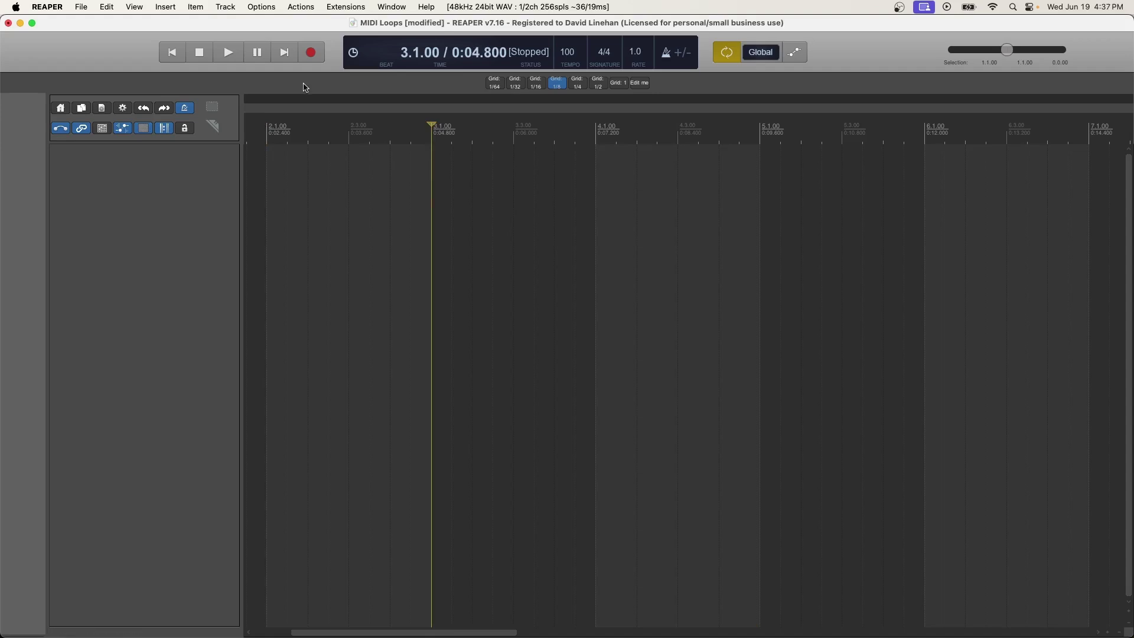
Add a new empty track carrying the EZdrummer instrument, with its plugin window closed
{"action": "double_click", "coordinate": [168, 175]}
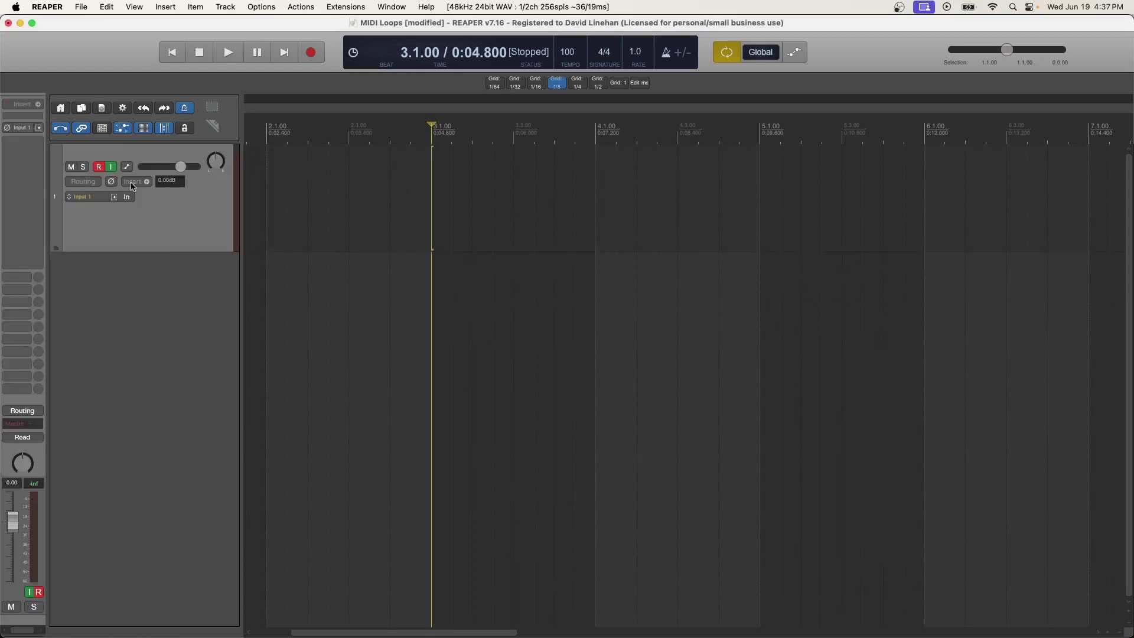
{"action": "left_click", "coordinate": [133, 182]}
{"action": "type", "text": "z"}
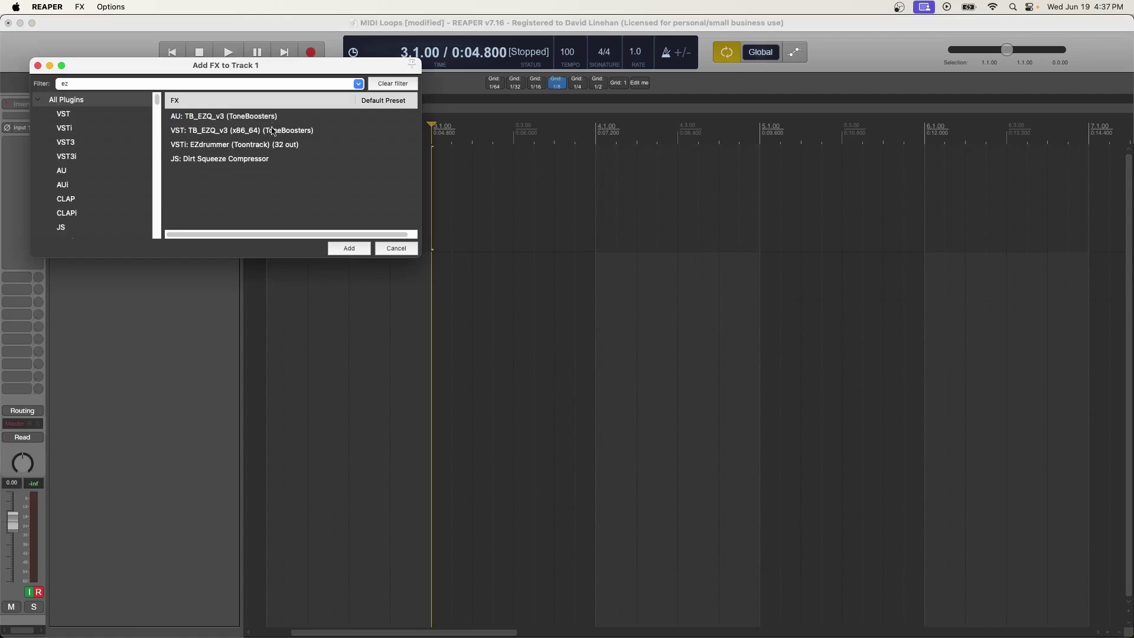
{"action": "left_click", "coordinate": [232, 144]}
{"action": "left_click", "coordinate": [349, 248]}
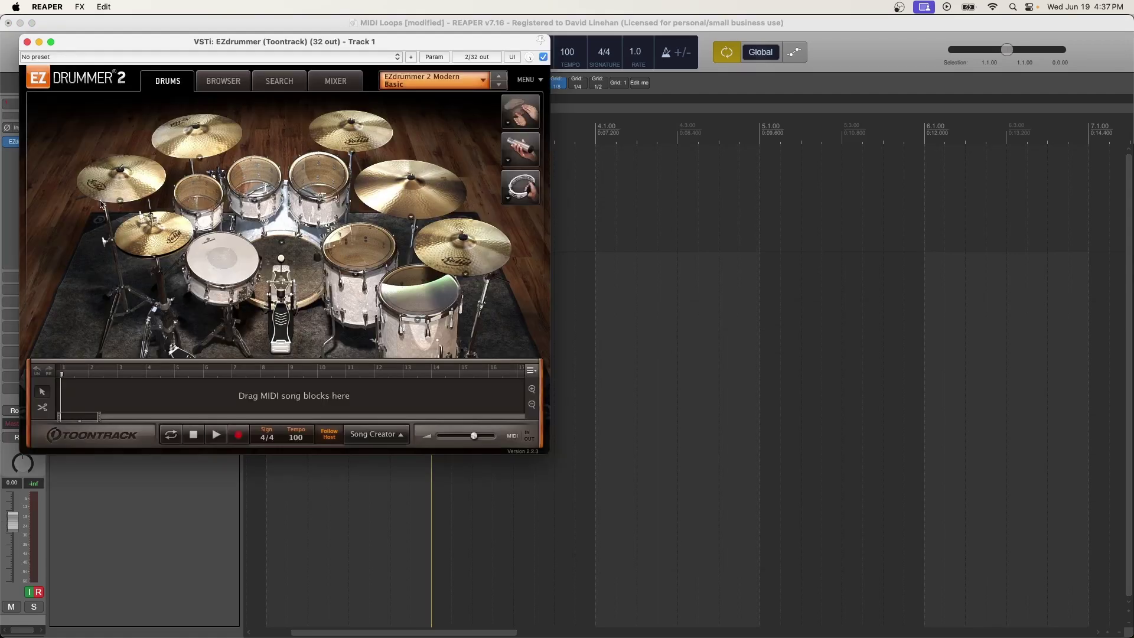
{"action": "left_click", "coordinate": [33, 56]}
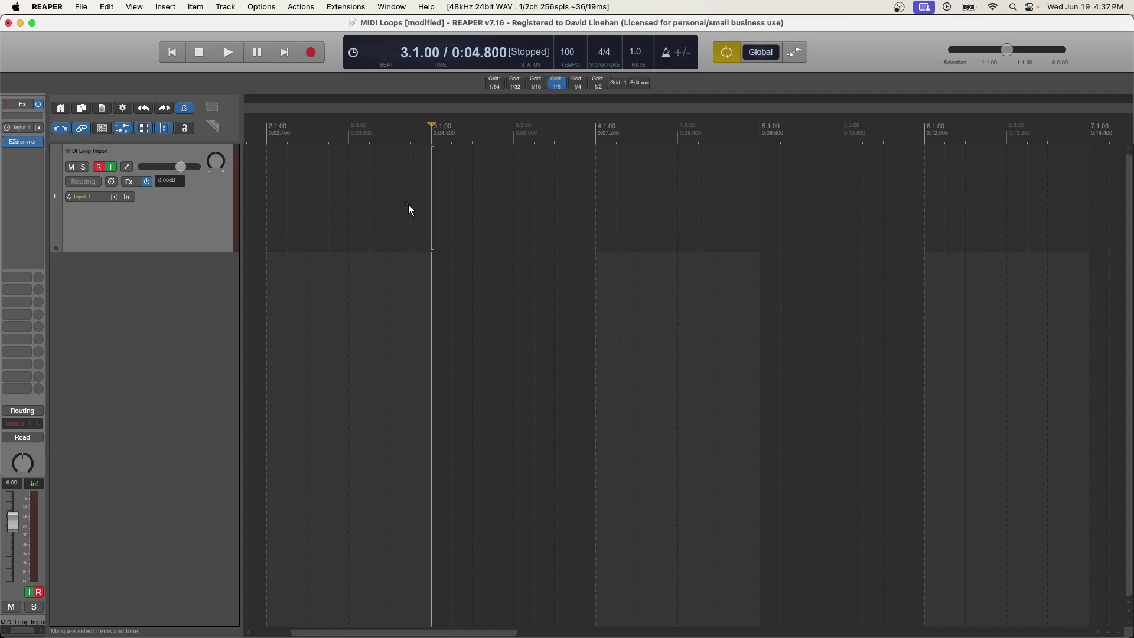
{"action": "key", "text": "super+alt+x"}
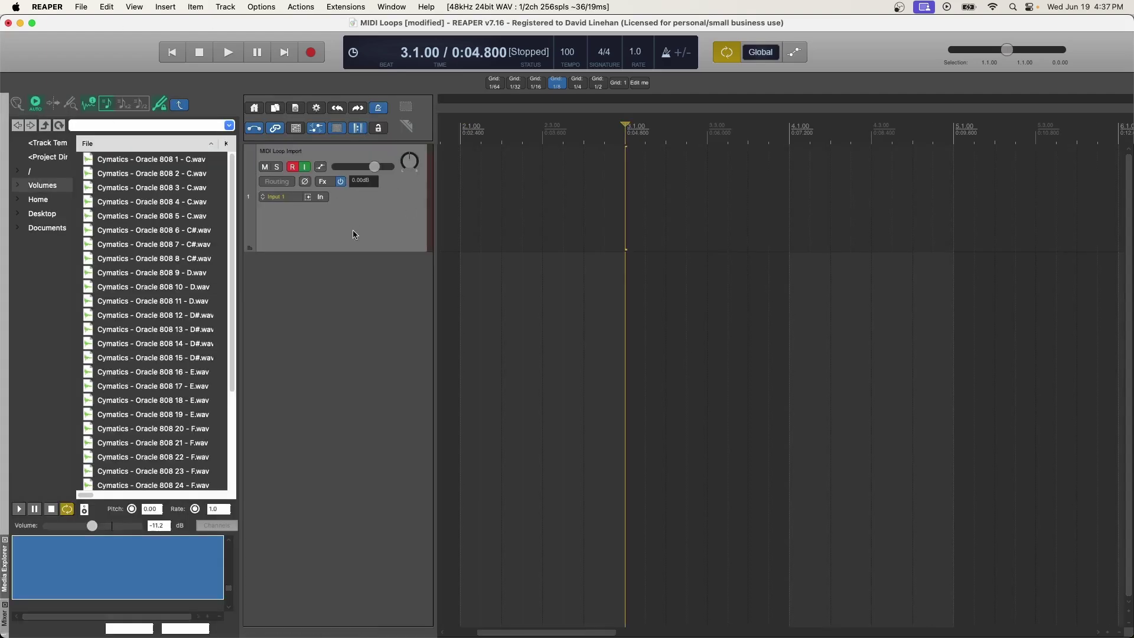
{"action": "key", "text": "super+alt+x"}
{"action": "key", "text": "super+Tab"}
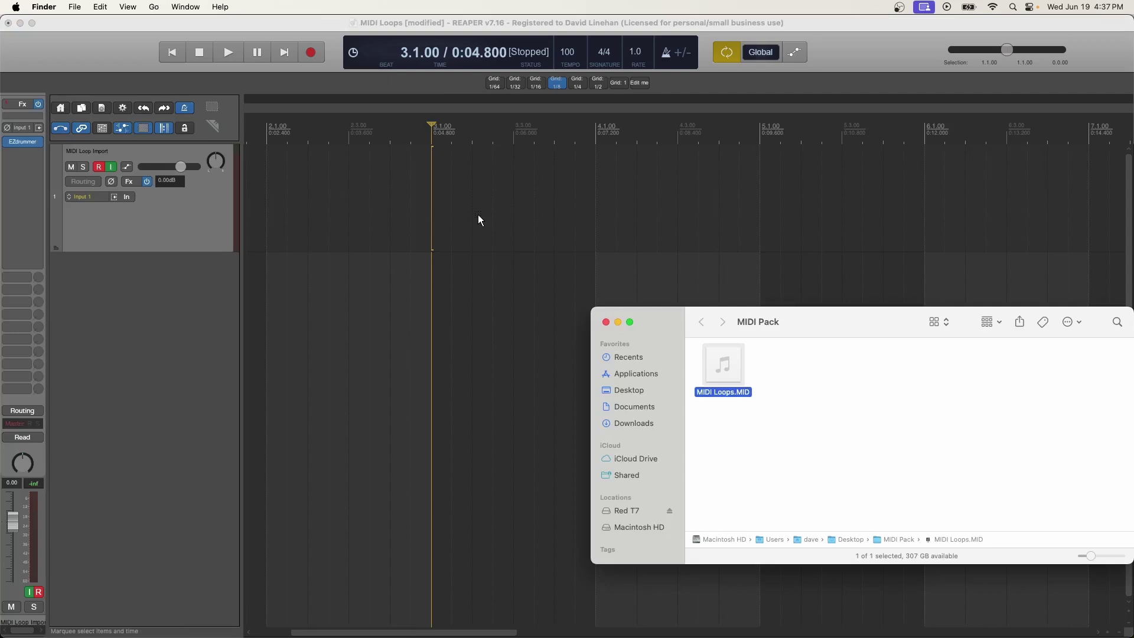
{"action": "left_click_drag", "start_coordinate": [815, 325], "coordinate": [799, 133]}
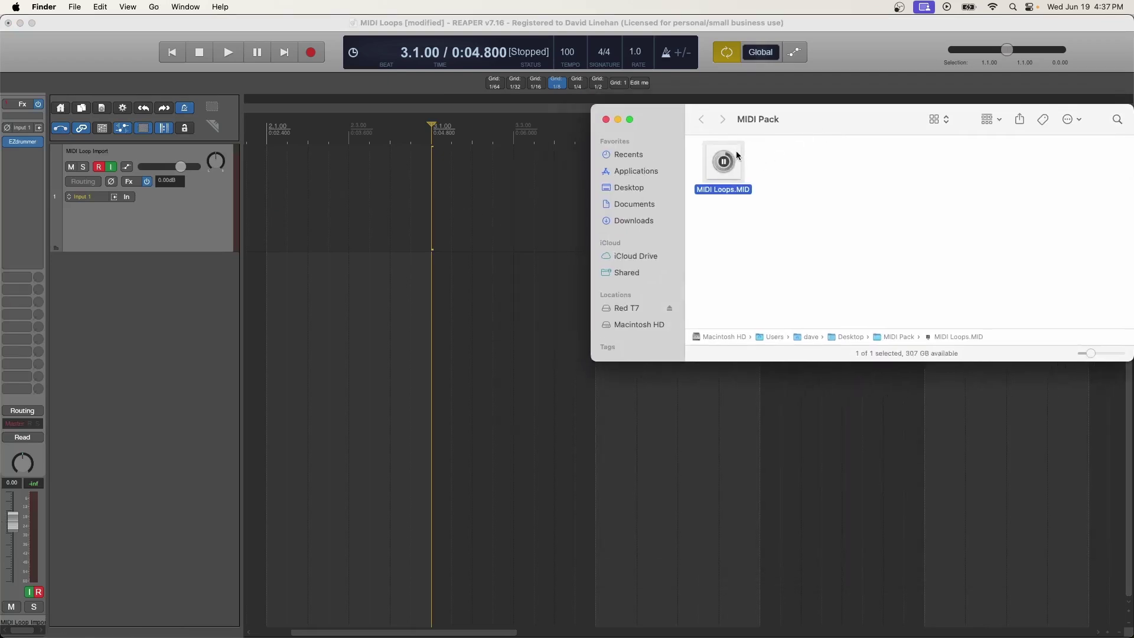
{"action": "left_click_drag", "start_coordinate": [736, 155], "coordinate": [467, 198]}
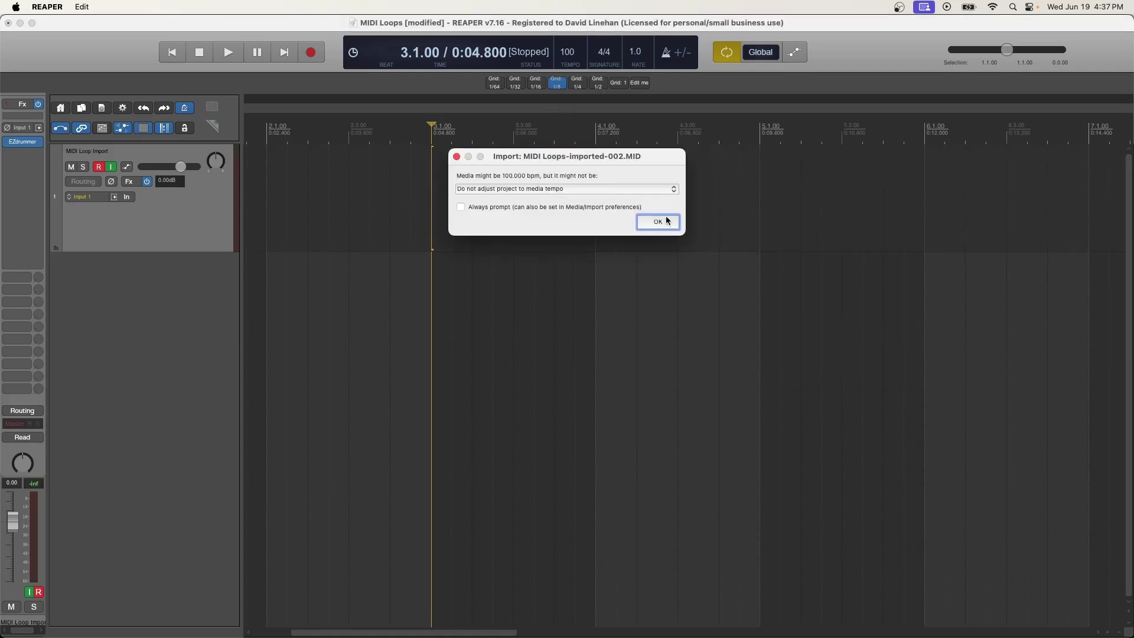
{"action": "left_click", "coordinate": [667, 220]}
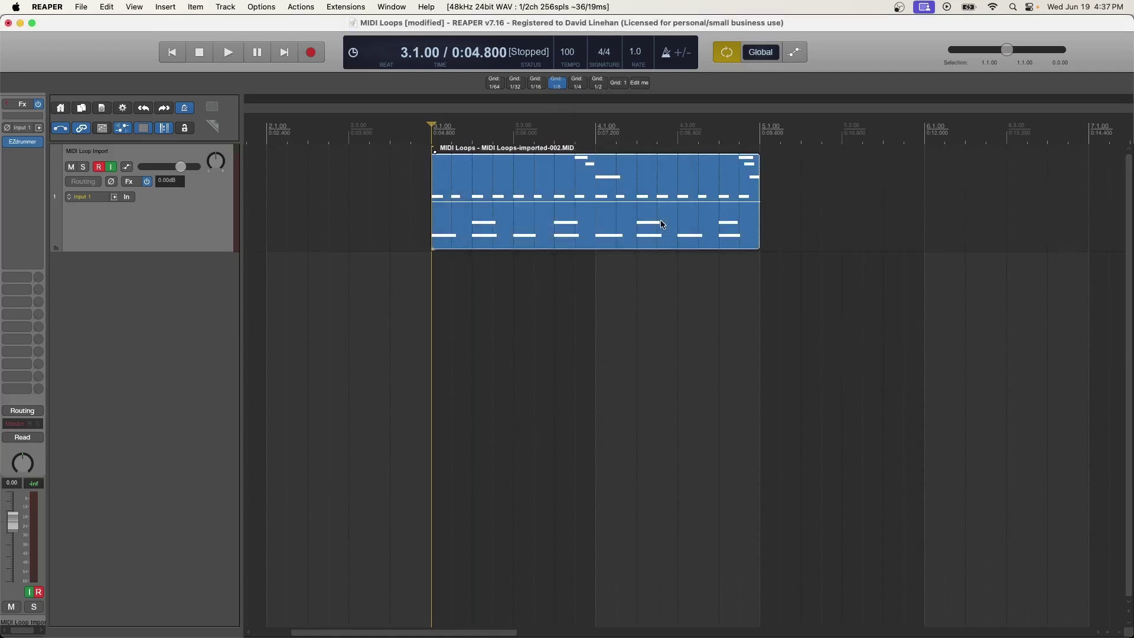
{"action": "left_click", "coordinate": [515, 176]}
{"action": "key", "text": "super+z"}
Set the project tempo to 120 BPM
{"action": "left_click", "coordinate": [435, 173]}
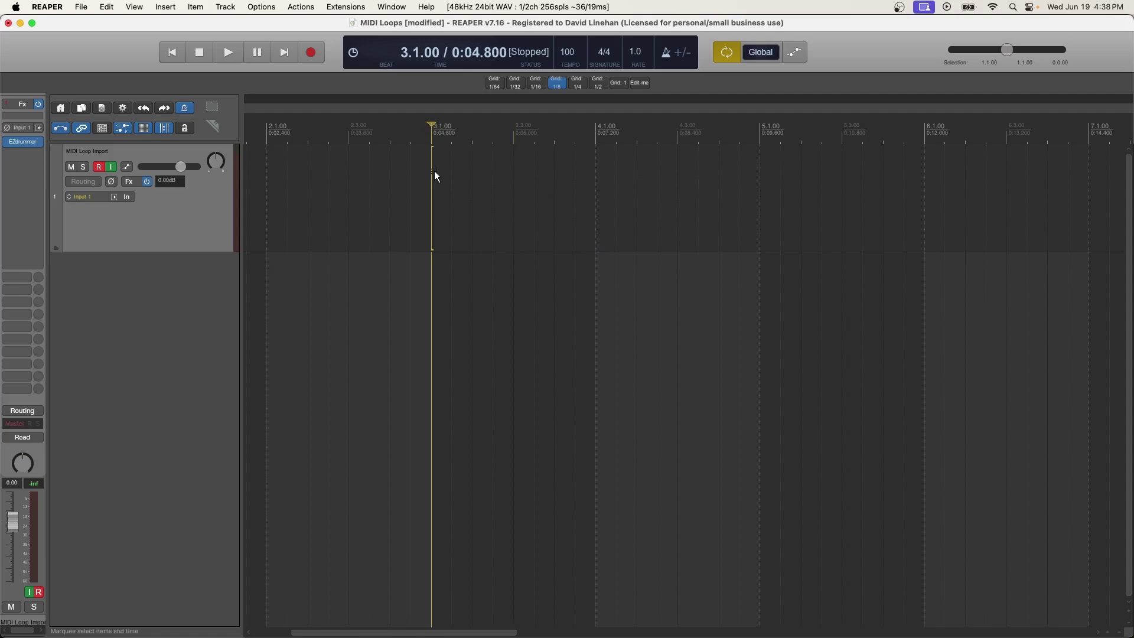
{"action": "double_click", "coordinate": [567, 52]}
{"action": "type", "text": "120"}
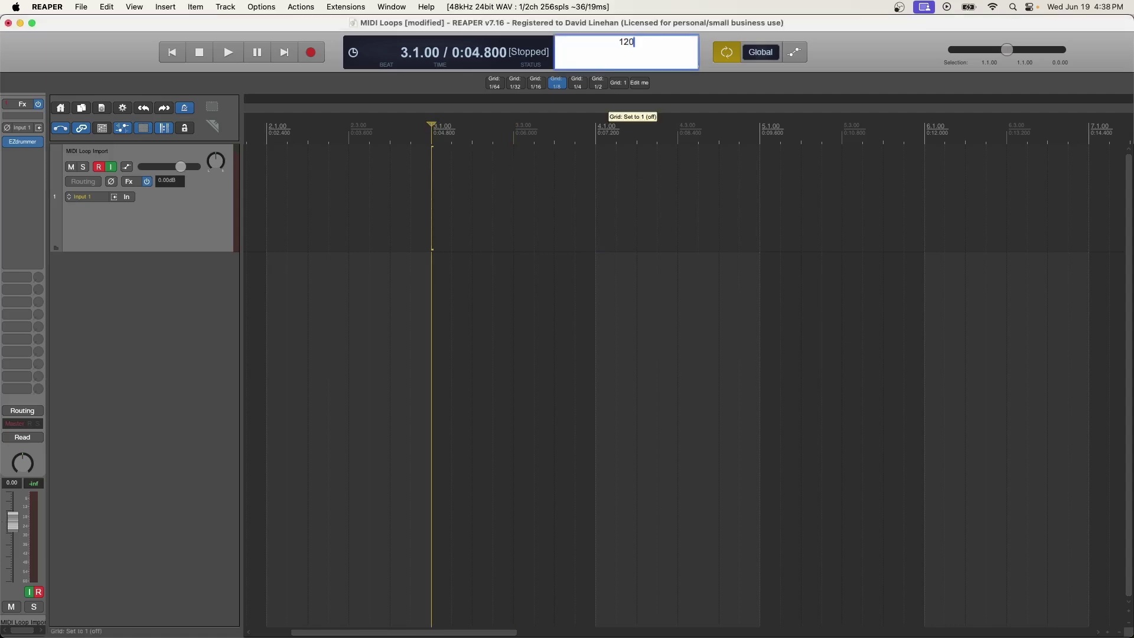
{"action": "key", "text": "Return"}
Import MIDI Loops.MID from the Finder MIDI Pack window onto the track, ignoring the file's tempo
{"action": "key", "text": "super+Tab"}
{"action": "key", "text": "super+Tab"}
{"action": "key", "text": "super+shift+Tab"}
{"action": "key", "text": "super+shift+Tab"}
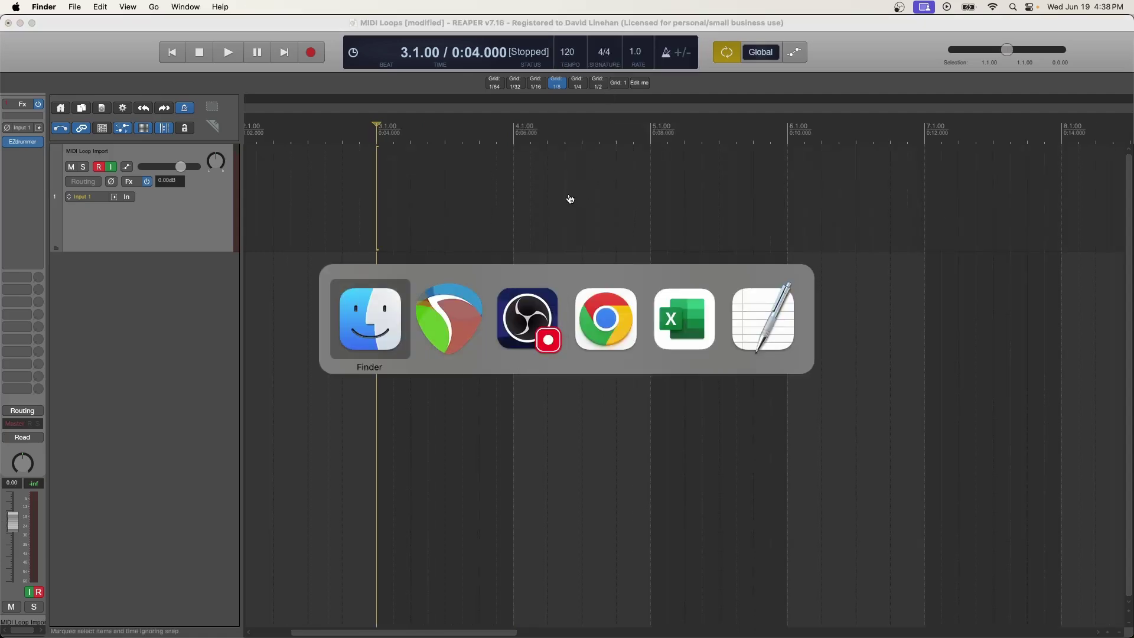
{"action": "key", "text": "super+Tab"}
{"action": "key", "text": "super+shift+Tab"}
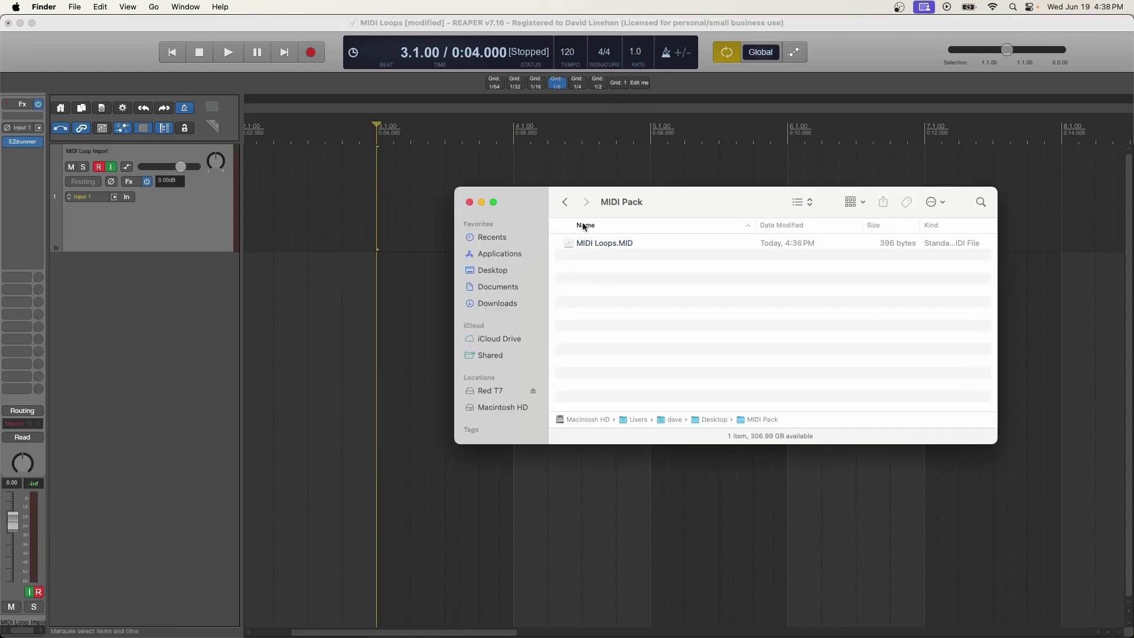
{"action": "left_click_drag", "start_coordinate": [602, 243], "coordinate": [464, 174]}
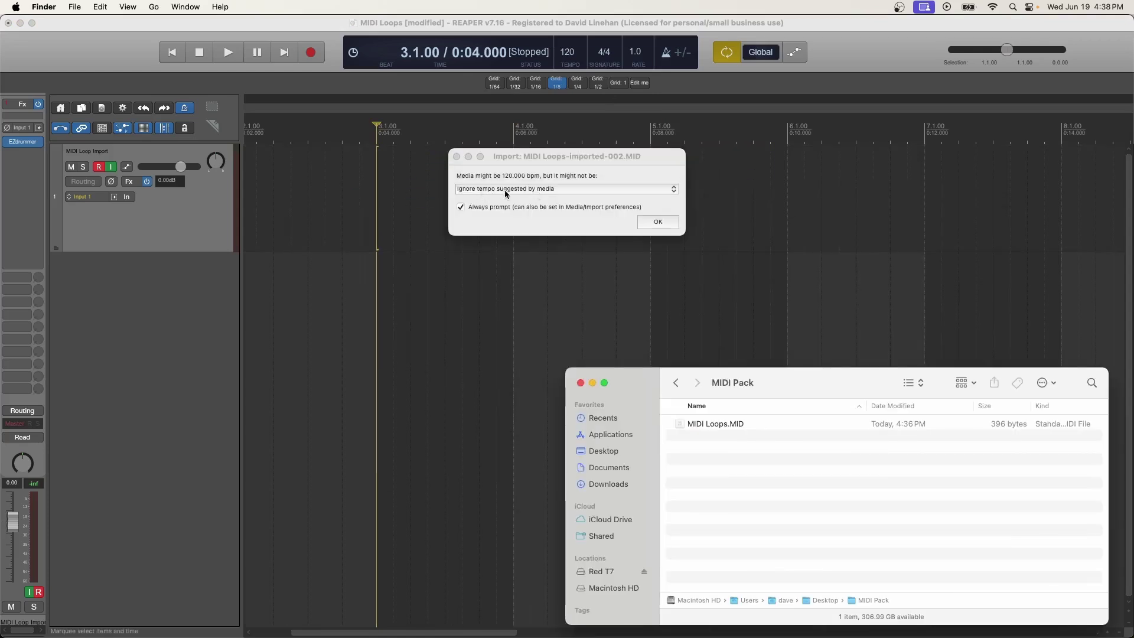
{"action": "left_click", "coordinate": [654, 222]}
Zoom out the arrange view and play the imported MIDI loop
{"action": "scroll", "coordinate": [572, 196], "scroll_direction": "up", "scroll_amount": 5}
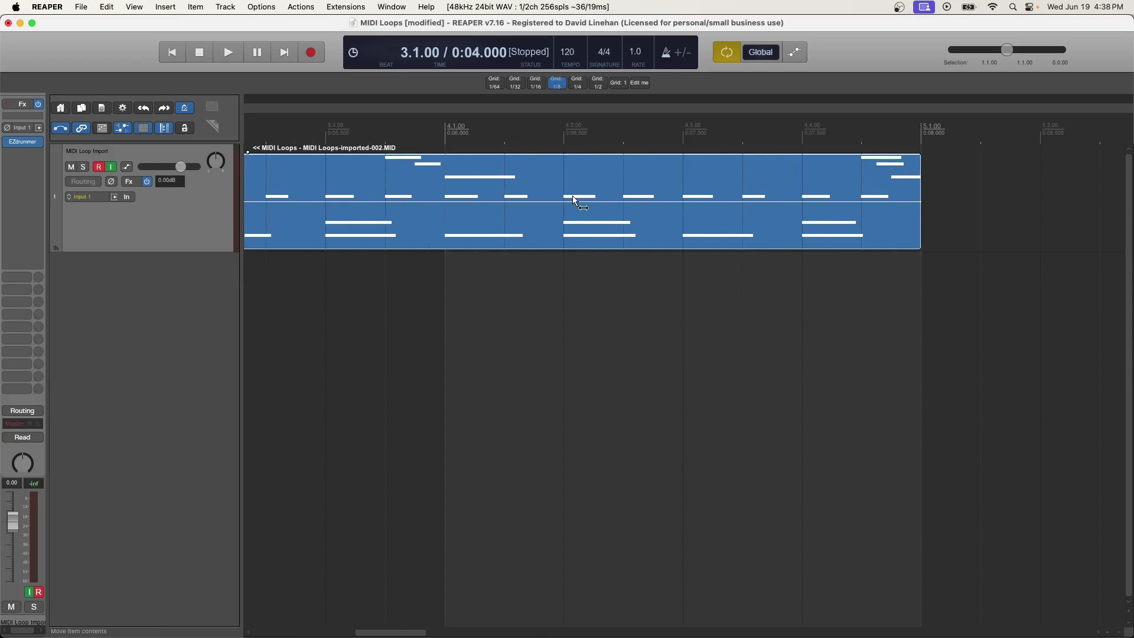
{"action": "scroll", "coordinate": [572, 196], "scroll_direction": "left", "scroll_amount": 5}
{"action": "scroll", "coordinate": [579, 195], "scroll_direction": "down", "scroll_amount": 3}
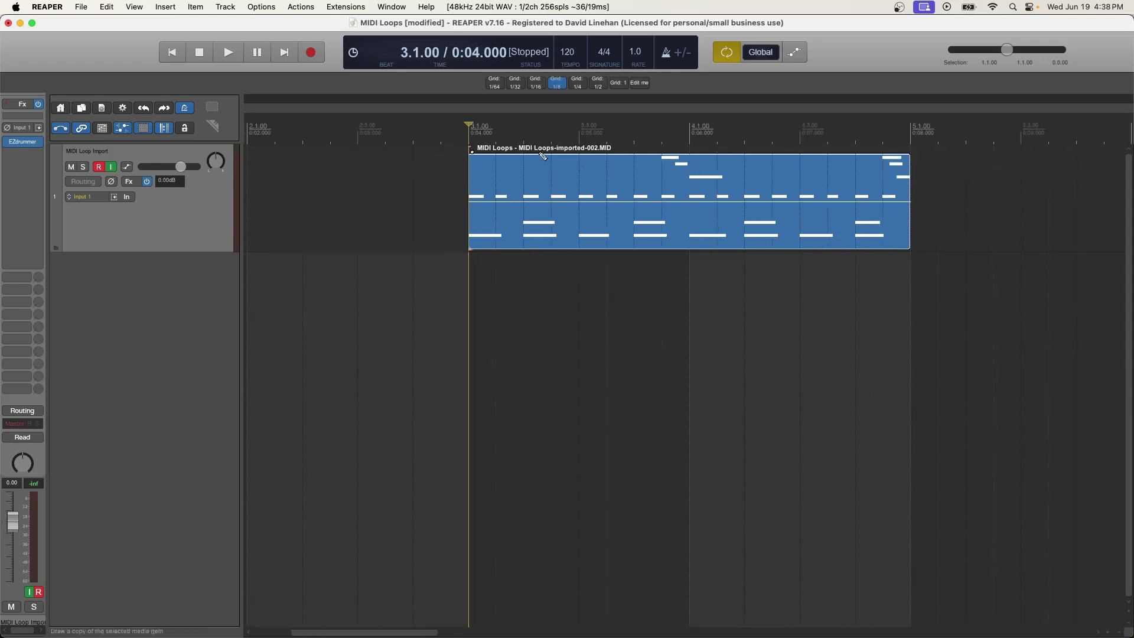
{"action": "key", "text": "space"}
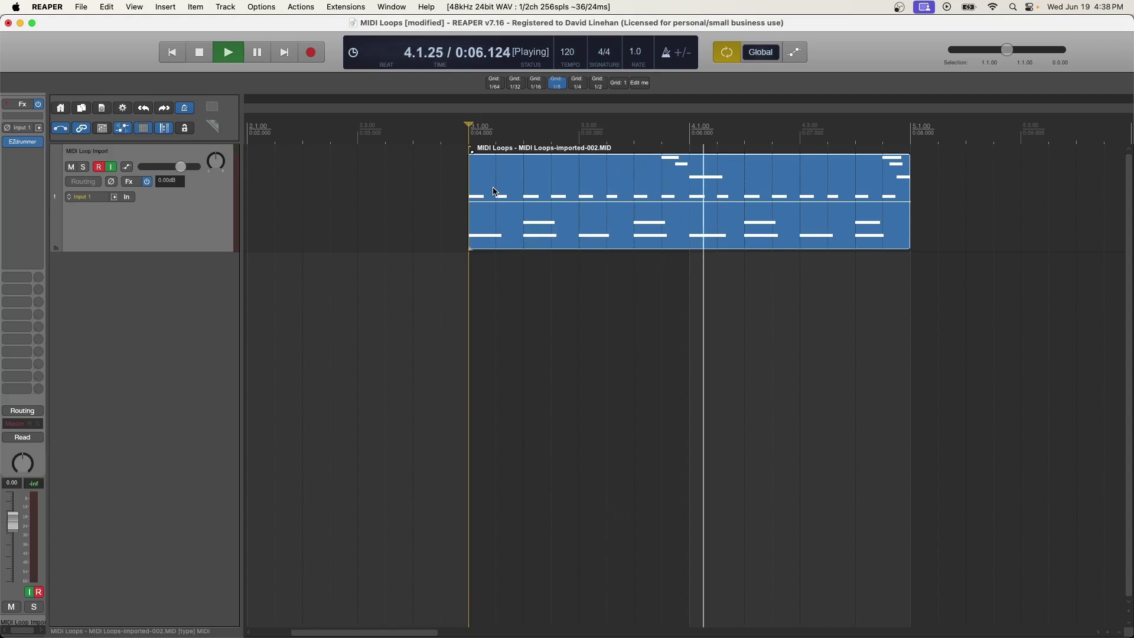
Stop playback, move the loop from bar 3 to start at bar 1, and add a track below
{"action": "key", "text": "space"}
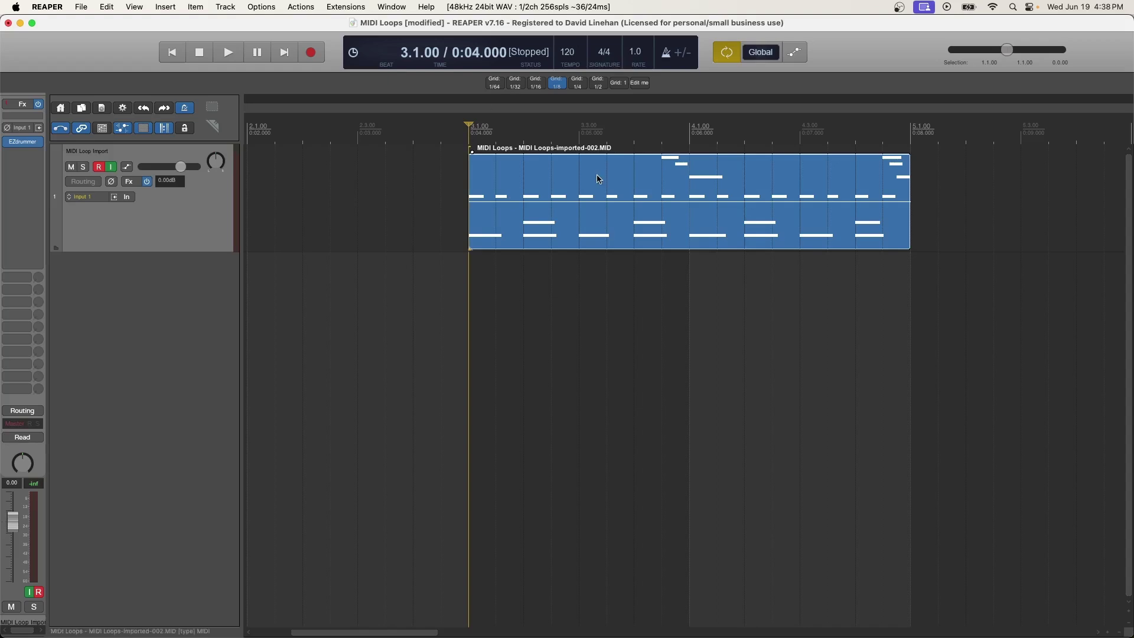
{"action": "left_click_drag", "start_coordinate": [598, 178], "coordinate": [319, 161]}
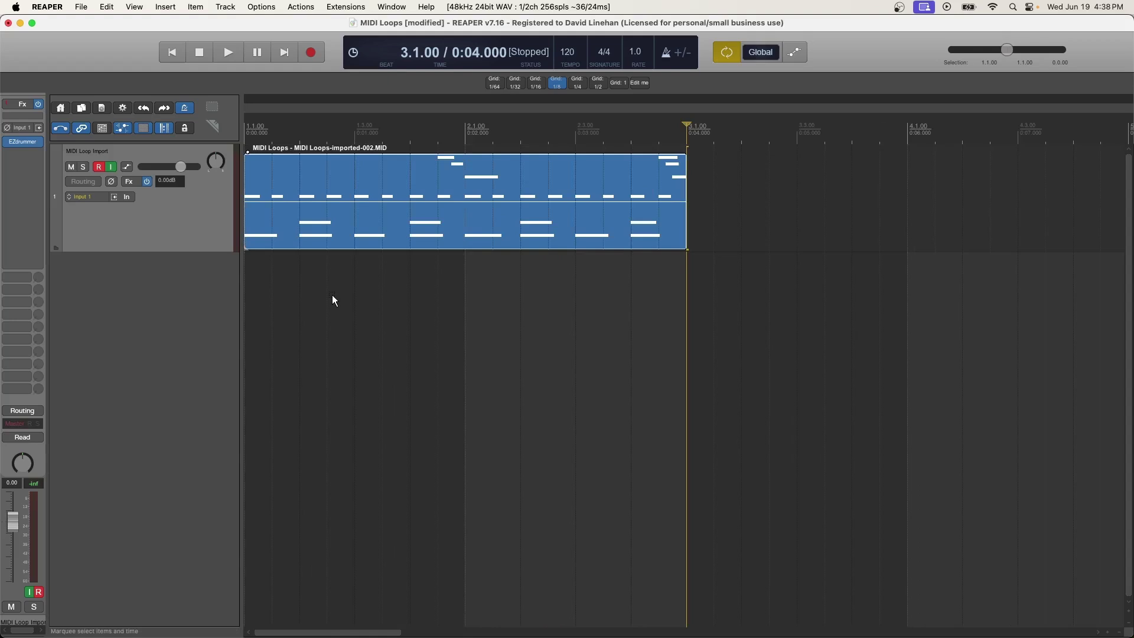
{"action": "double_click", "coordinate": [137, 286]}
Put Sitala on the new track and move the MIDI loop onto track 2
{"action": "left_click", "coordinate": [134, 290]}
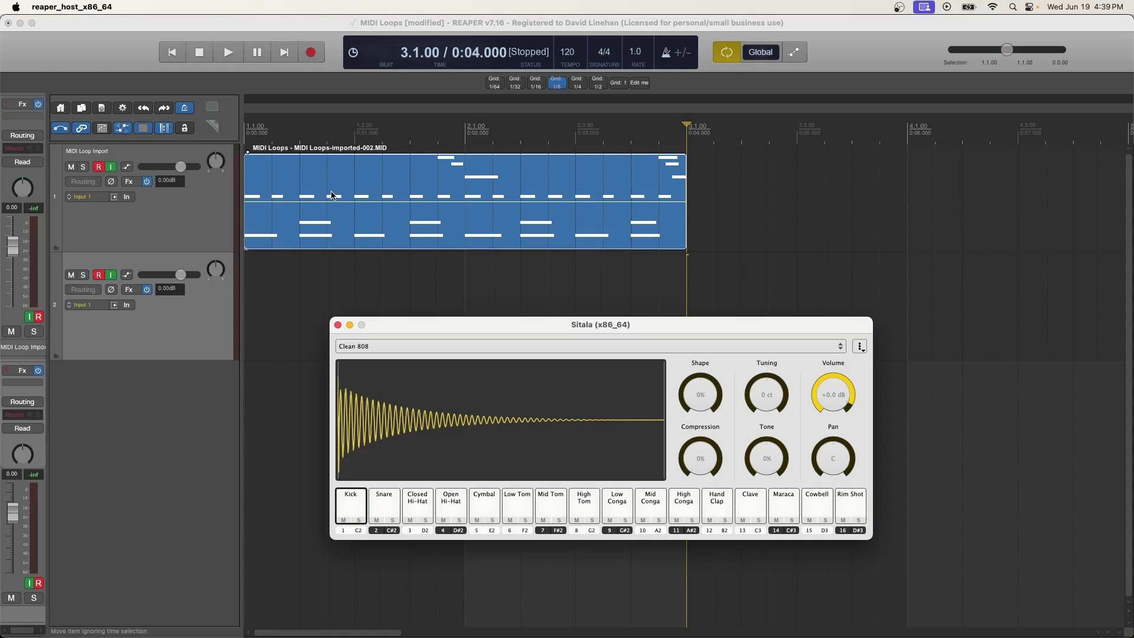
{"action": "left_click", "coordinate": [382, 176]}
{"action": "left_click_drag", "start_coordinate": [326, 178], "coordinate": [296, 261]}
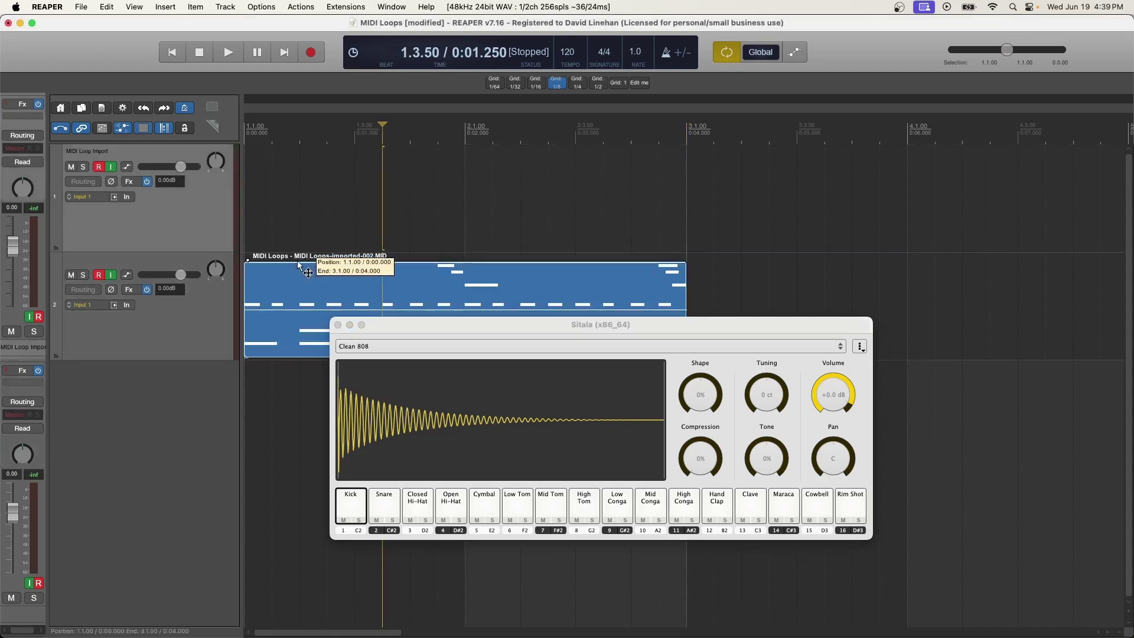
Play the loop through Sitala from the project start, then open it in the MIDI editor
{"action": "left_click", "coordinate": [246, 218]}
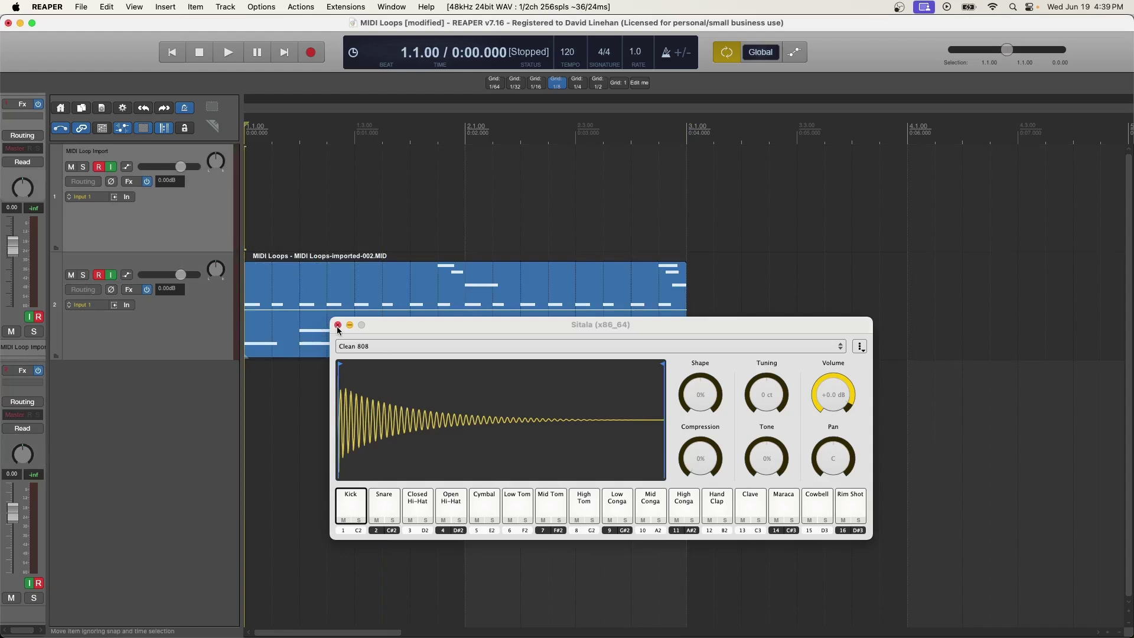
{"action": "key", "text": "space"}
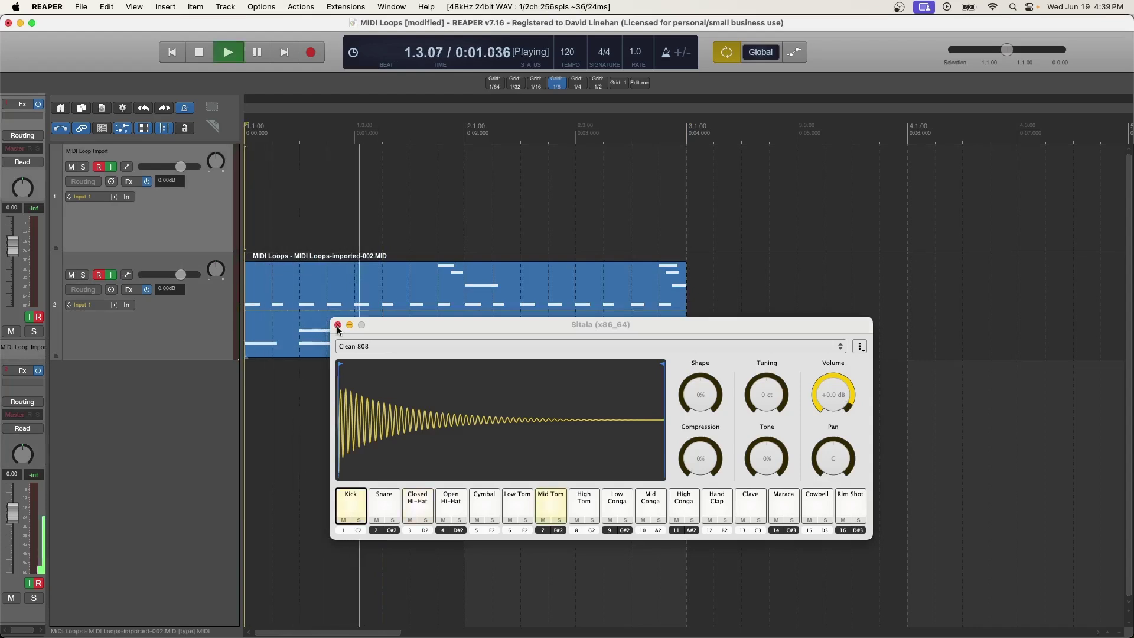
{"action": "key", "text": "space"}
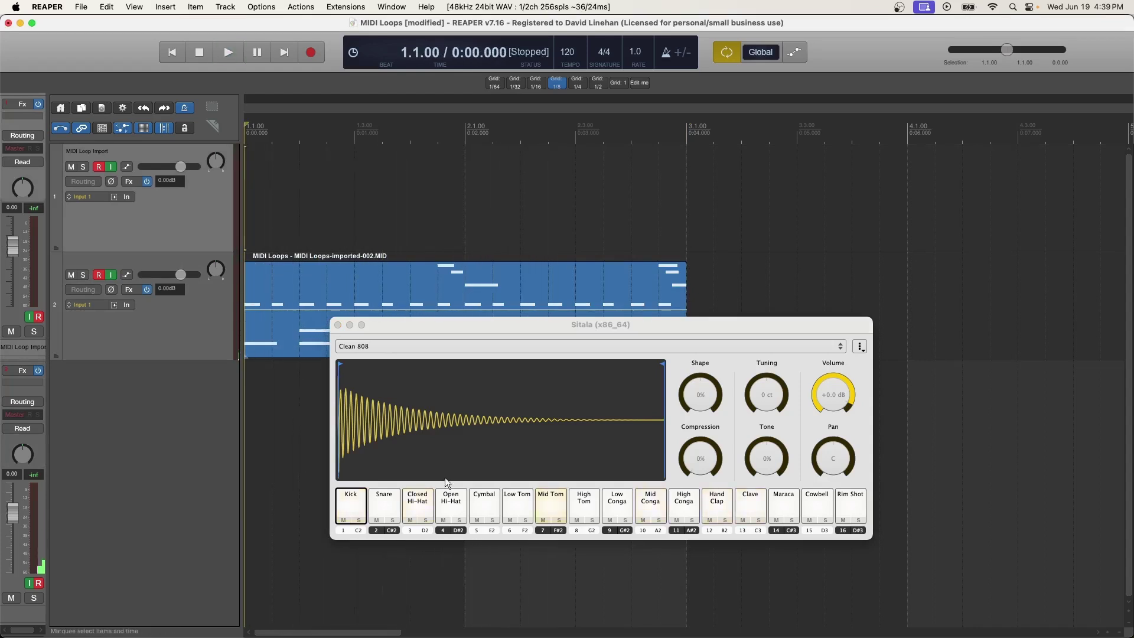
{"action": "double_click", "coordinate": [292, 289]}
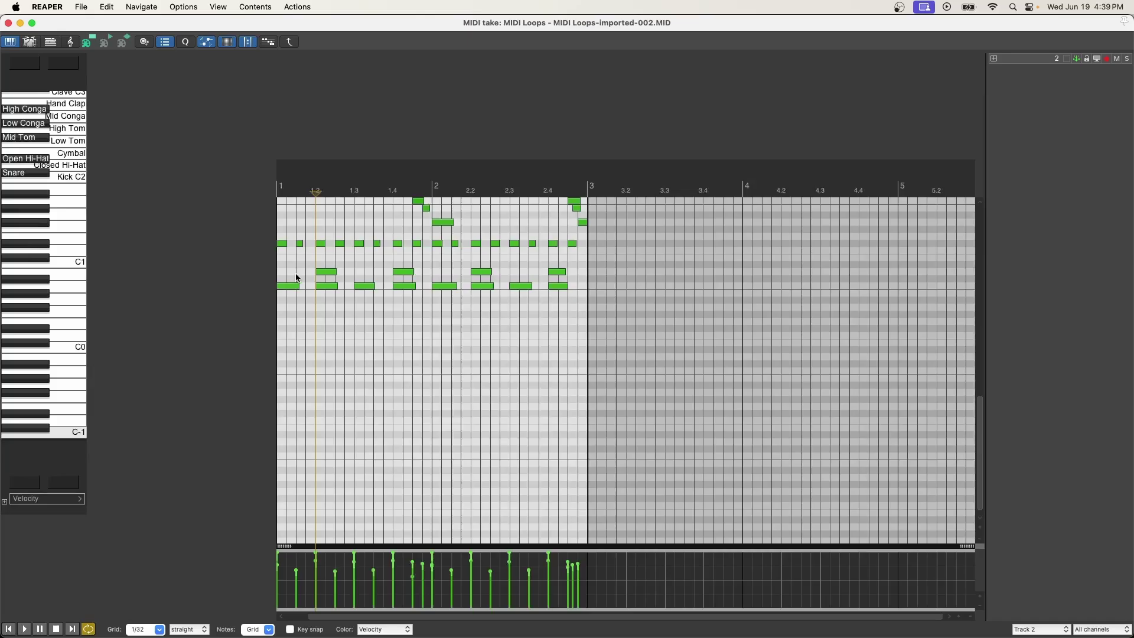
Shift all Closed Hi-Hat notes down one pitch to Snare and audition the loop
{"action": "scroll", "coordinate": [65, 248], "scroll_direction": "up", "scroll_amount": 3}
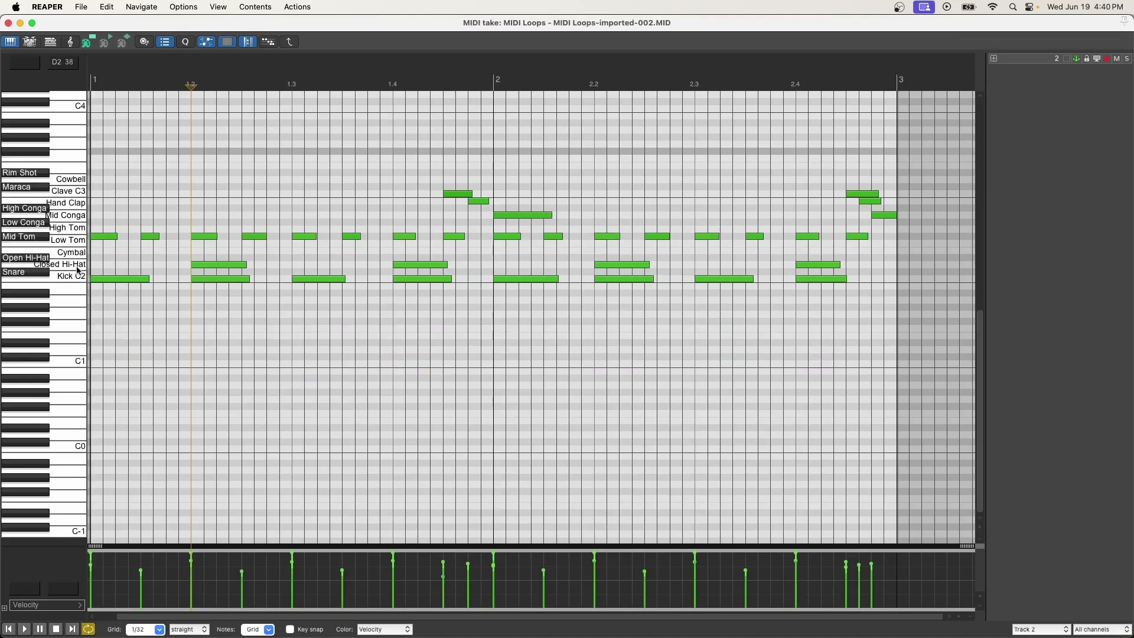
{"action": "left_click", "coordinate": [70, 265]}
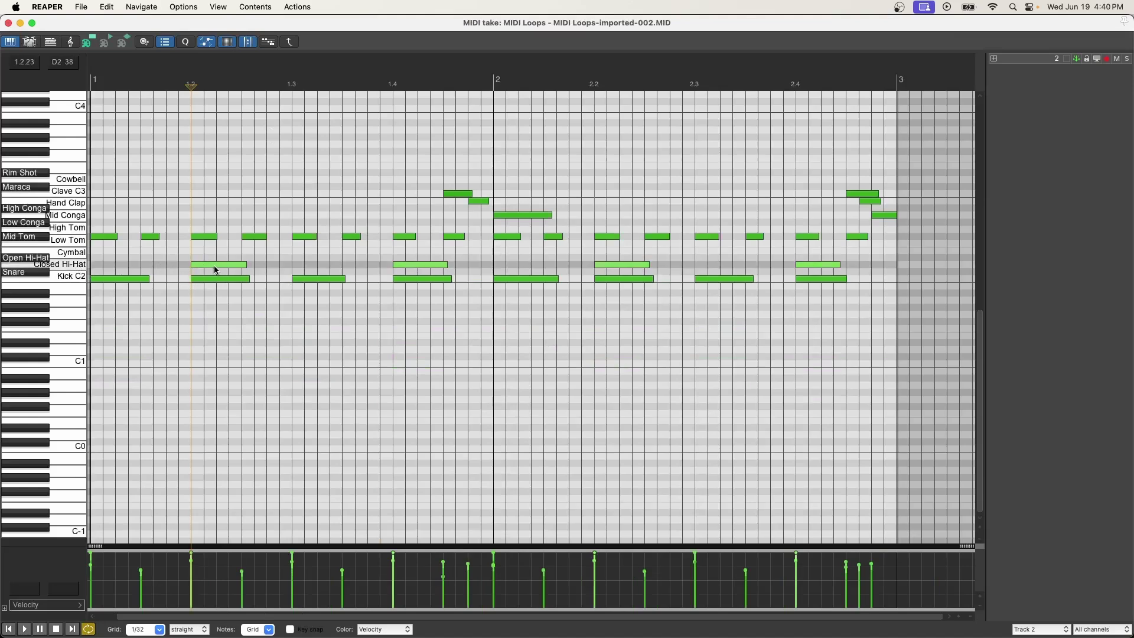
{"action": "left_click_drag", "start_coordinate": [214, 264], "coordinate": [214, 272]}
{"action": "left_click", "coordinate": [92, 195]}
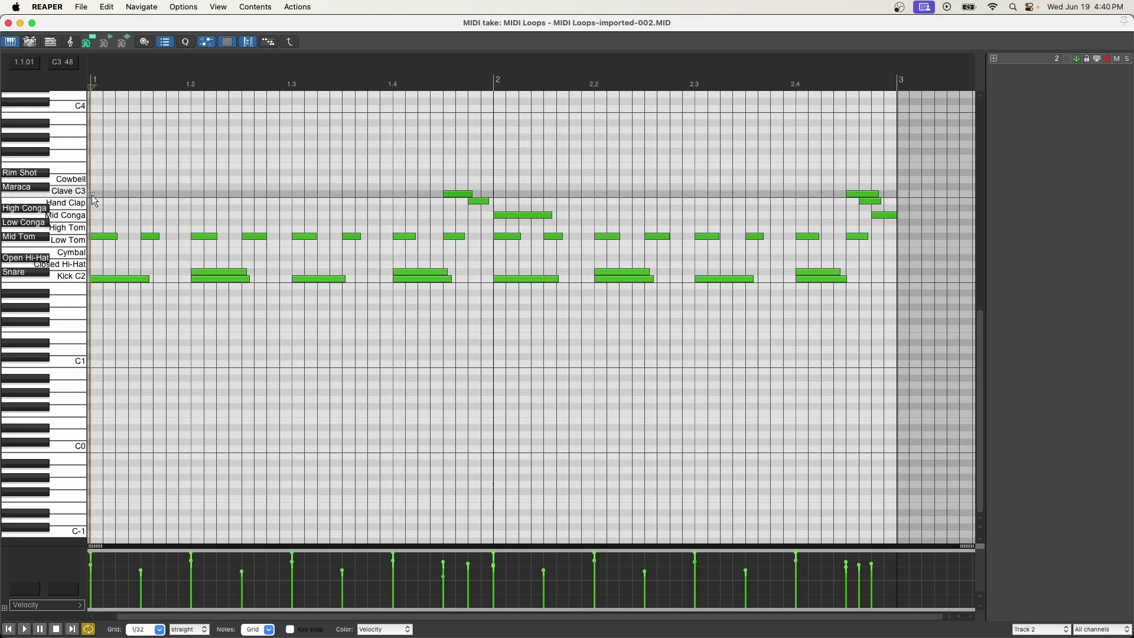
{"action": "key", "text": "space"}
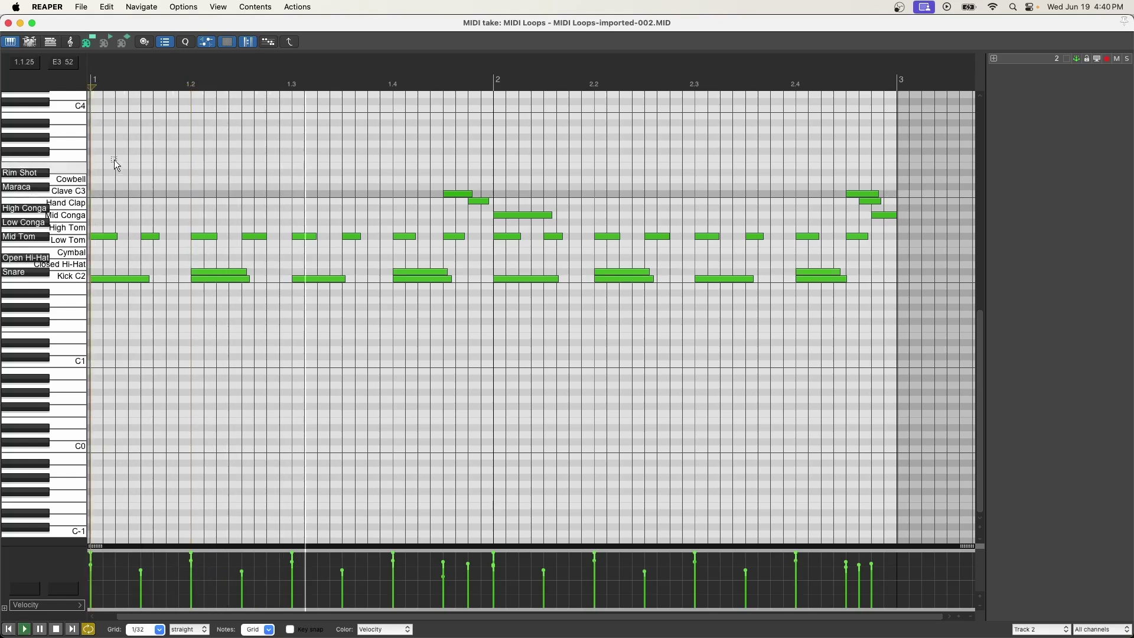
{"action": "key", "text": "space"}
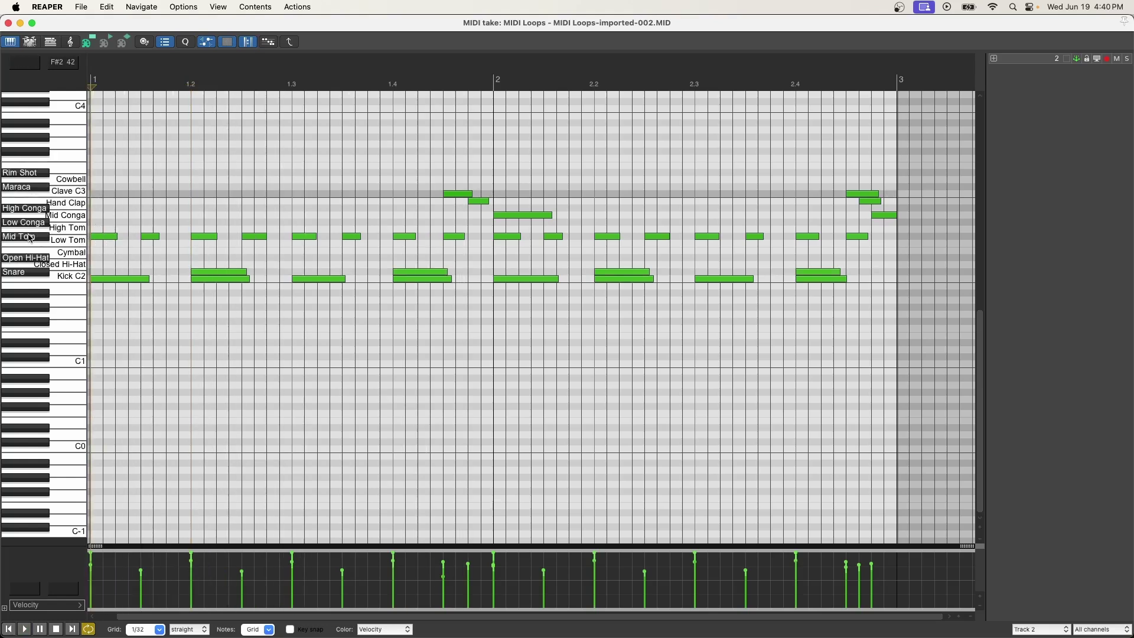
Move the eighth-note hats on F#2 down to Closed Hi-Hat and play the result
{"action": "left_click", "coordinate": [116, 229]}
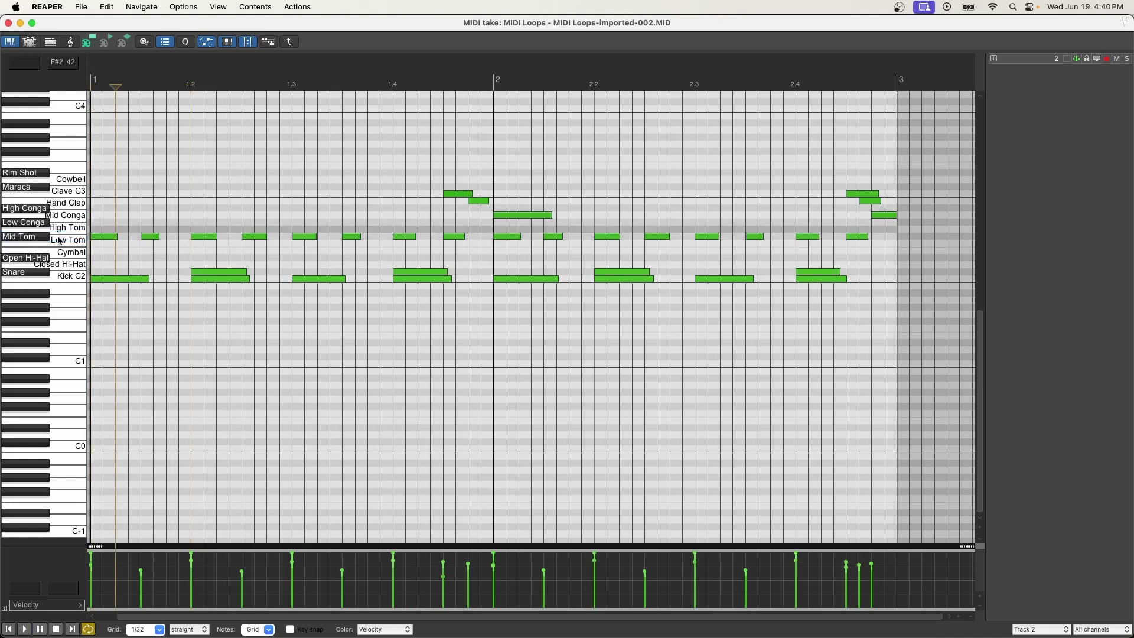
{"action": "left_click", "coordinate": [60, 241]}
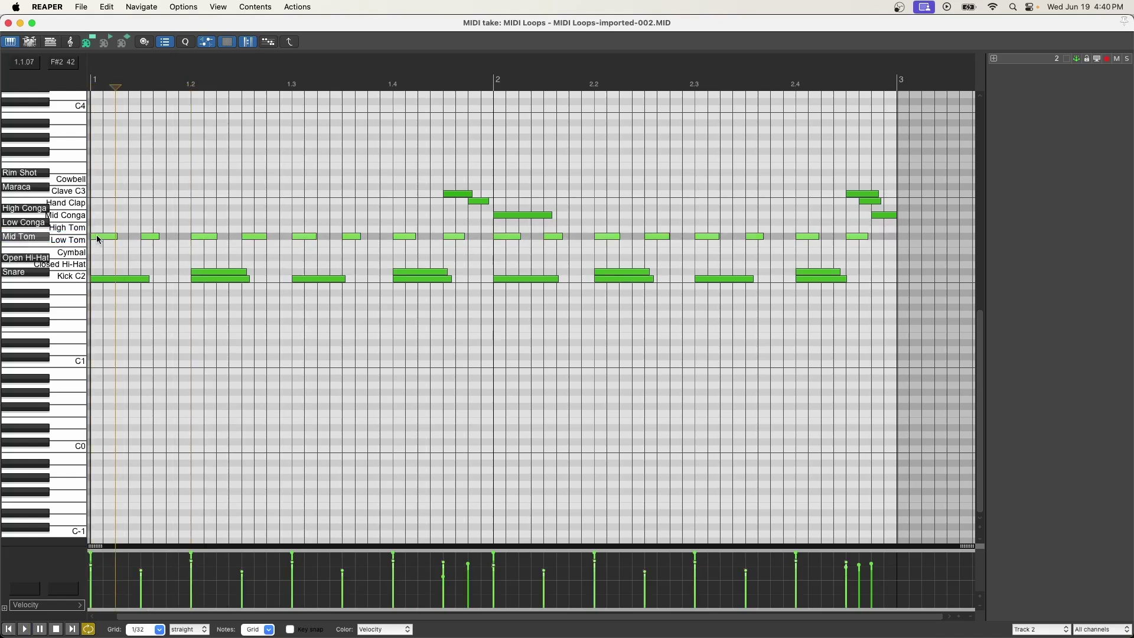
{"action": "left_click_drag", "start_coordinate": [99, 239], "coordinate": [96, 264]}
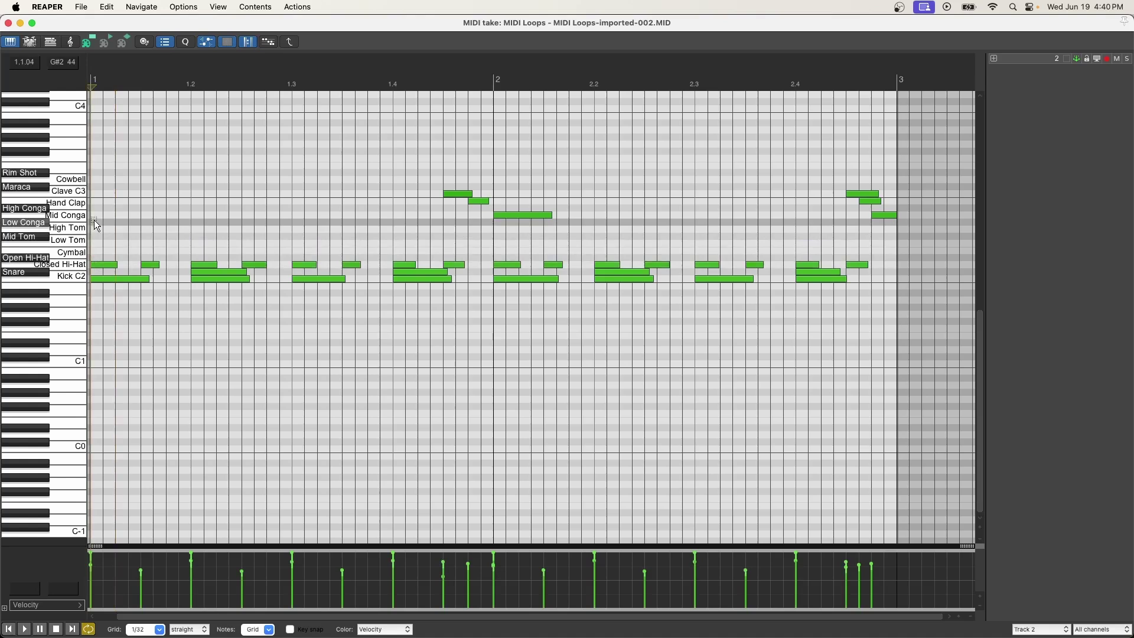
{"action": "key", "text": "space"}
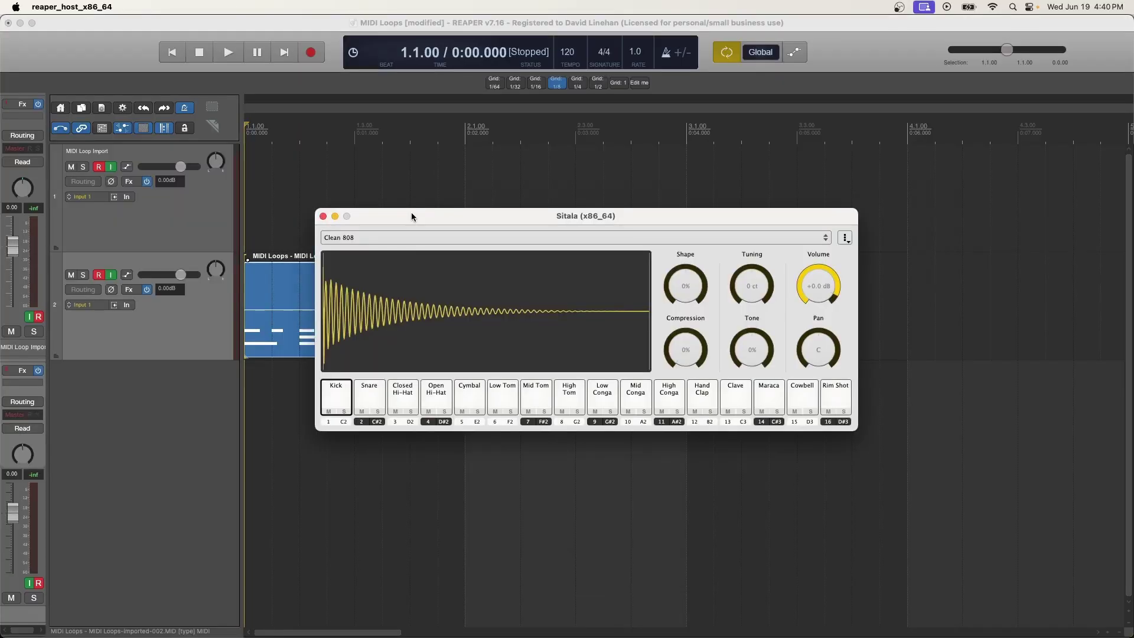
Move the Sitala plugin window below the MIDI item, then close it
{"action": "left_click_drag", "start_coordinate": [402, 209], "coordinate": [482, 258]}
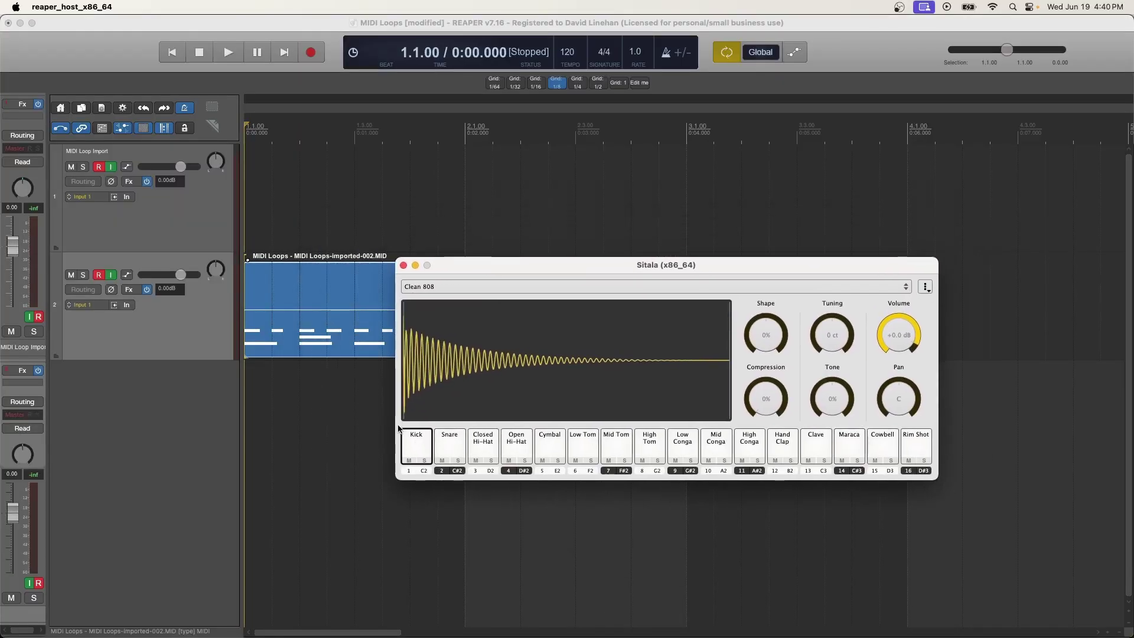
{"action": "mouse_move", "coordinate": [412, 355]}
{"action": "left_click_drag", "start_coordinate": [488, 261], "coordinate": [367, 360]}
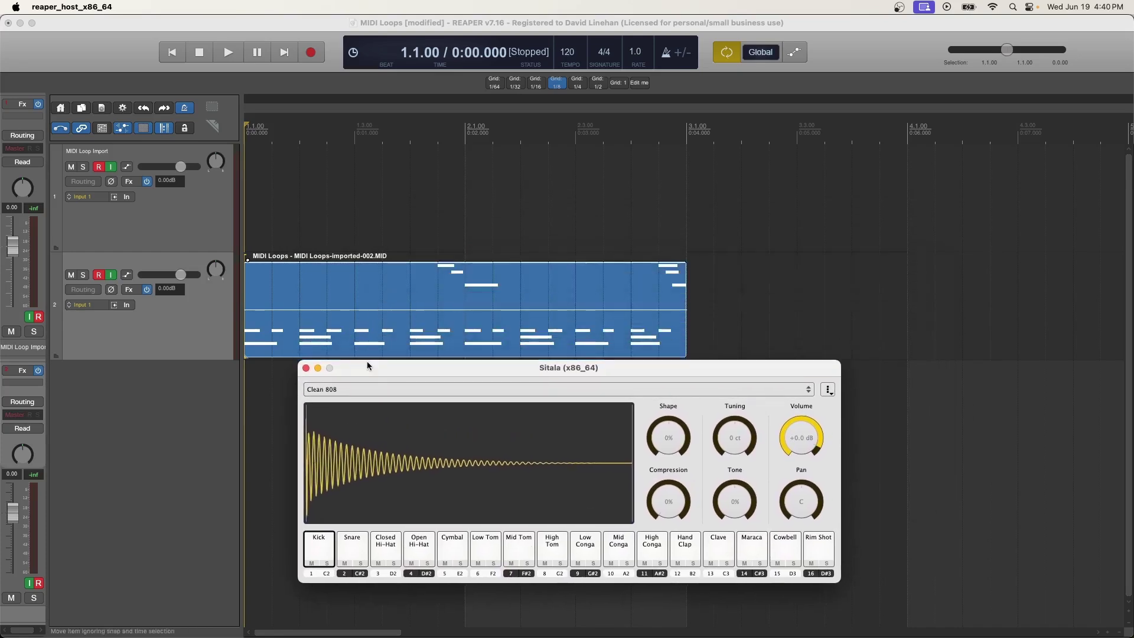
{"action": "left_click", "coordinate": [307, 369]}
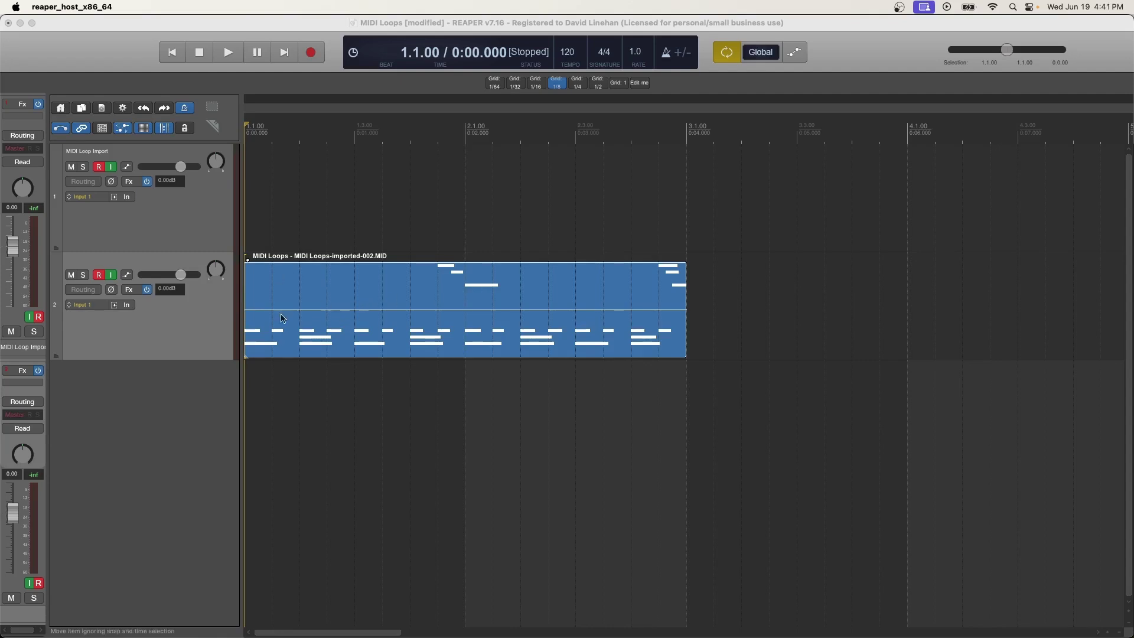
{"action": "left_click", "coordinate": [371, 288]}
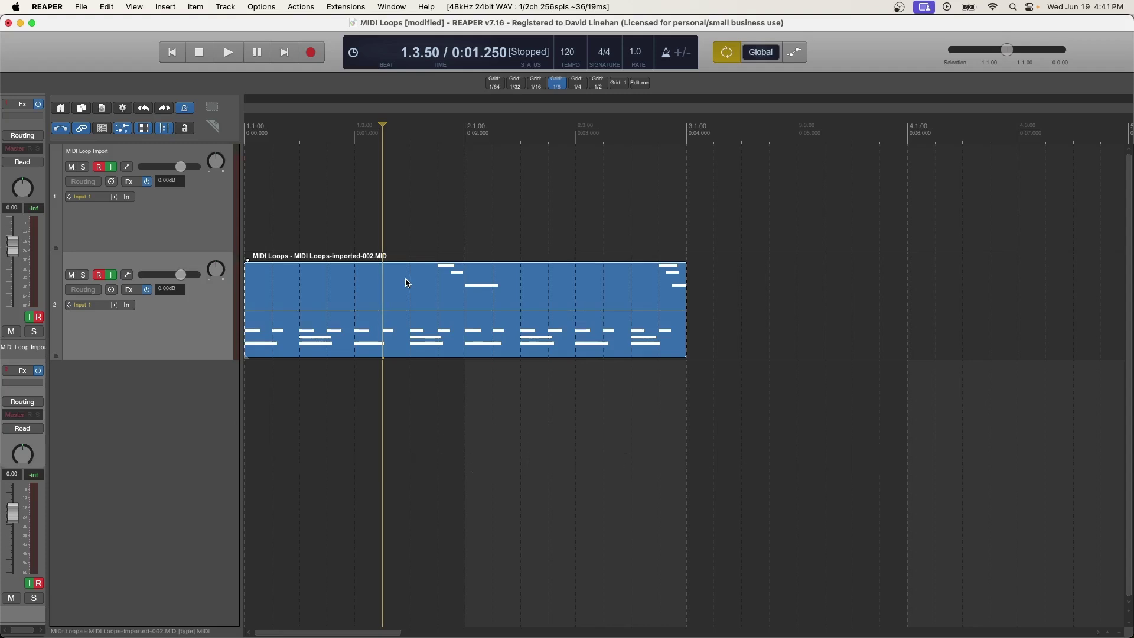
{"action": "left_click", "coordinate": [251, 200]}
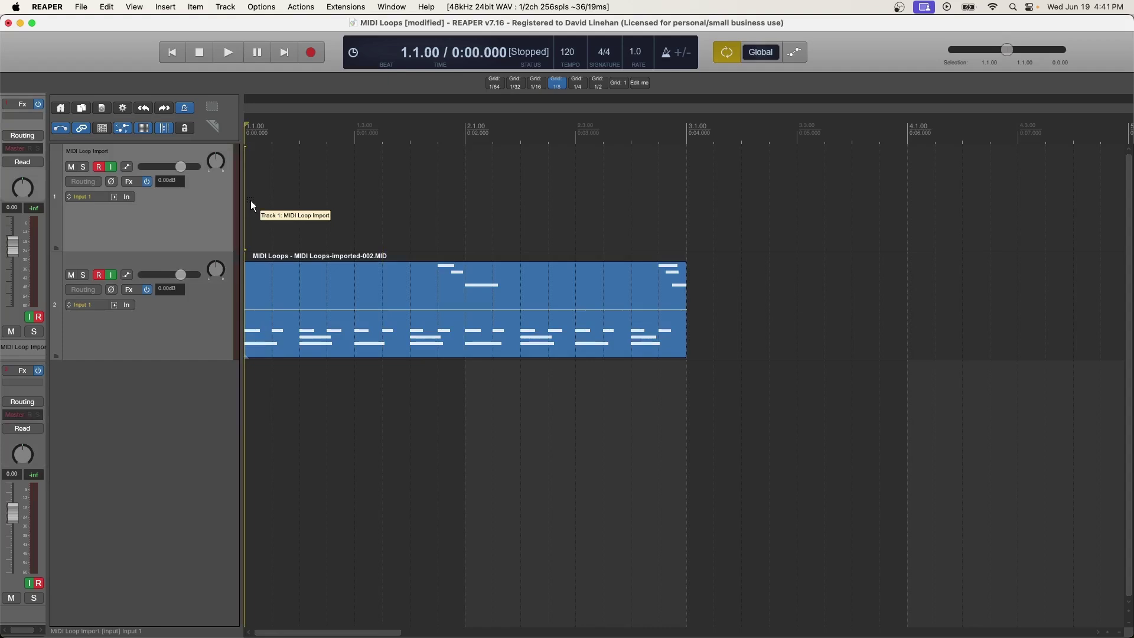